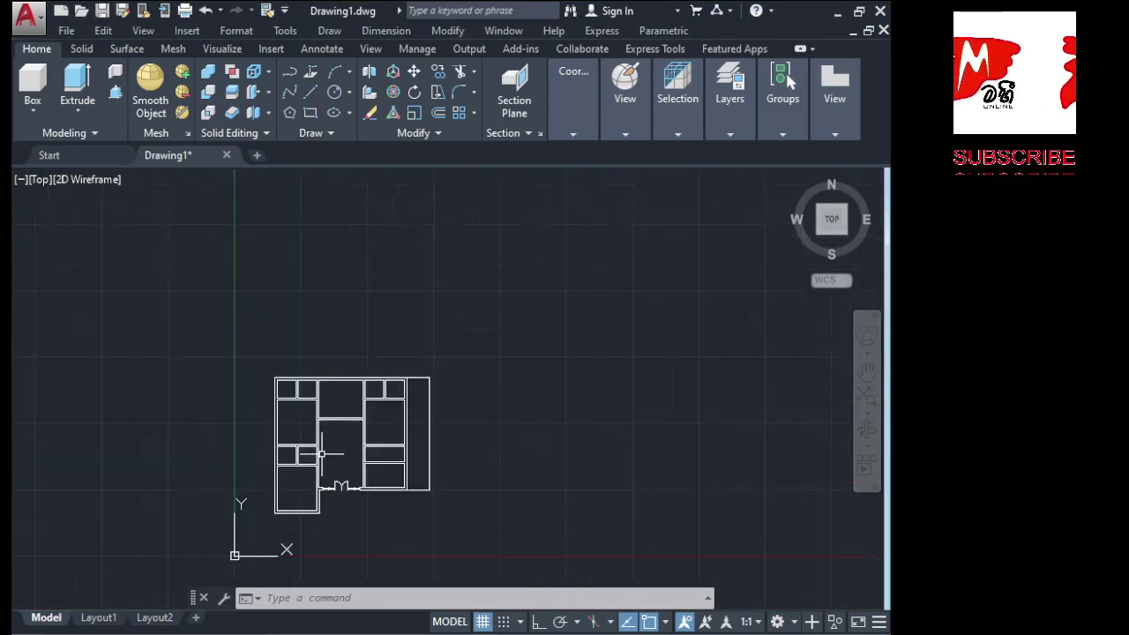
# Window-select the stray object beside the floor plan and erase it
pyautogui.scroll(2, 321, 453)
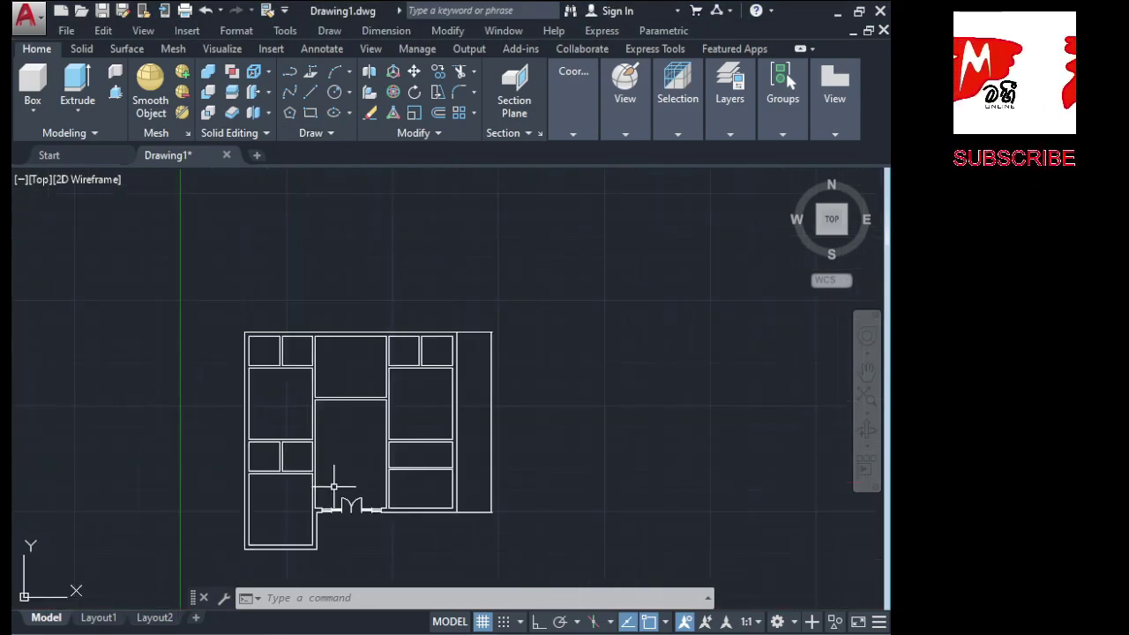
pyautogui.scroll(2, 302, 408)
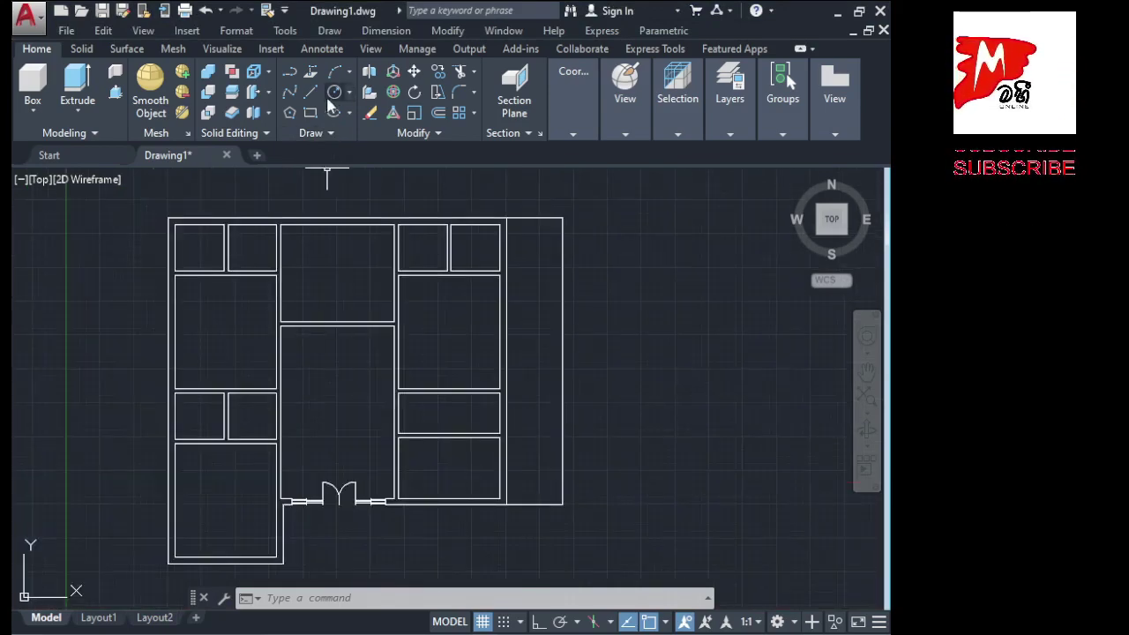
pyautogui.click(329, 31)
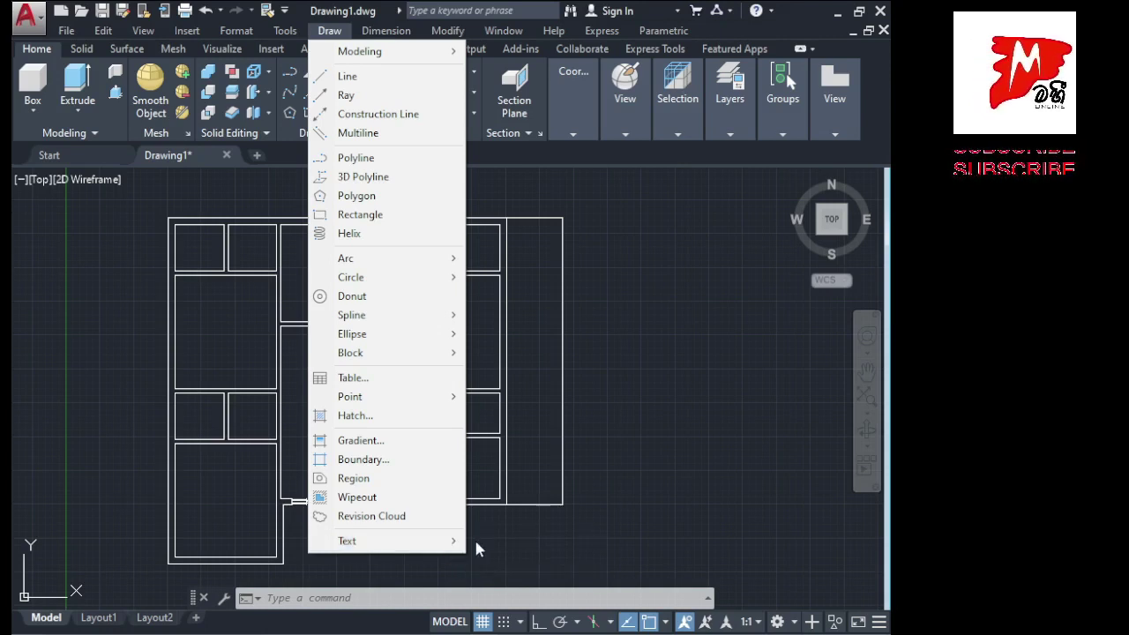
pyautogui.click(118, 385)
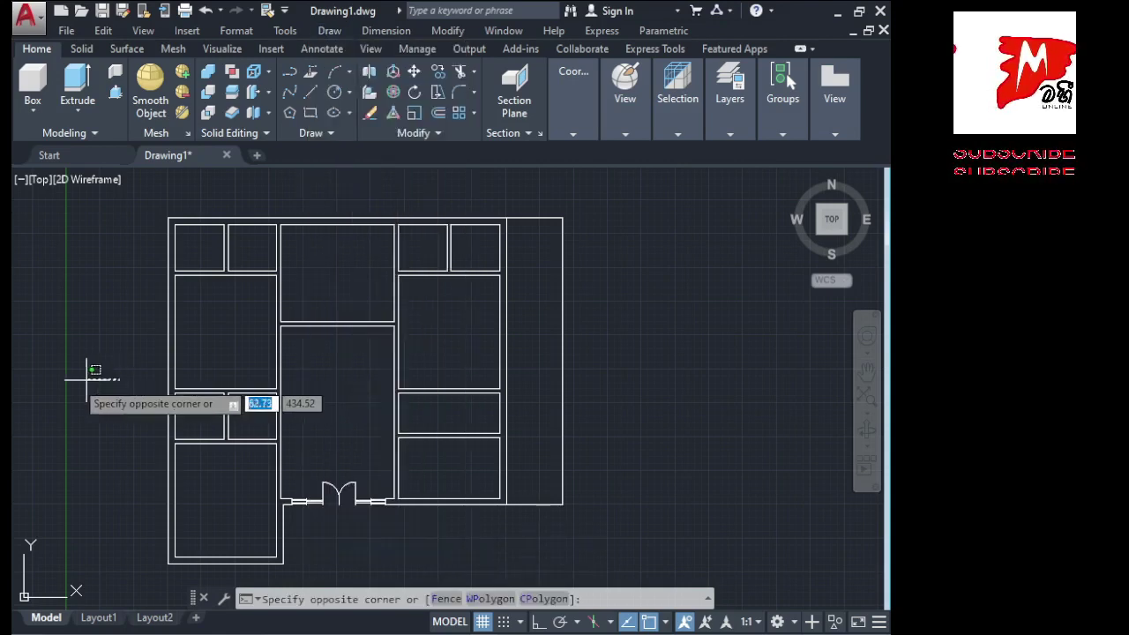
pyautogui.click(53, 361)
pyautogui.press('Delete')
pyautogui.scroll(-4, 43, 355)
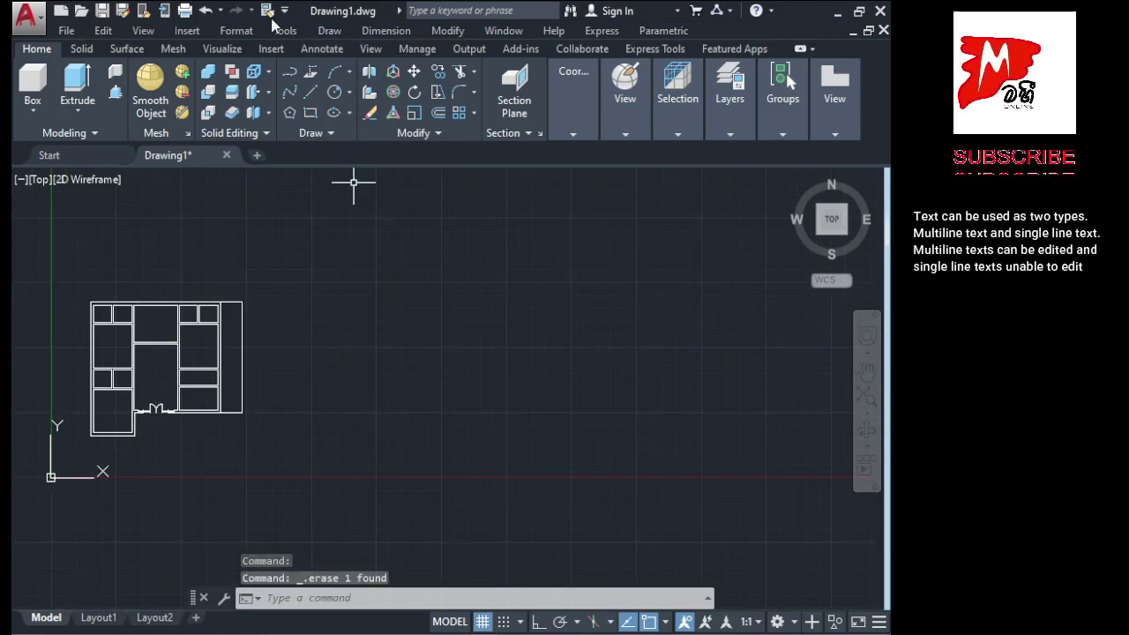
# Create a multiline text label reading 'LIVING AREA' to the right of the floor plan
pyautogui.click(330, 31)
pyautogui.moveTo(370, 541)
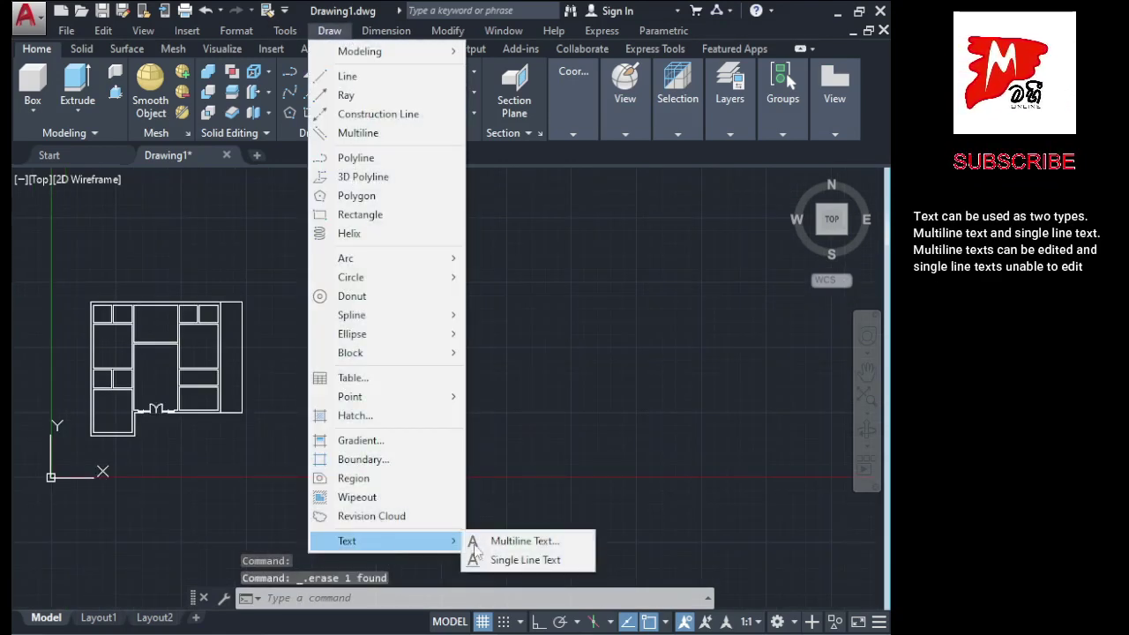
pyautogui.click(512, 539)
pyautogui.click(285, 344)
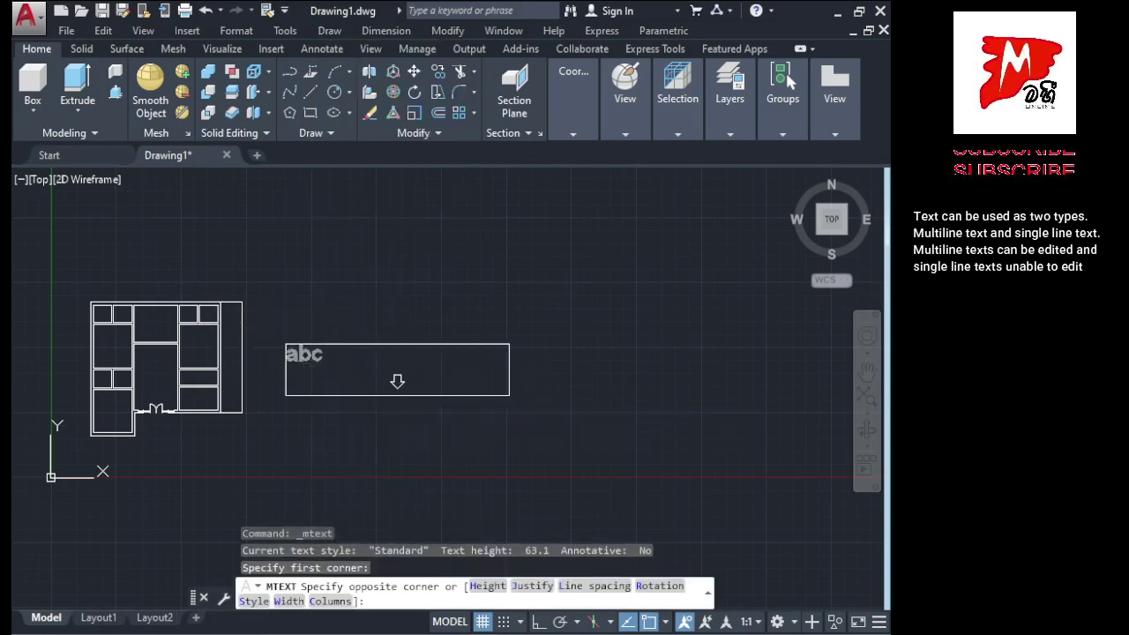
pyautogui.click(509, 395)
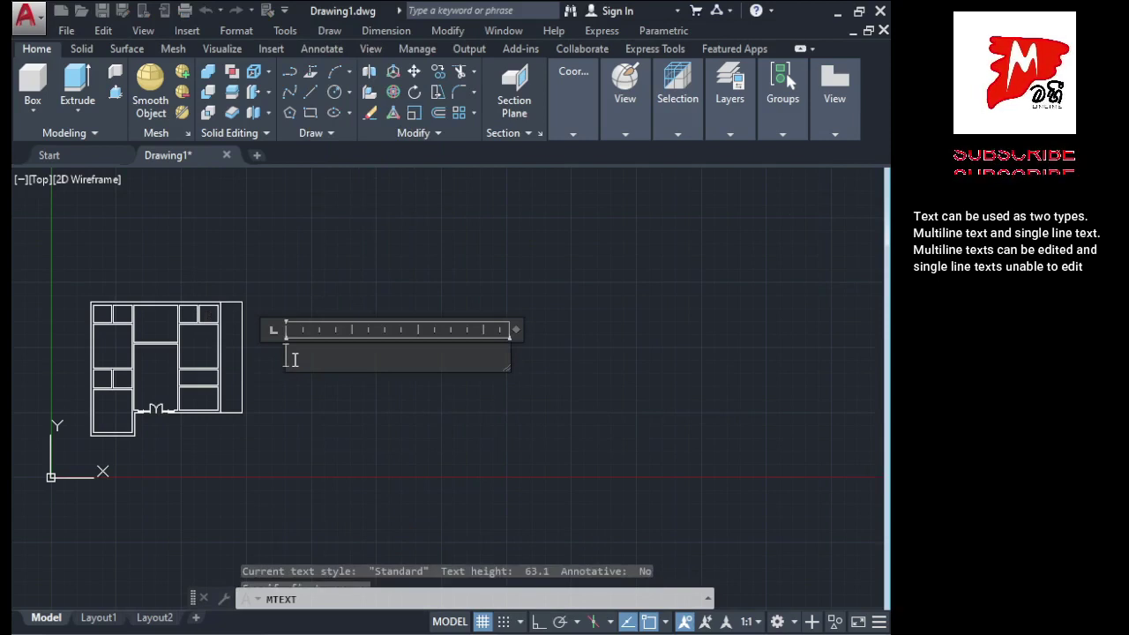
pyautogui.write('LIVING')
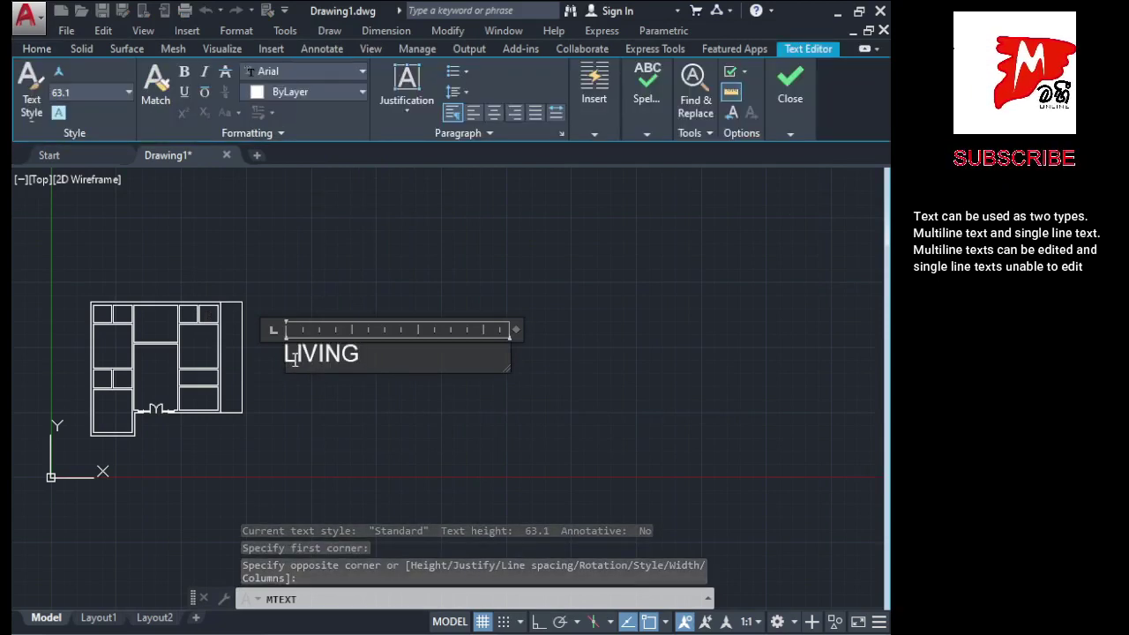
pyautogui.write(' AREA')
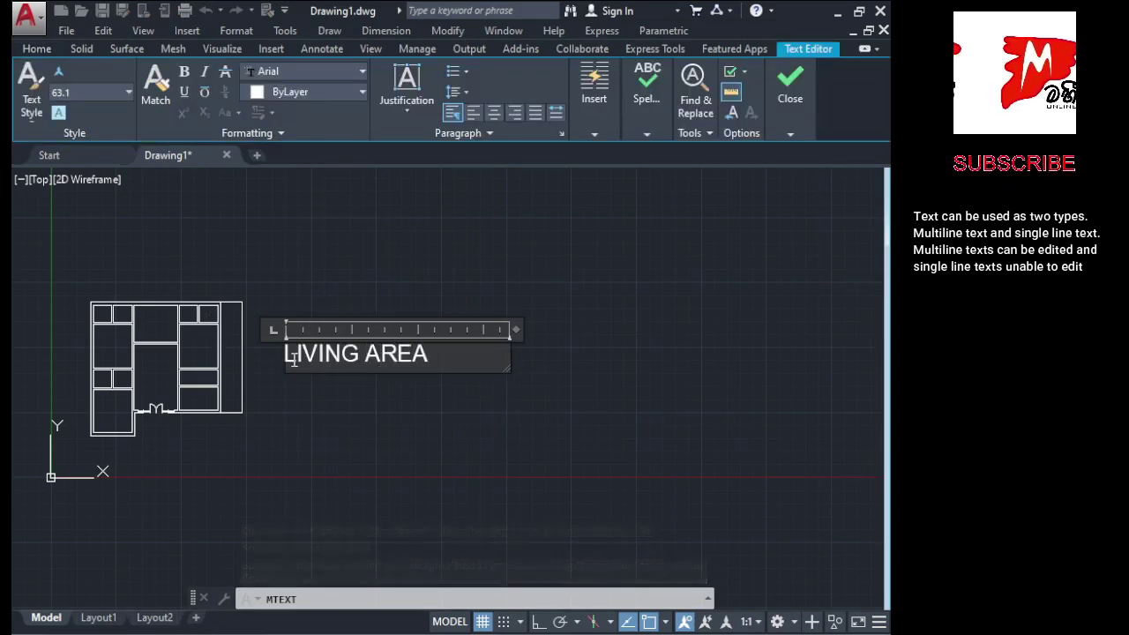
pyautogui.press('Return')
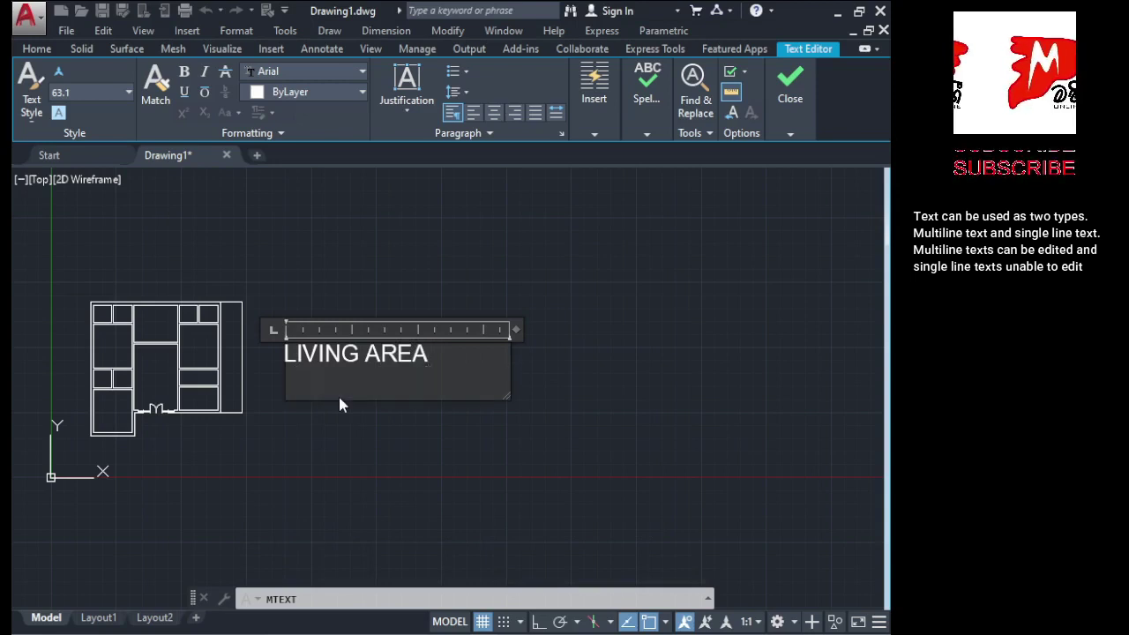
pyautogui.press('BackSpace')
pyautogui.click(341, 403)
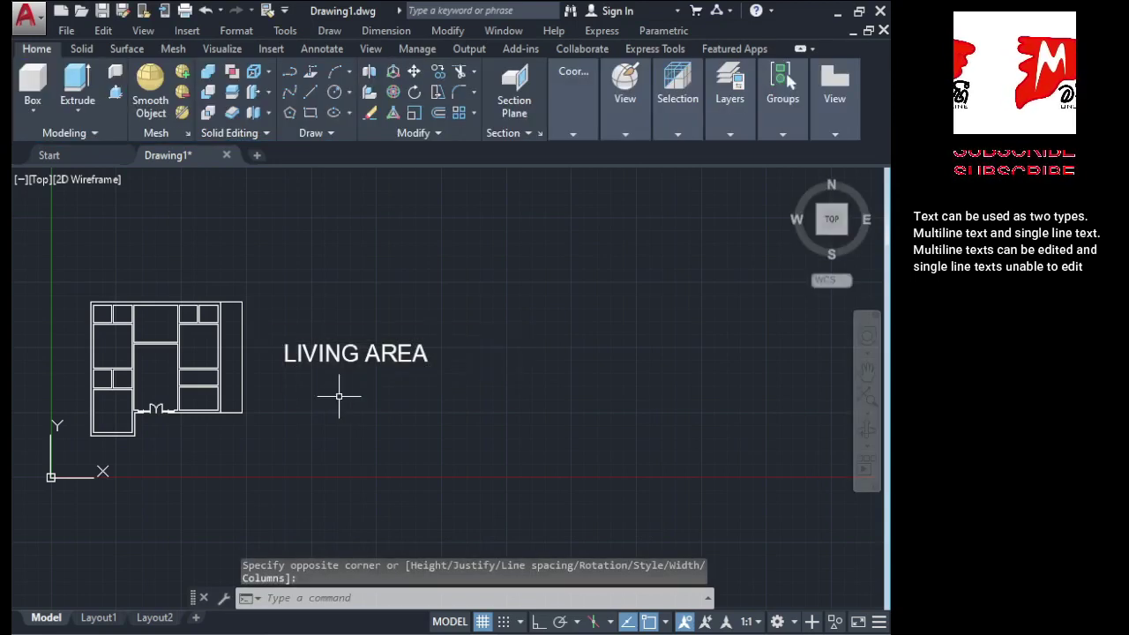
# Grip-move the LIVING AREA label slightly to a new position
pyautogui.click(415, 357)
pyautogui.scroll(5, 290, 351)
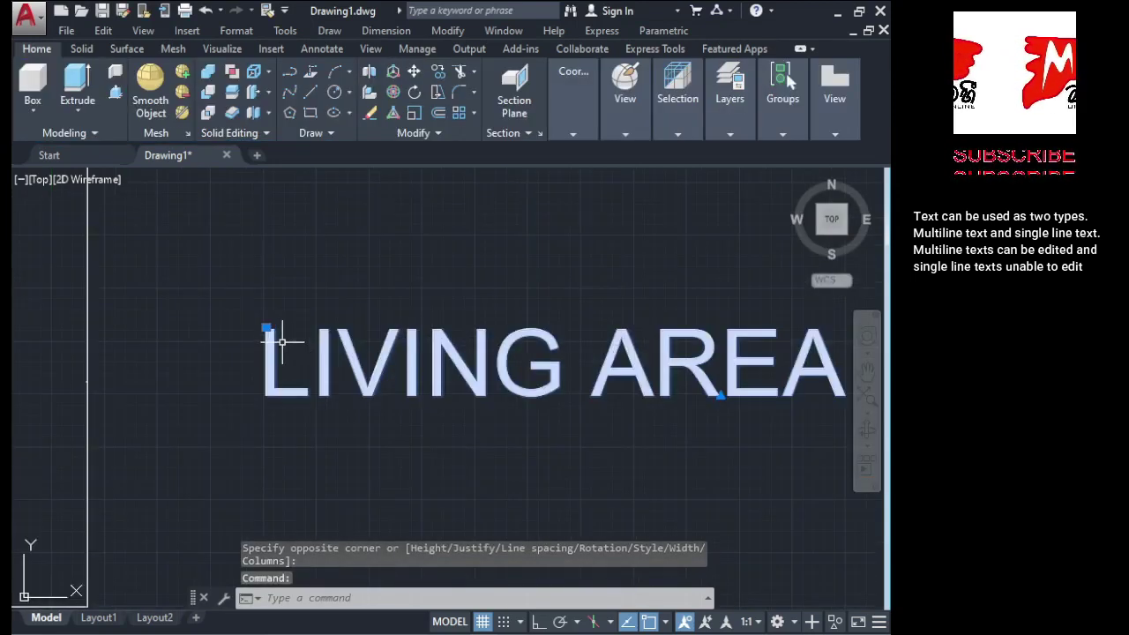
pyautogui.click(266, 327)
pyautogui.scroll(-5, 476, 327)
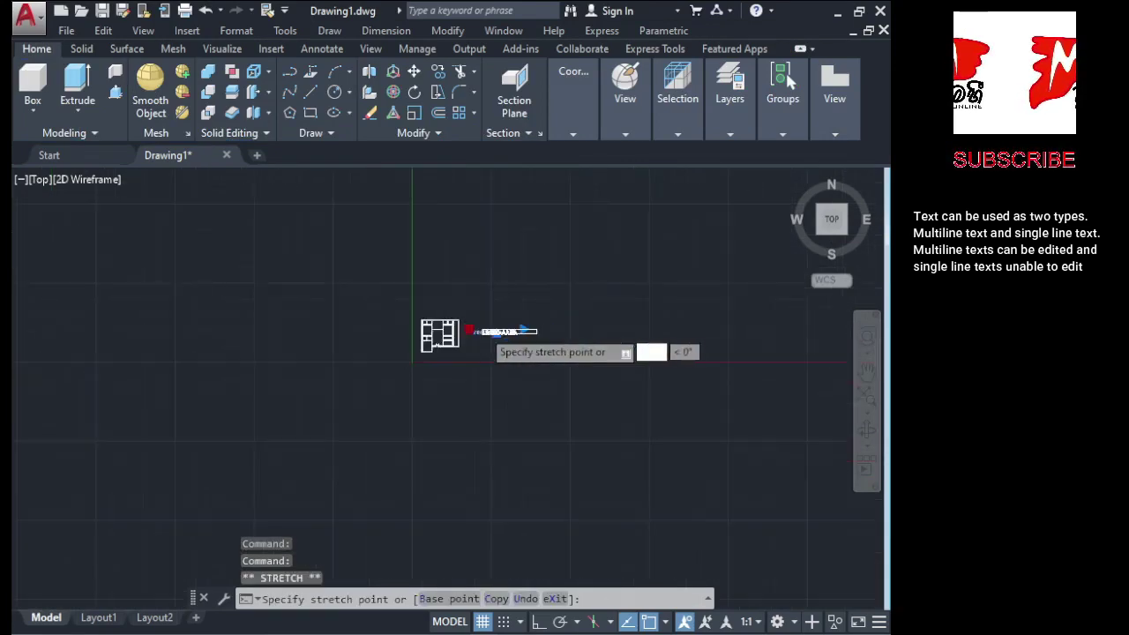
pyautogui.scroll(3, 476, 327)
pyautogui.scroll(-5, 189, 315)
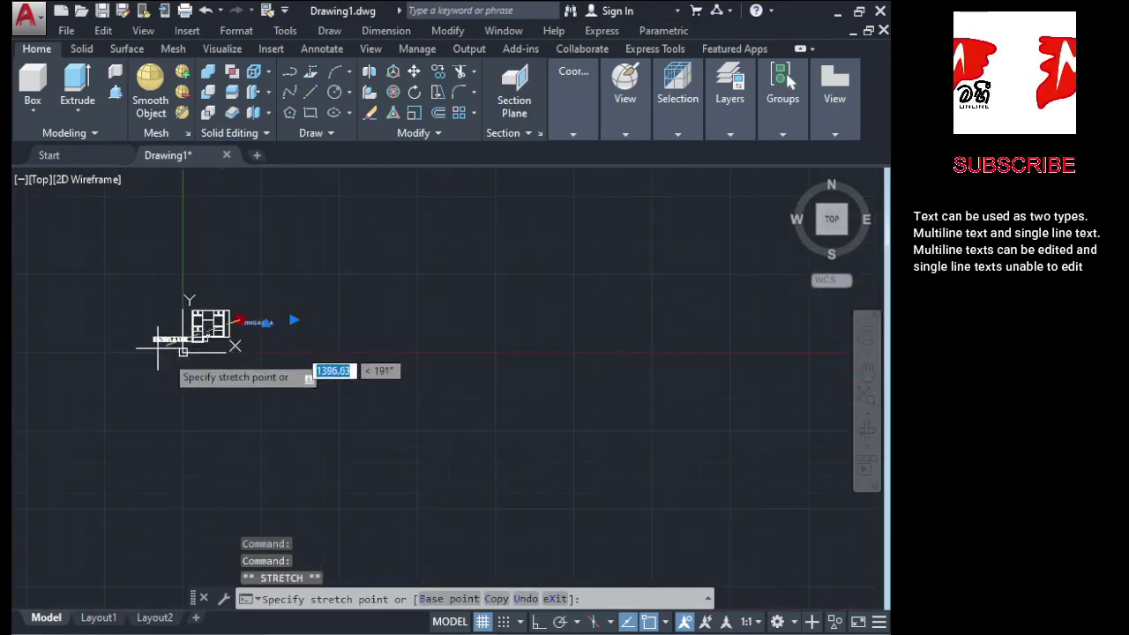
pyautogui.scroll(2, 196, 317)
pyautogui.scroll(6, 259, 311)
pyautogui.scroll(-5, 259, 311)
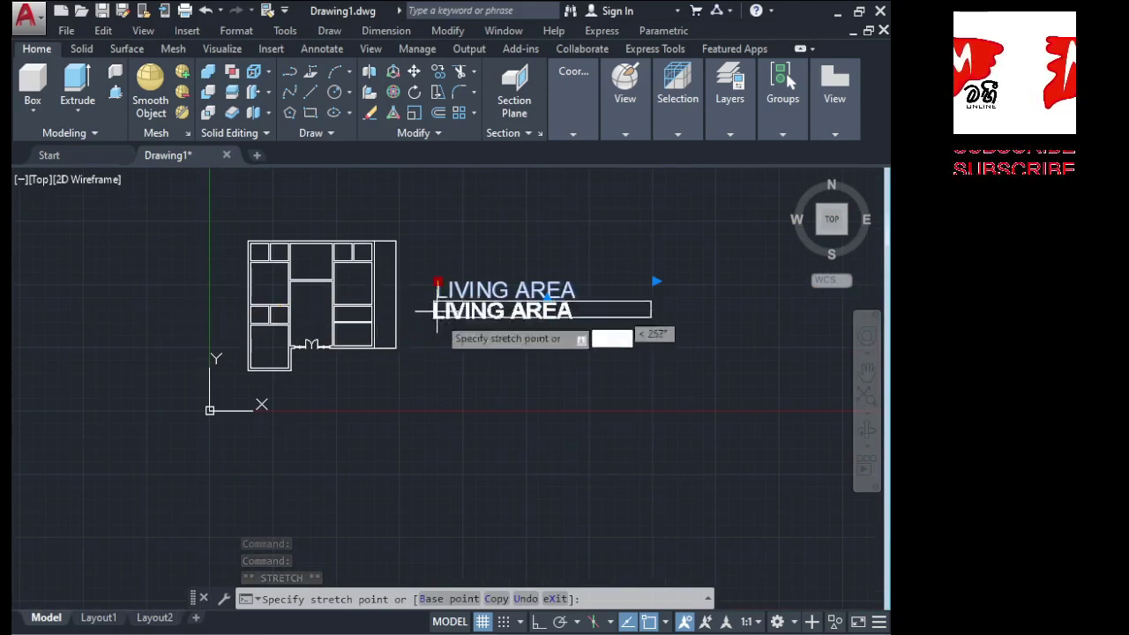
pyautogui.click(439, 322)
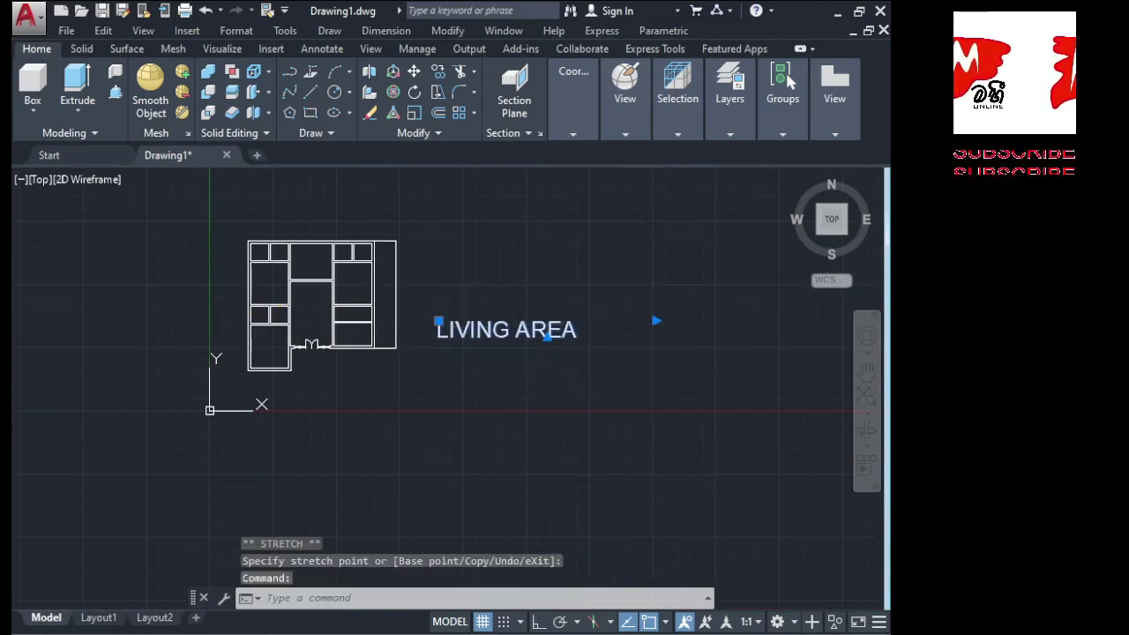
# Reduce the LIVING AREA text height to 15, trying 40 and 20 along the way
pyautogui.doubleClick(564, 330)
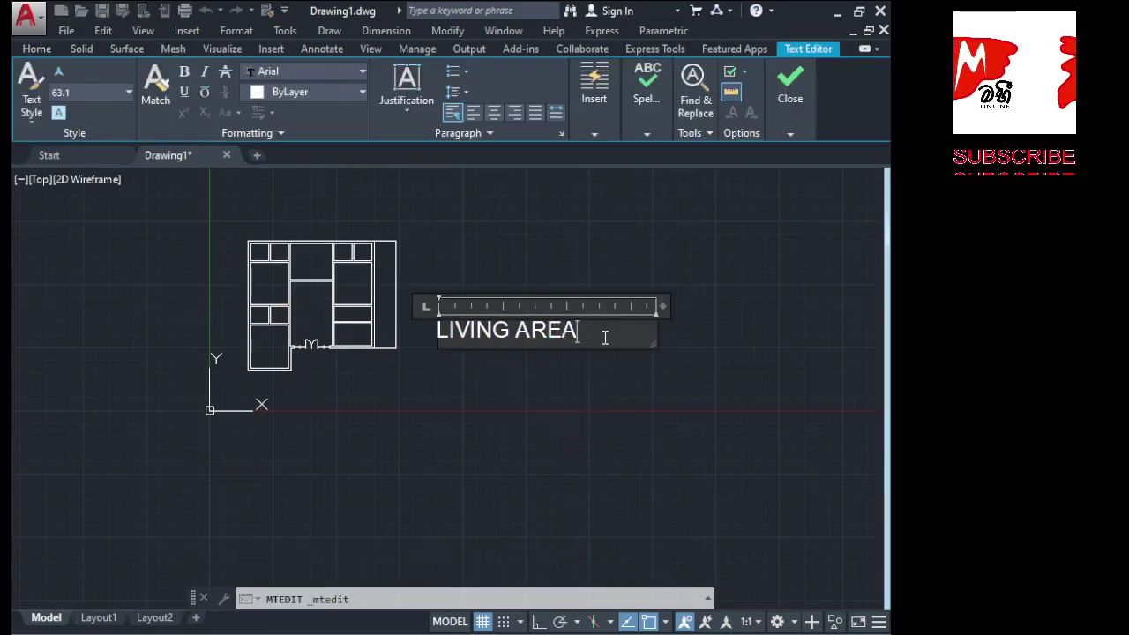
pyautogui.moveTo(605, 335); pyautogui.dragTo(429, 335)
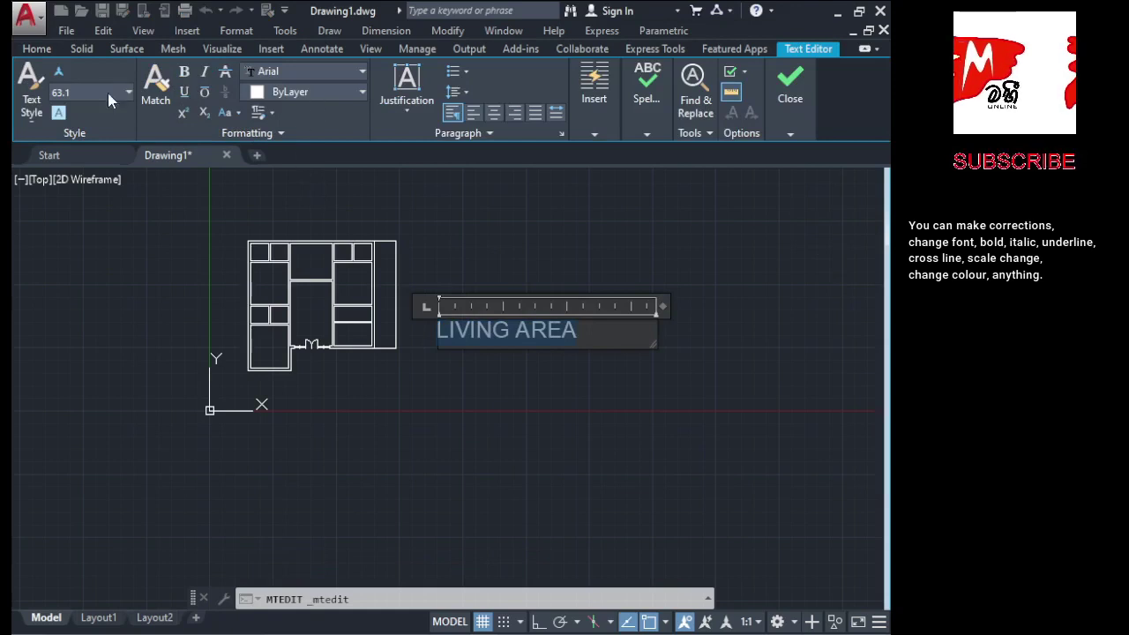
pyautogui.click(129, 93)
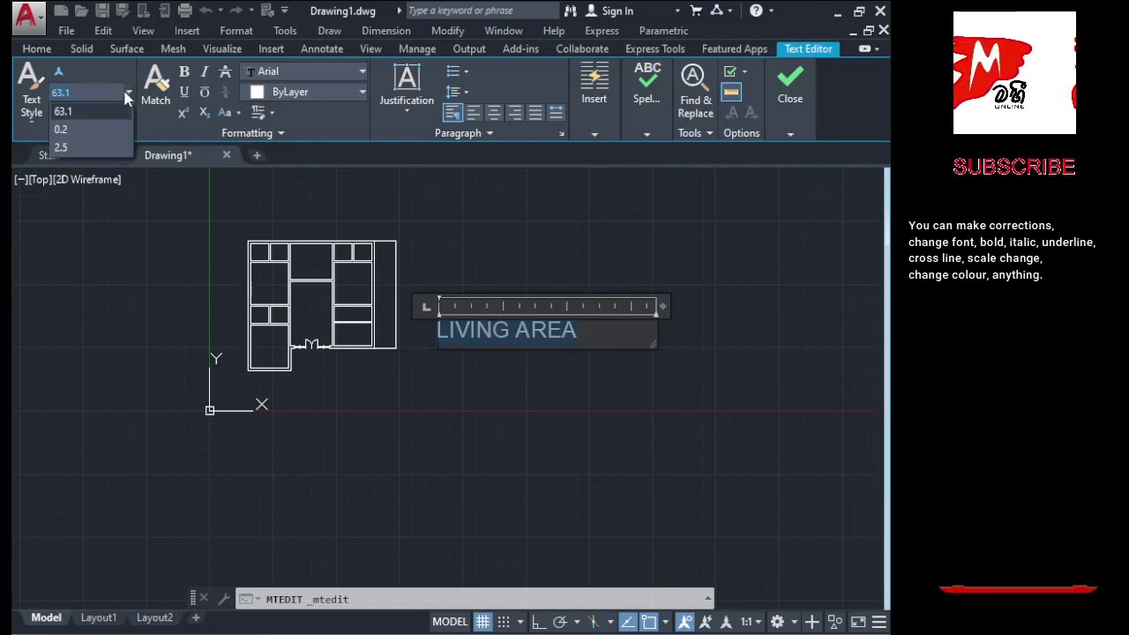
pyautogui.click(99, 92)
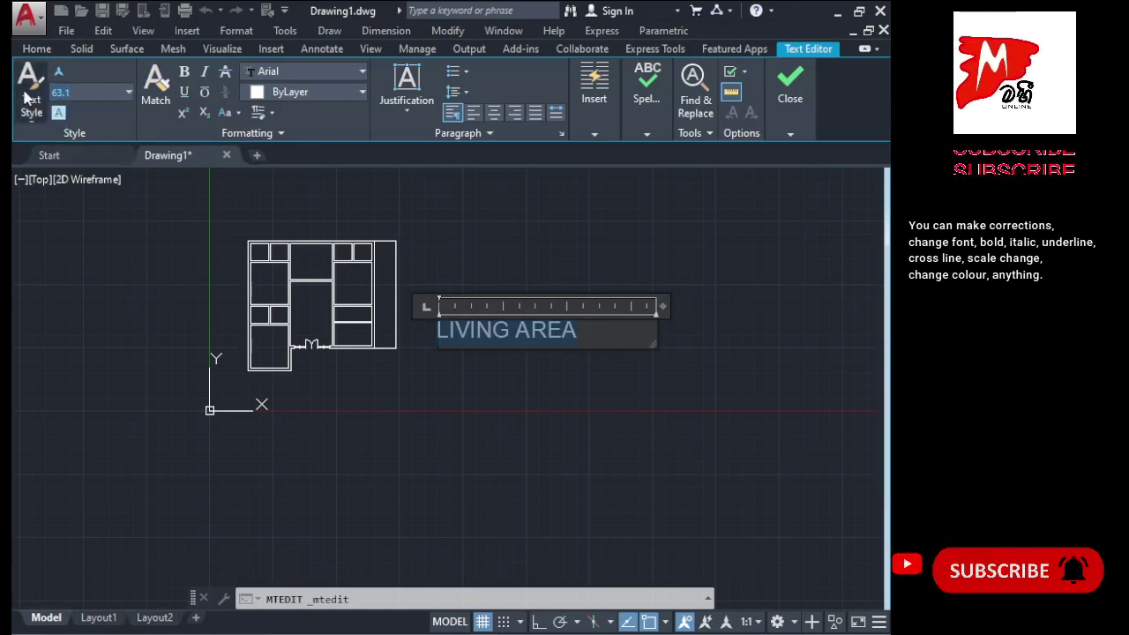
pyautogui.write('40')
pyautogui.press('Return')
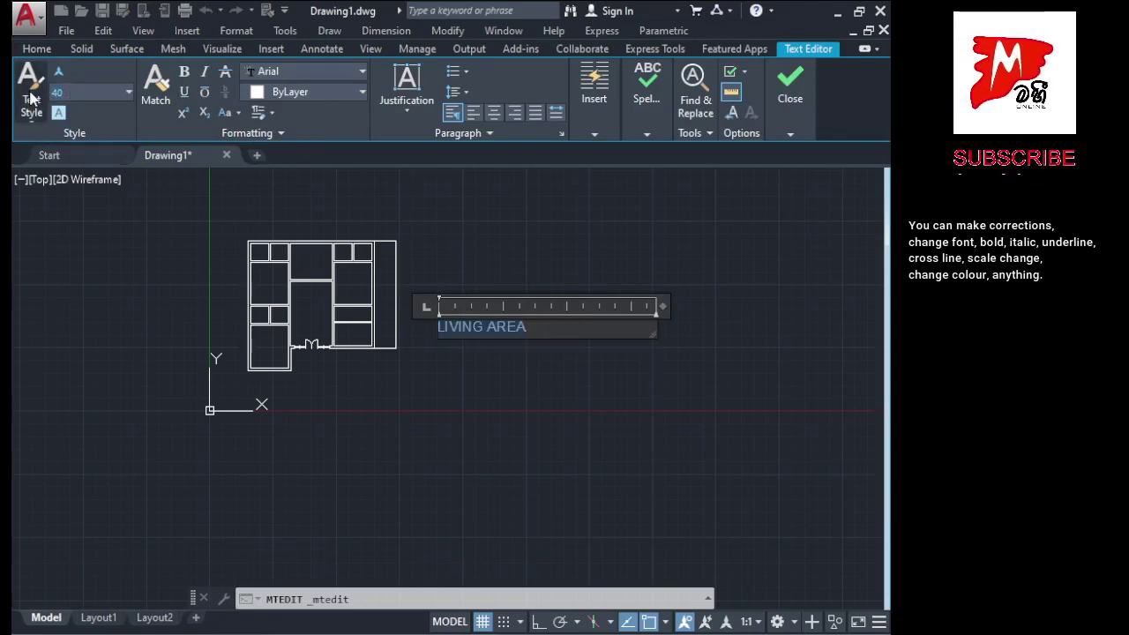
pyautogui.write('20')
pyautogui.press('Return')
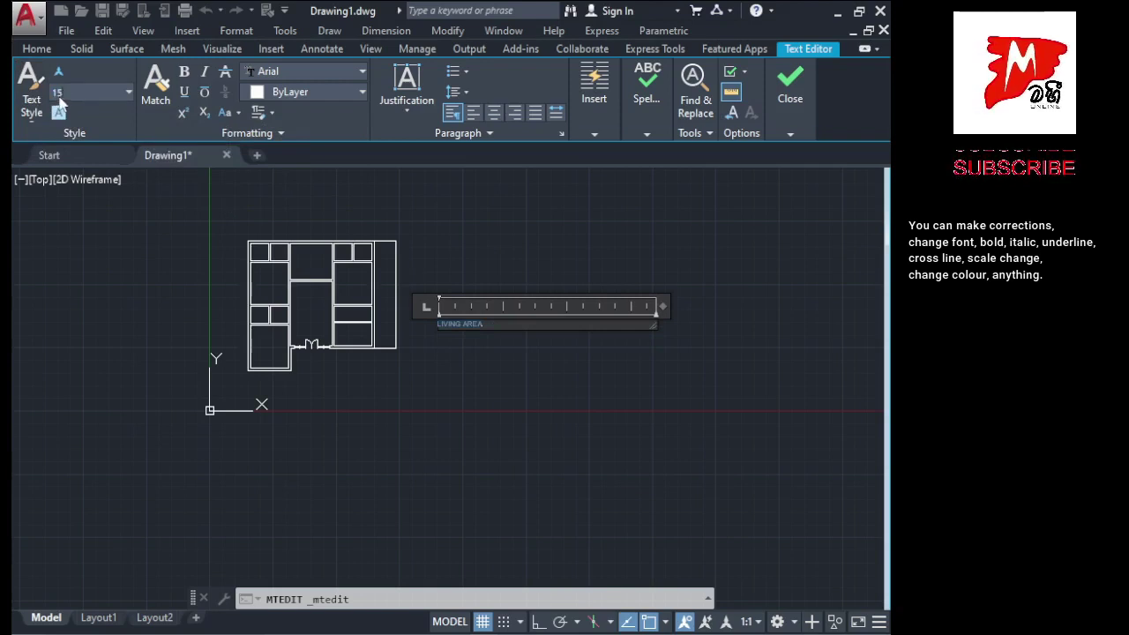
pyautogui.press('Return')
# Grip-move the LIVING AREA label into the central room and fine-tune its position
pyautogui.click(486, 323)
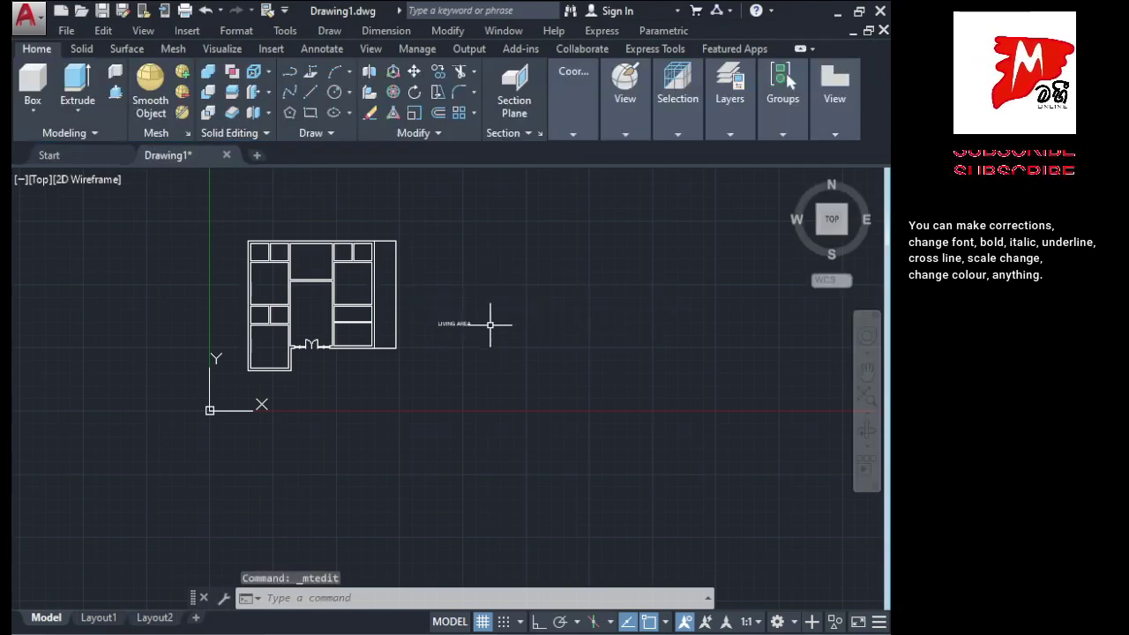
pyautogui.scroll(2, 494, 325)
pyautogui.click(407, 320)
pyautogui.click(407, 319)
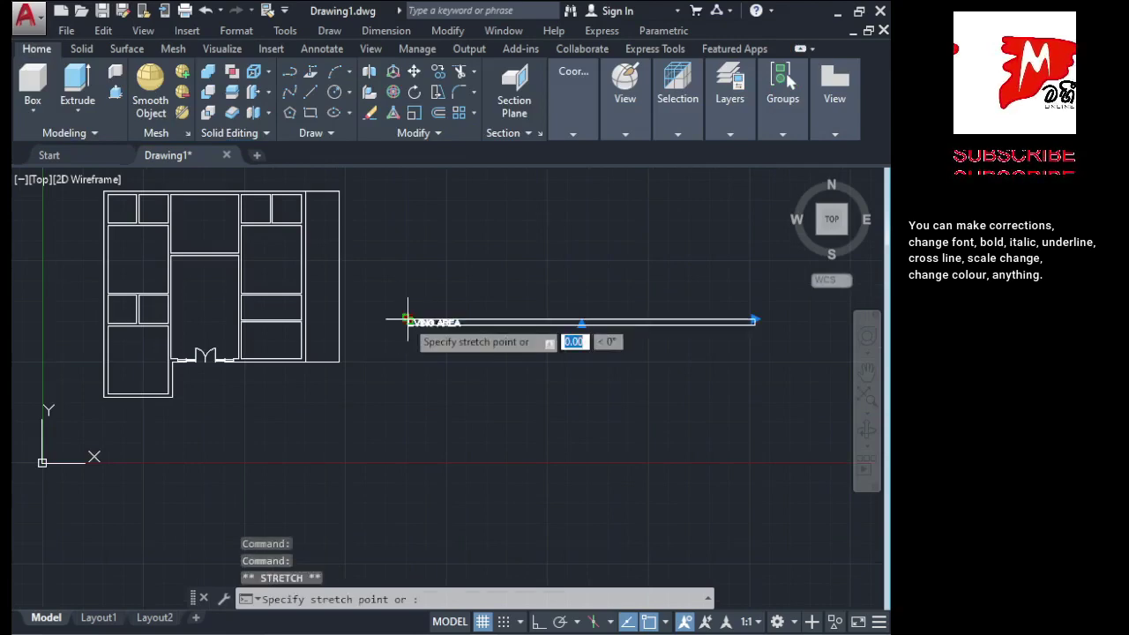
pyautogui.scroll(3, 178, 313)
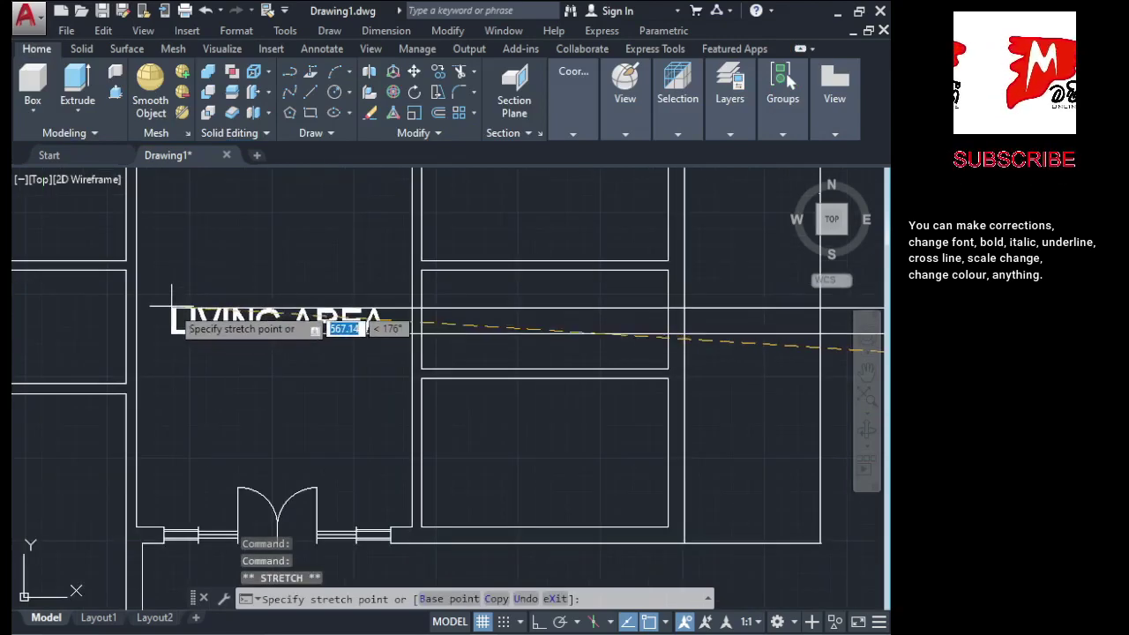
pyautogui.click(167, 308)
pyautogui.scroll(-2, 106, 304)
pyautogui.scroll(-2, 581, 320)
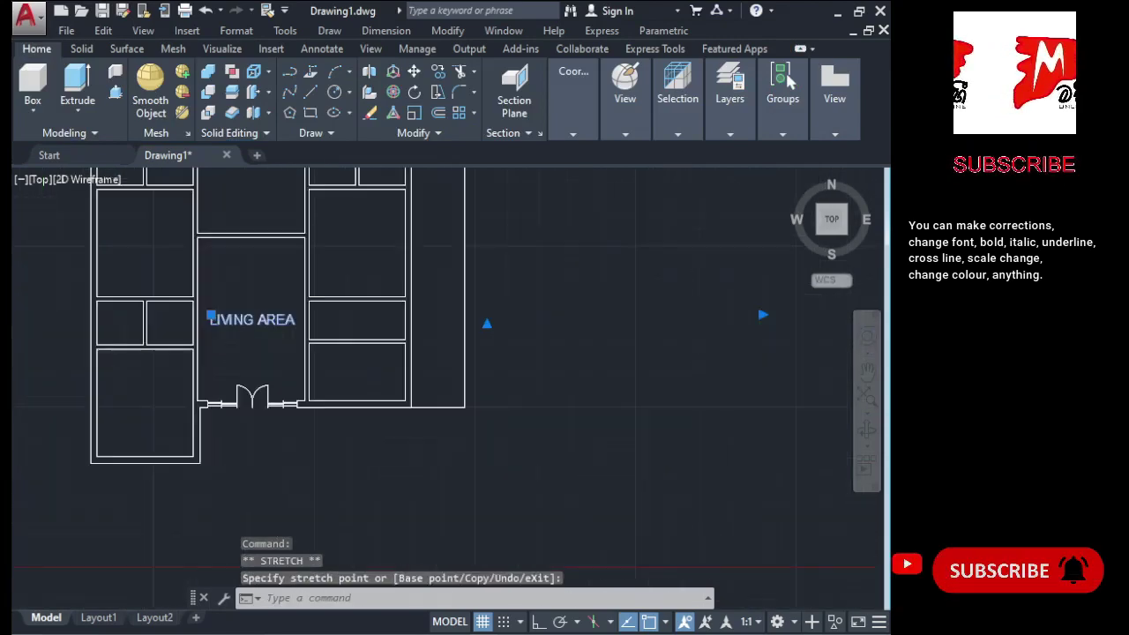
pyautogui.scroll(-1, 653, 323)
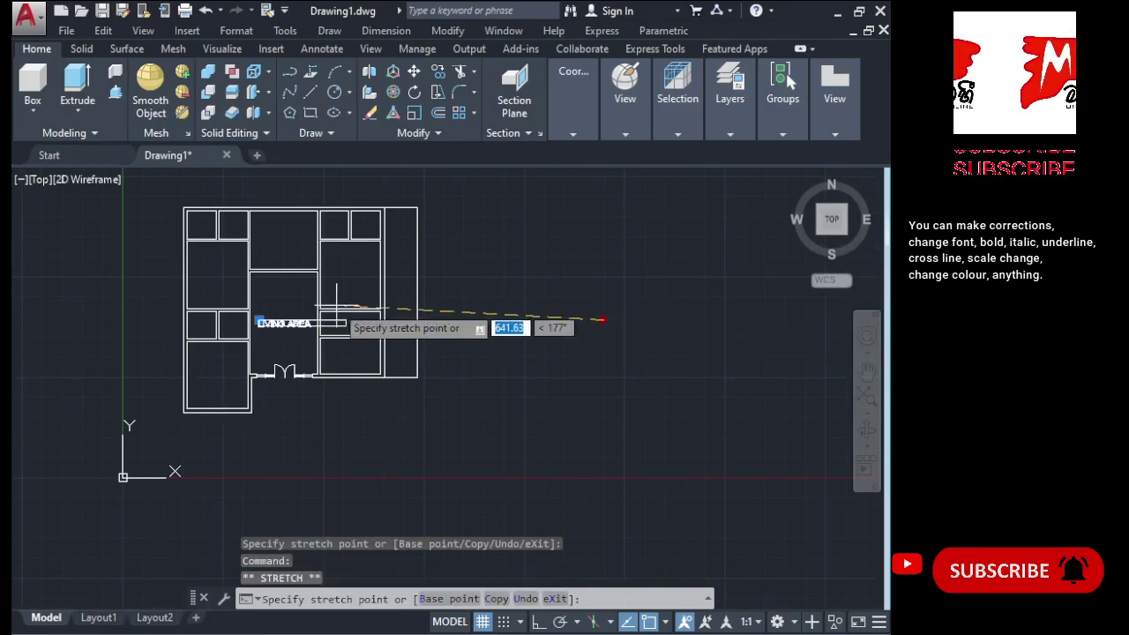
pyautogui.scroll(3, 322, 319)
pyautogui.click(304, 360)
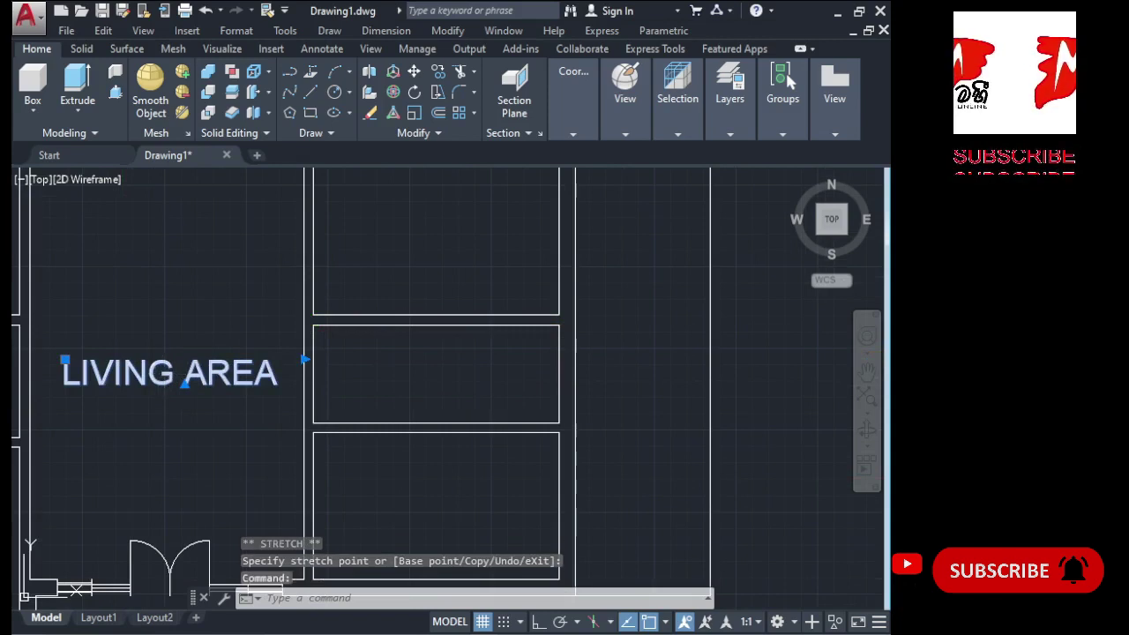
pyautogui.doubleClick(282, 375)
pyautogui.moveTo(282, 375); pyautogui.dragTo(52, 370)
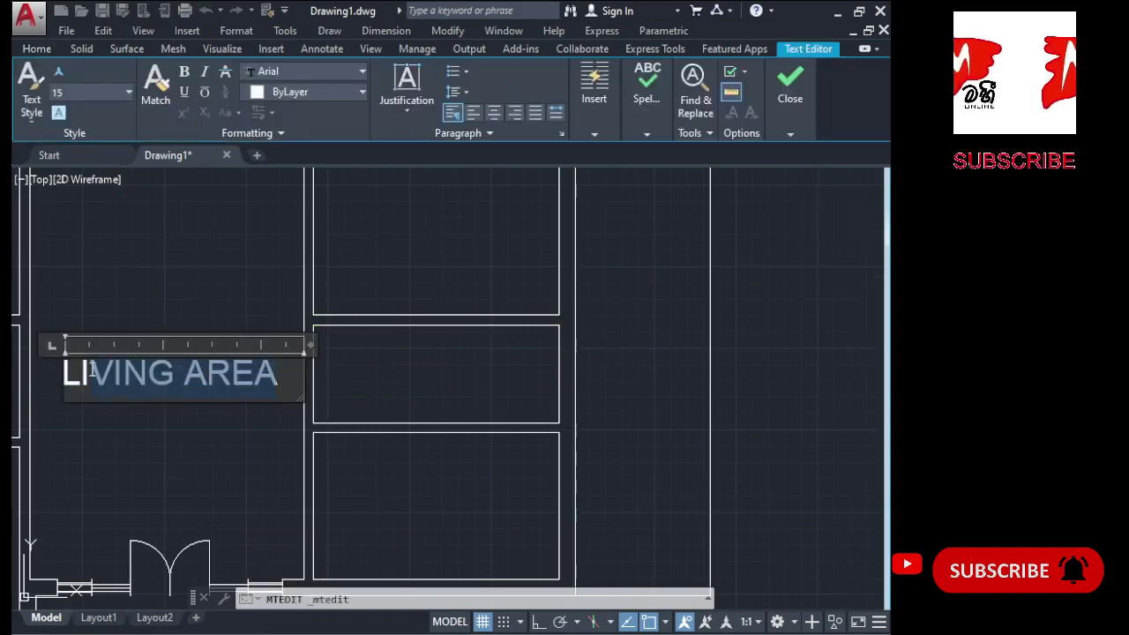
pyautogui.click(360, 72)
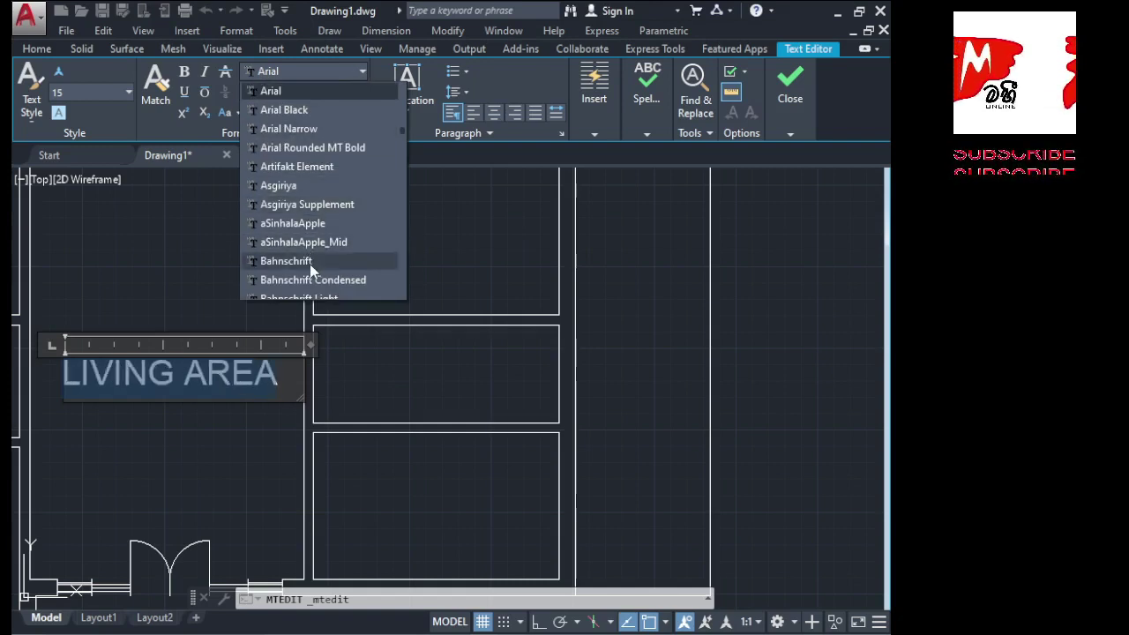
pyautogui.scroll(-3, 306, 279)
pyautogui.scroll(-2, 297, 267)
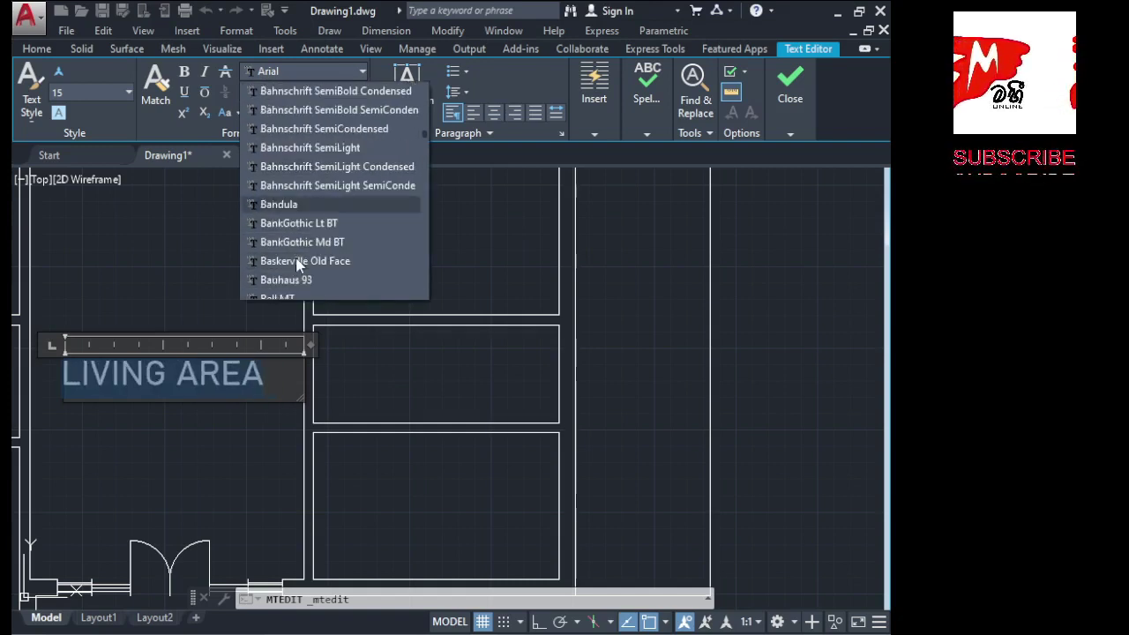
pyautogui.scroll(-1, 297, 267)
pyautogui.scroll(-3, 296, 264)
pyautogui.scroll(-2, 293, 262)
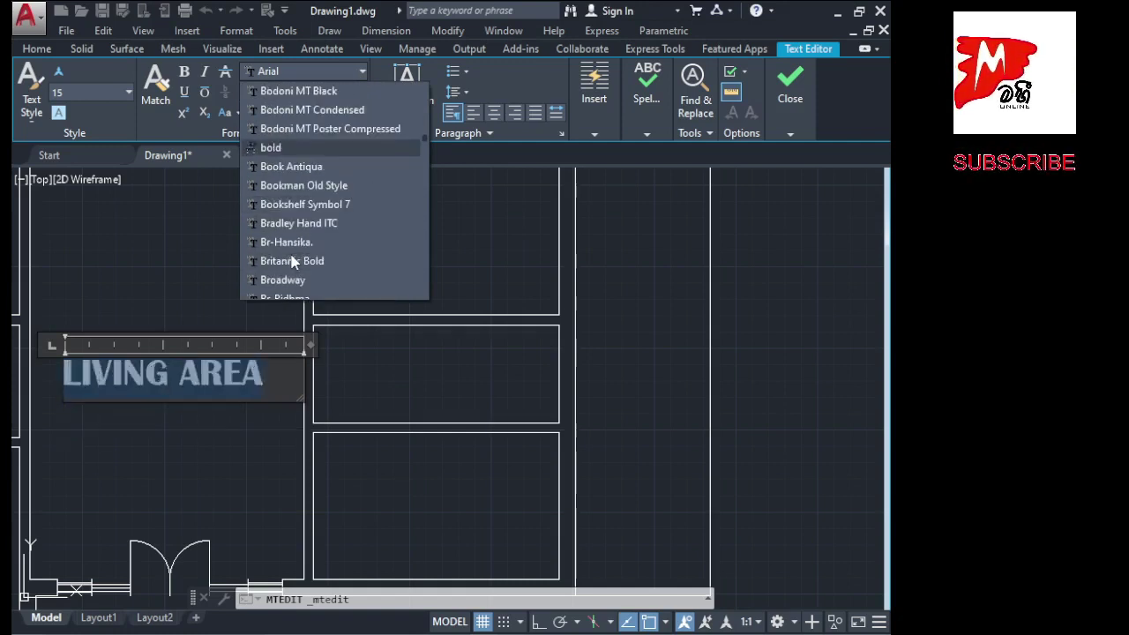
pyautogui.scroll(-3, 292, 259)
pyautogui.scroll(-1, 292, 260)
pyautogui.click(631, 329)
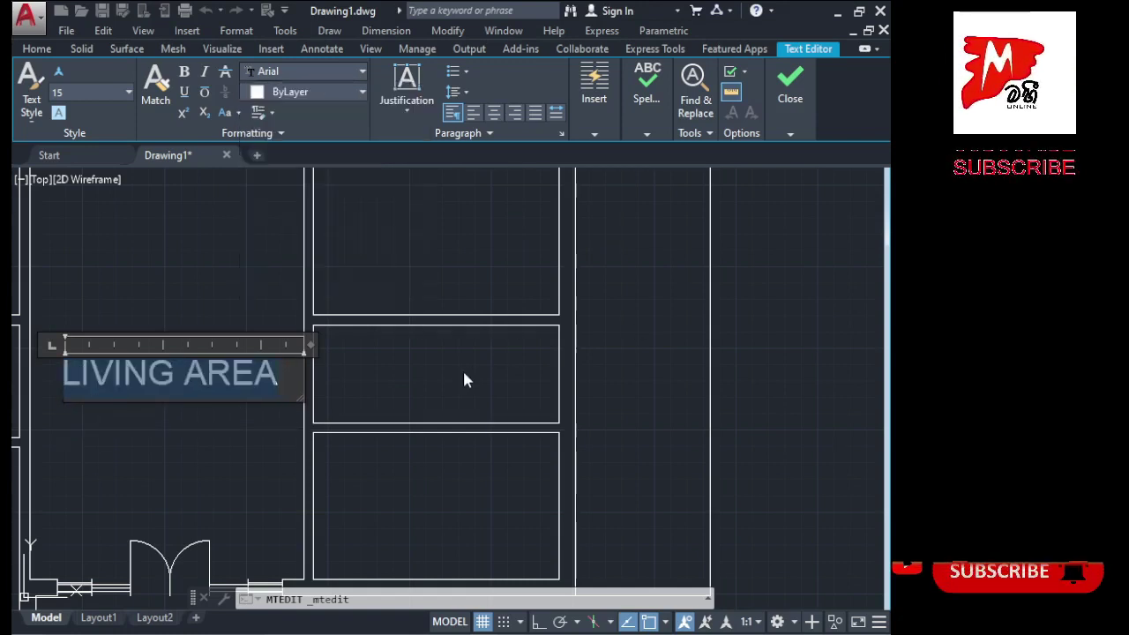
pyautogui.click(362, 91)
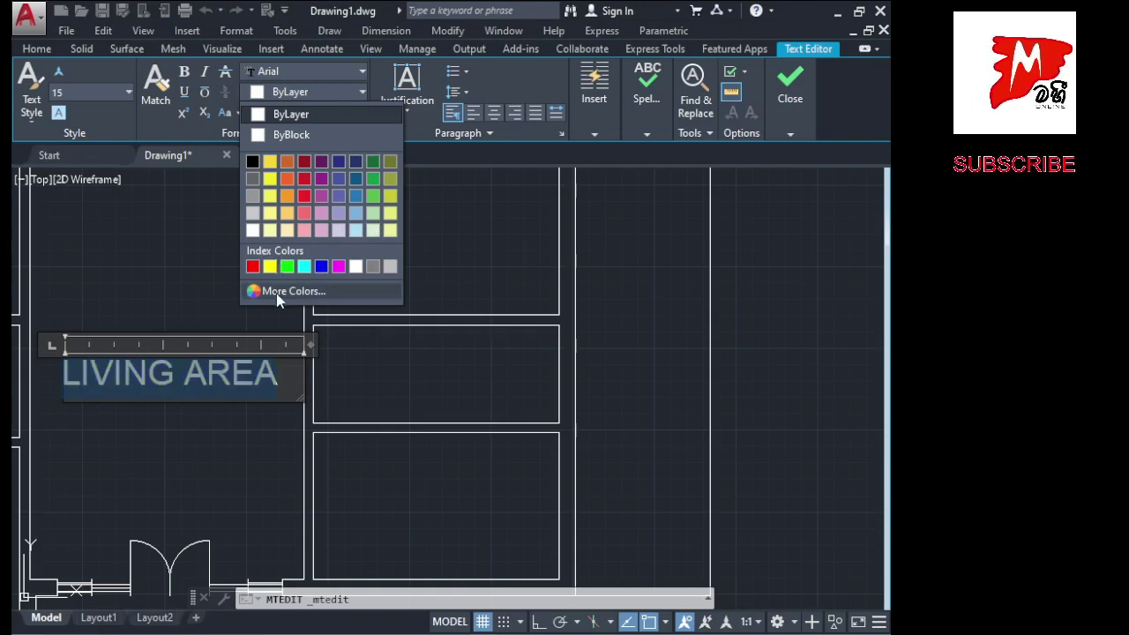
pyautogui.click(202, 78)
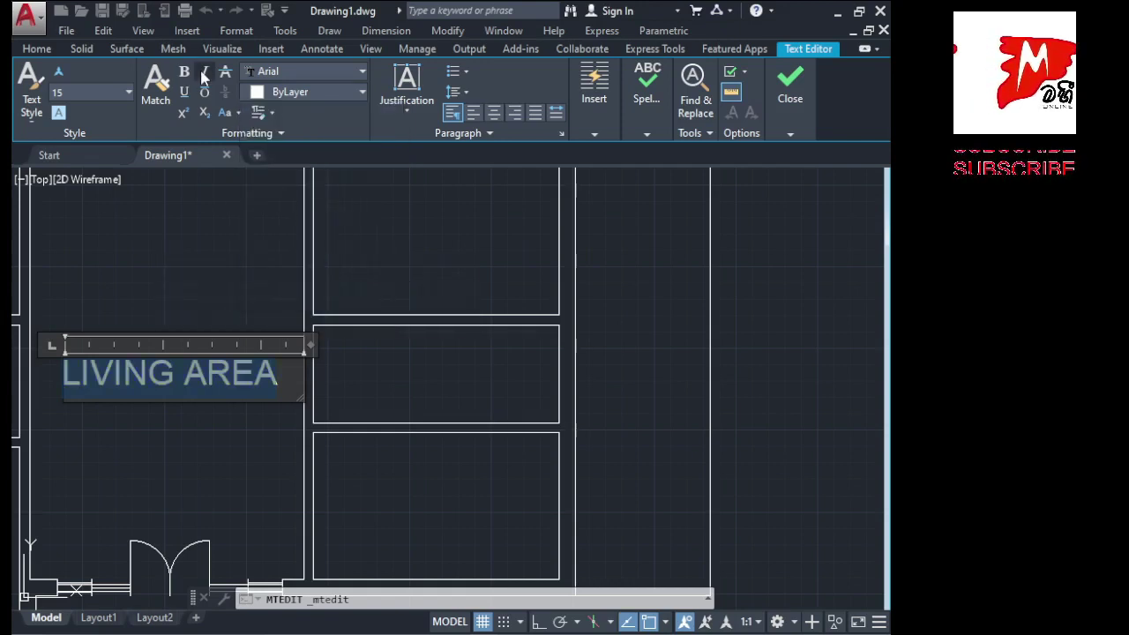
pyautogui.click(204, 78)
pyautogui.click(207, 80)
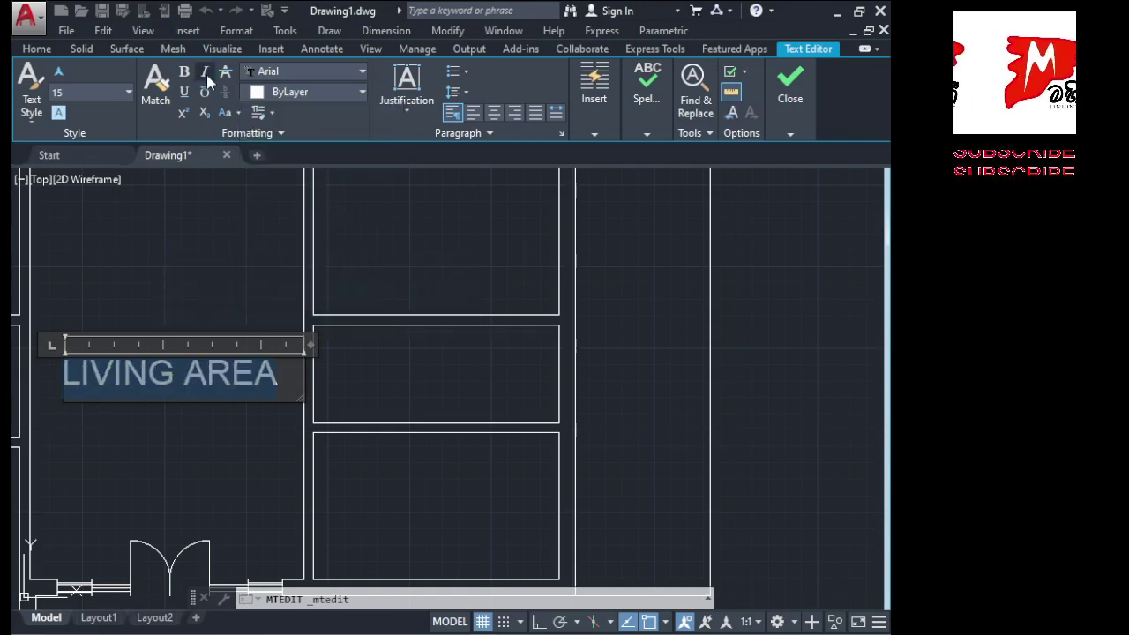
pyautogui.click(186, 93)
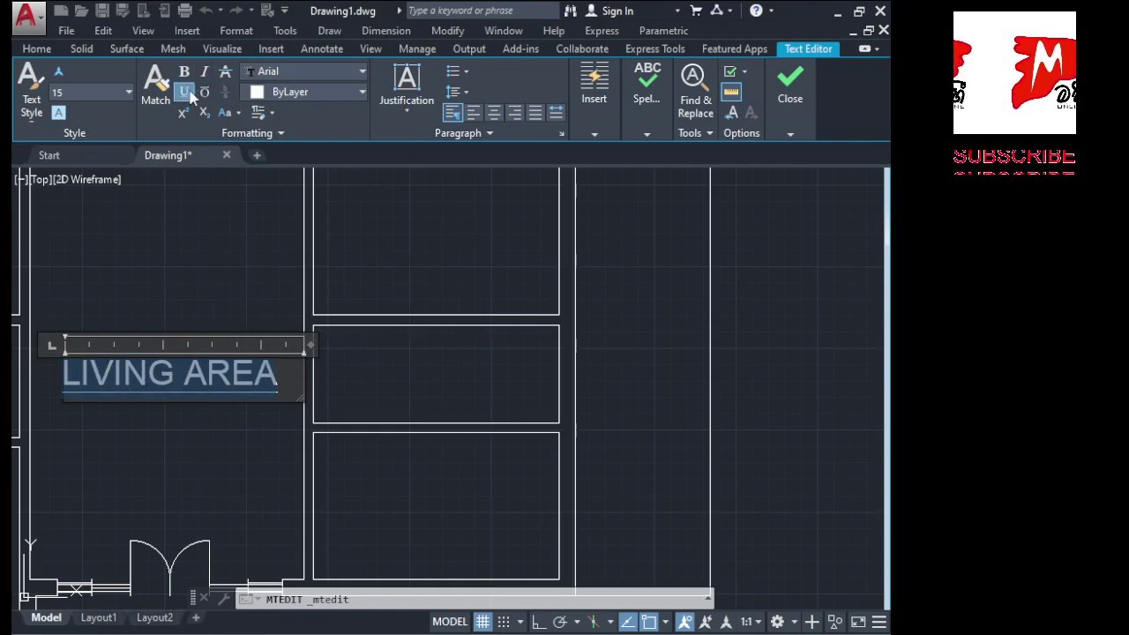
pyautogui.click(187, 92)
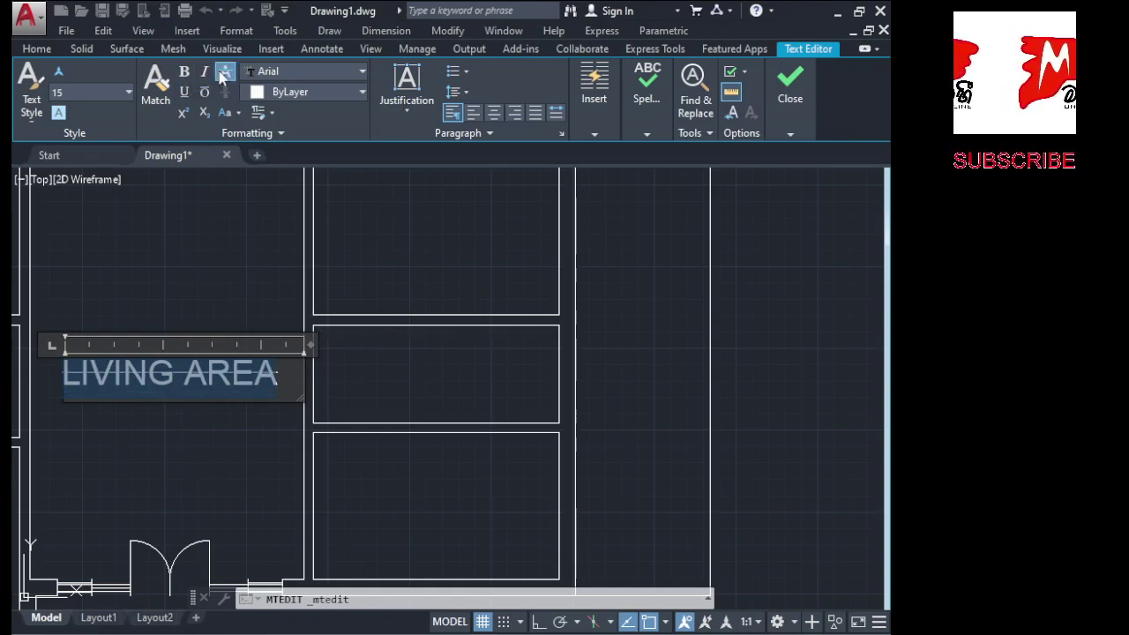
pyautogui.click(186, 112)
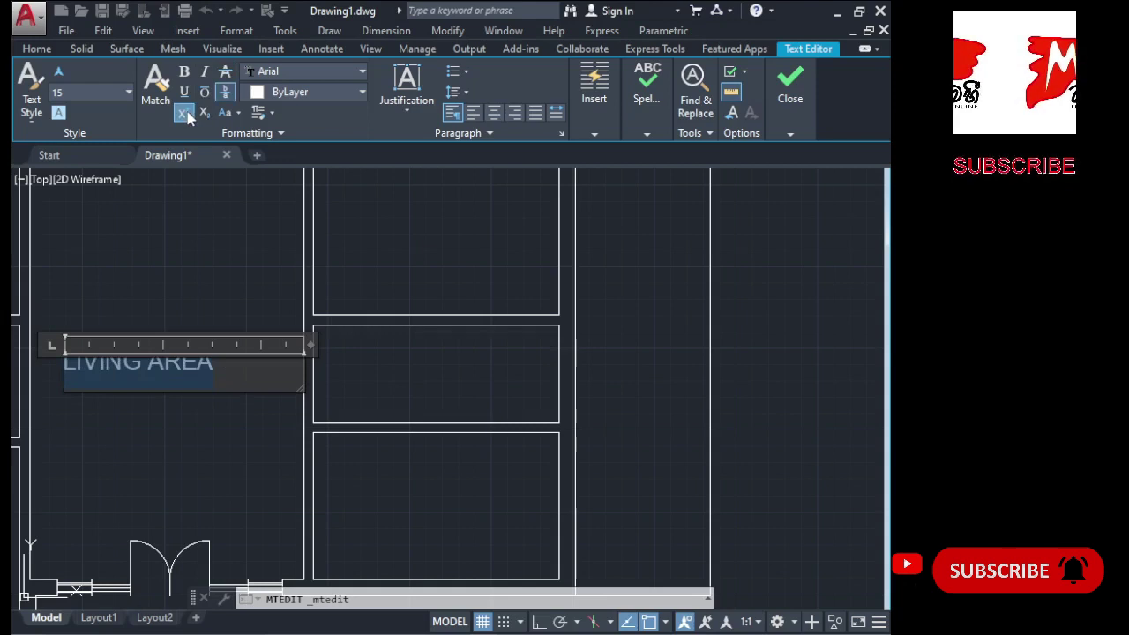
pyautogui.click(185, 114)
pyautogui.click(207, 117)
pyautogui.click(207, 117)
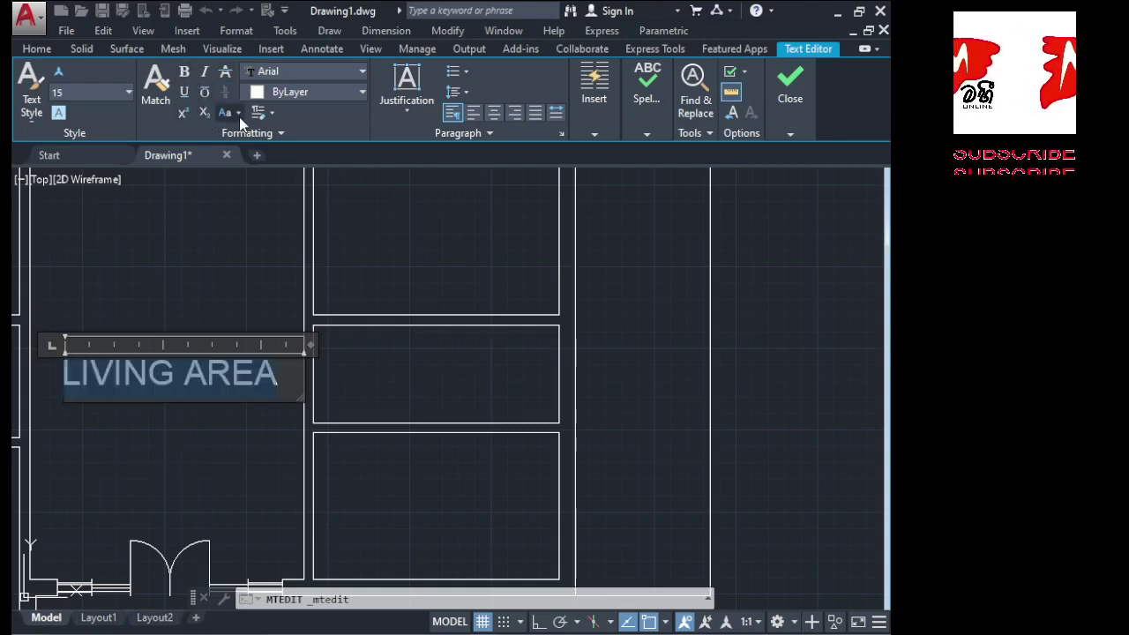
pyautogui.click(239, 116)
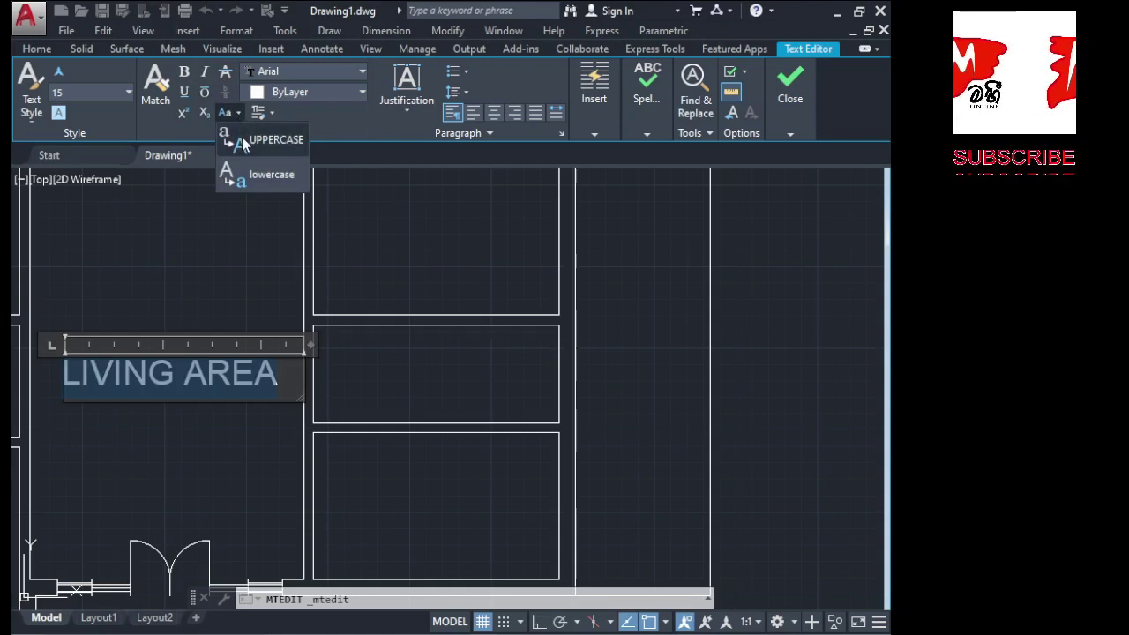
pyautogui.click(185, 76)
pyautogui.click(185, 76)
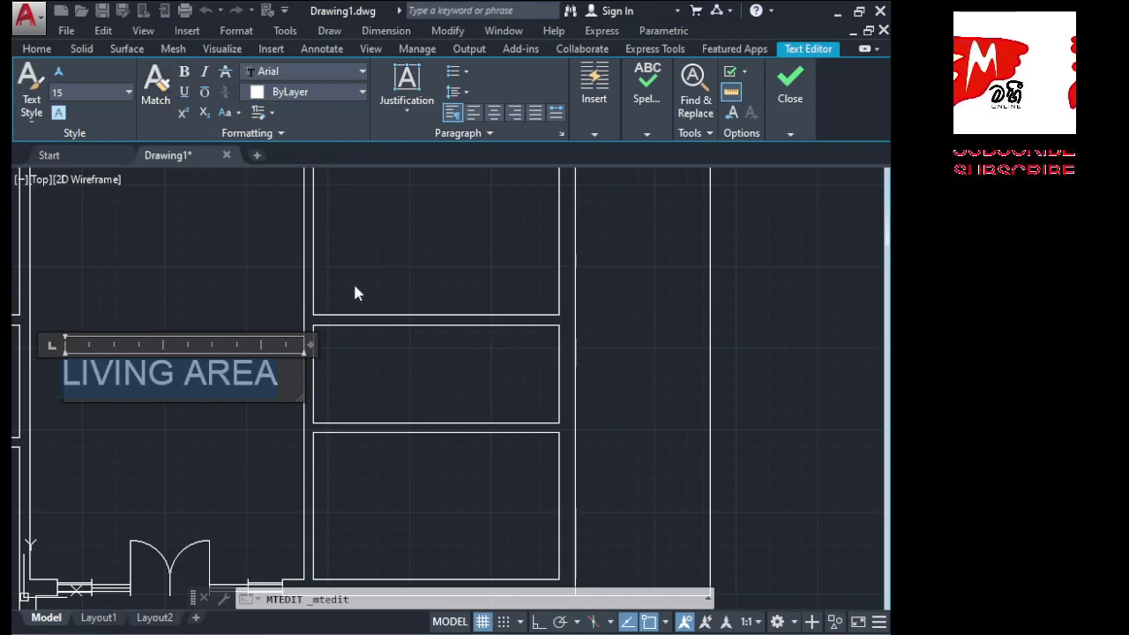
pyautogui.click(474, 113)
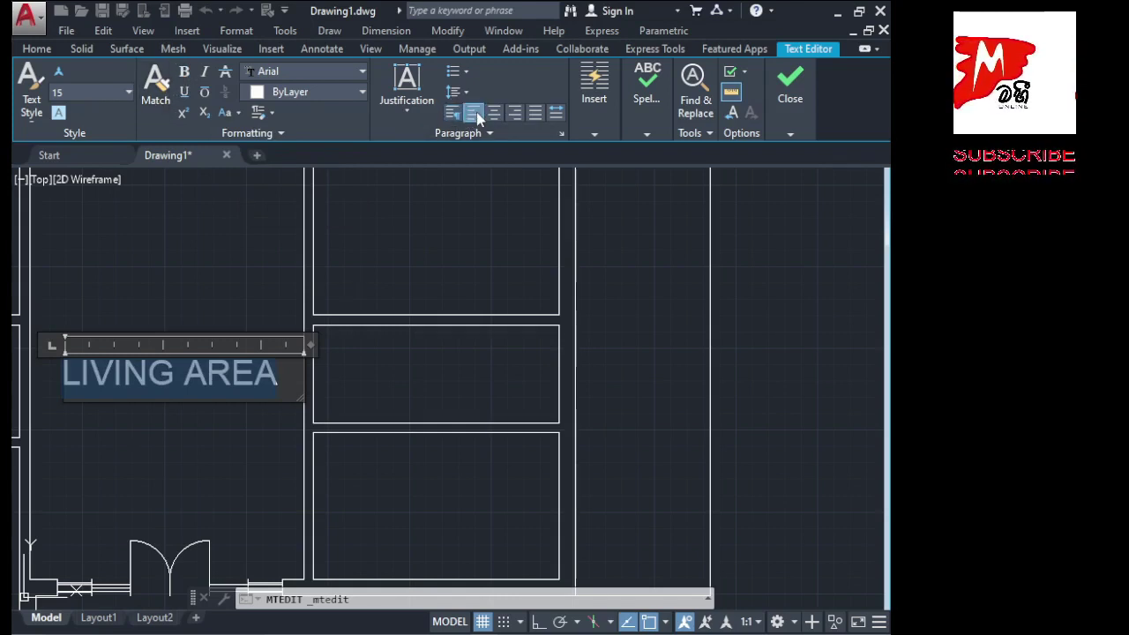
pyautogui.click(494, 115)
pyautogui.click(514, 113)
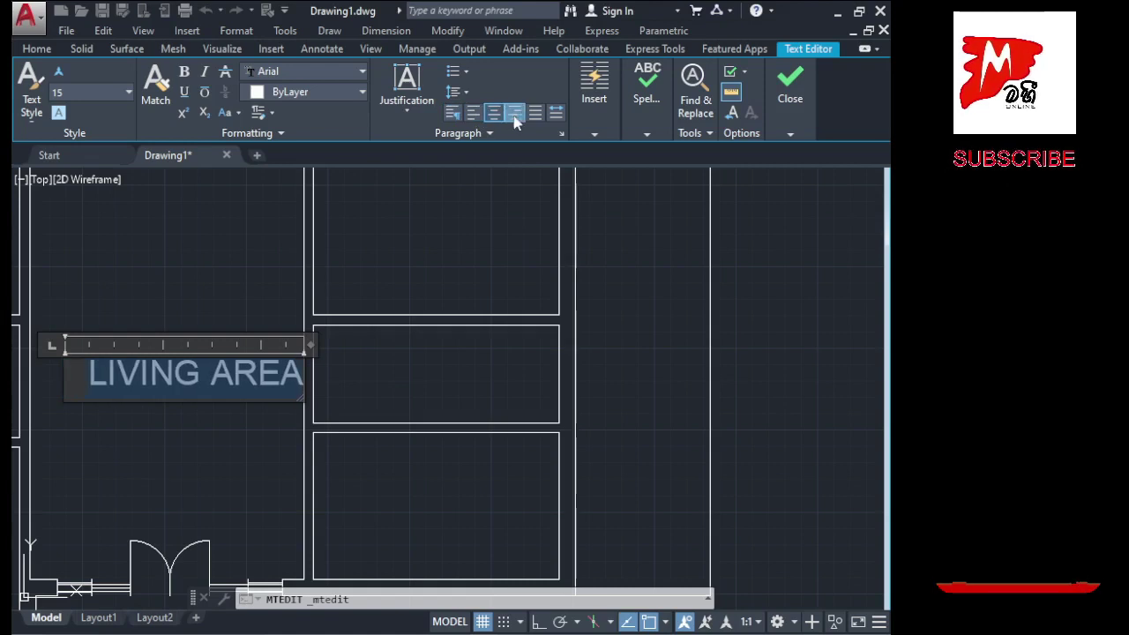
pyautogui.click(535, 114)
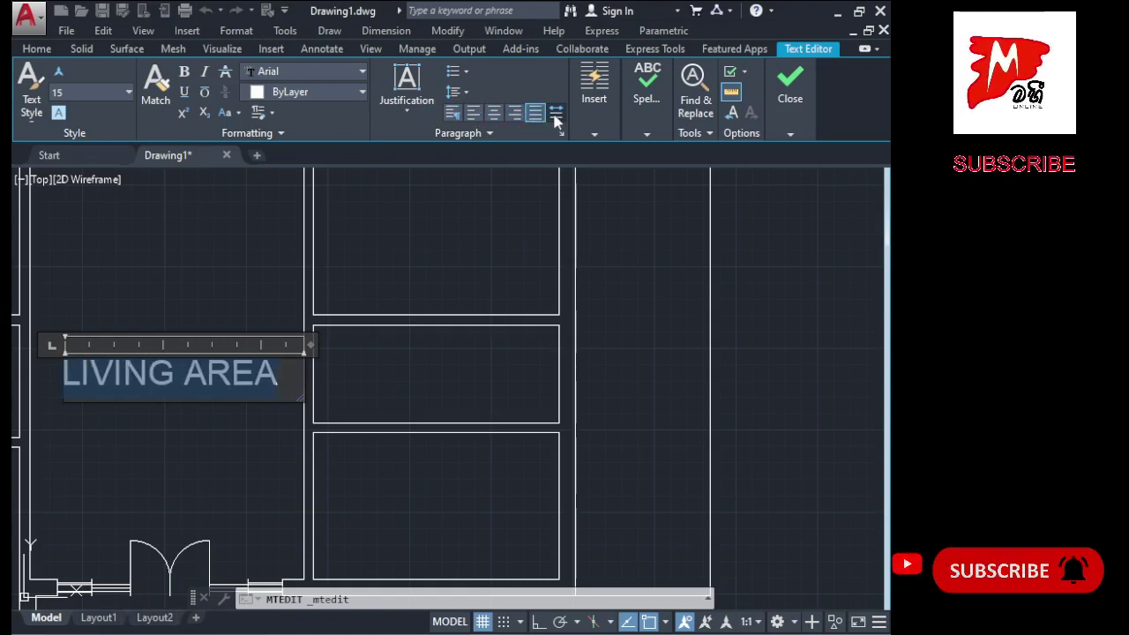
pyautogui.click(556, 115)
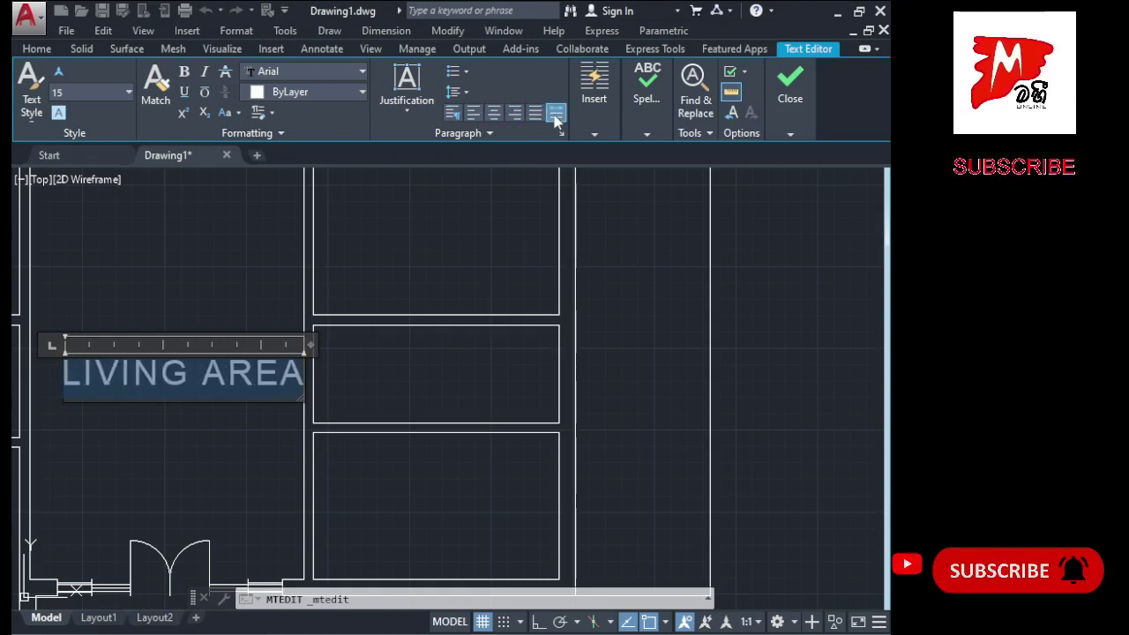
pyautogui.click(474, 112)
# Paste a copy of the LIVING AREA label into the upper-right room and retype it as 'BED ROOM 1'
pyautogui.click(268, 405)
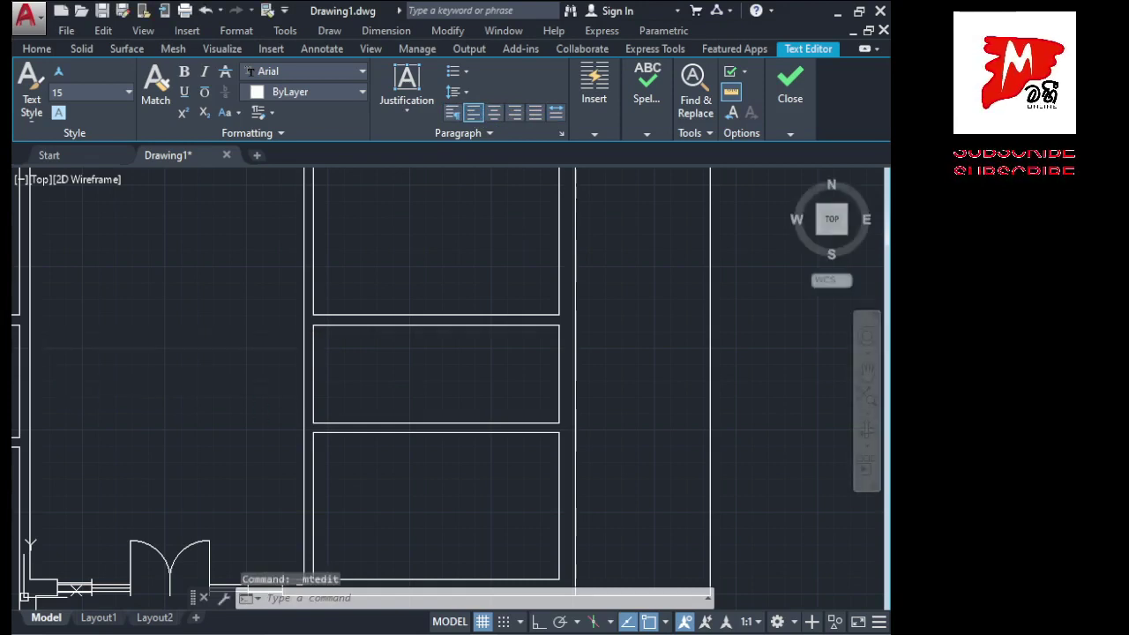
pyautogui.scroll(-4, 285, 414)
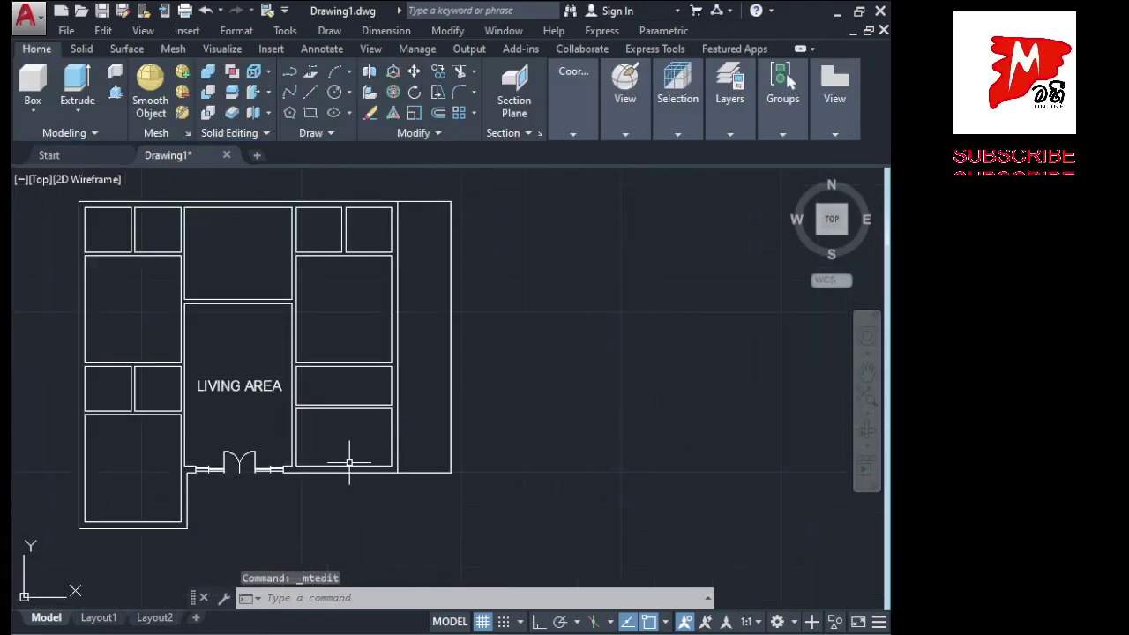
pyautogui.scroll(-2, 347, 461)
pyautogui.scroll(2, 201, 433)
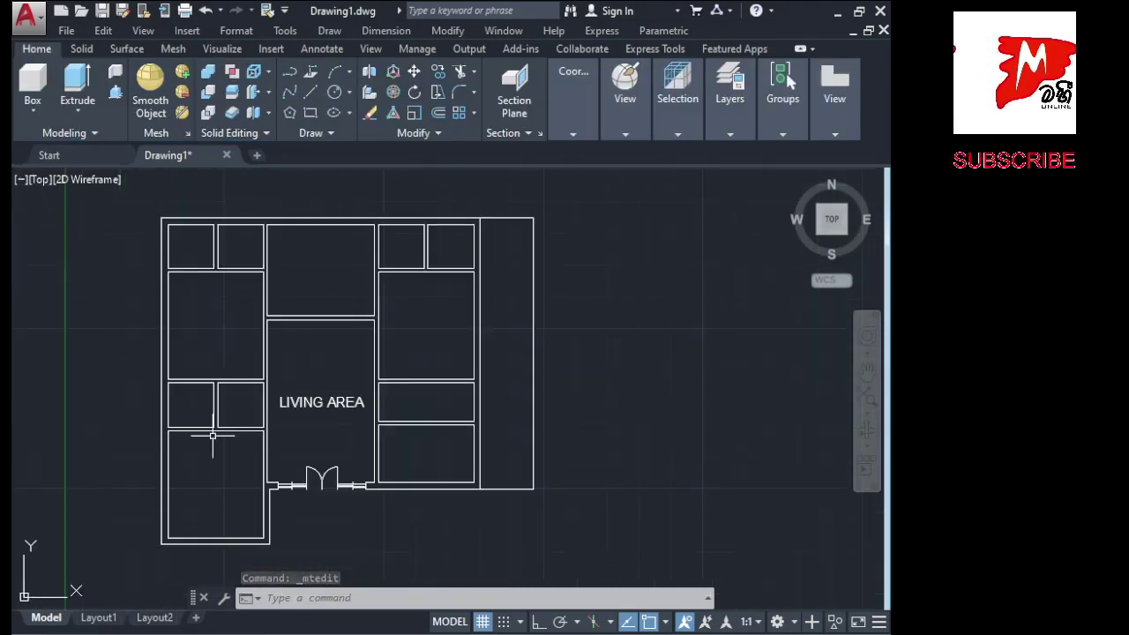
pyautogui.click(293, 401)
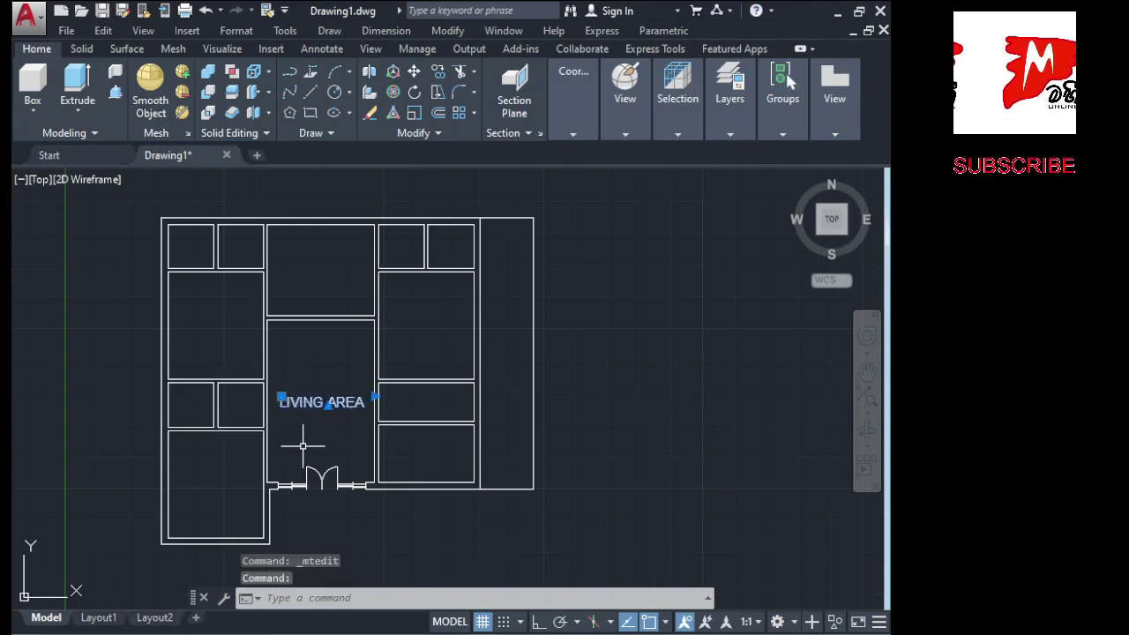
pyautogui.hotkey('ctrl', 'c')
pyautogui.hotkey('ctrl', 'v')
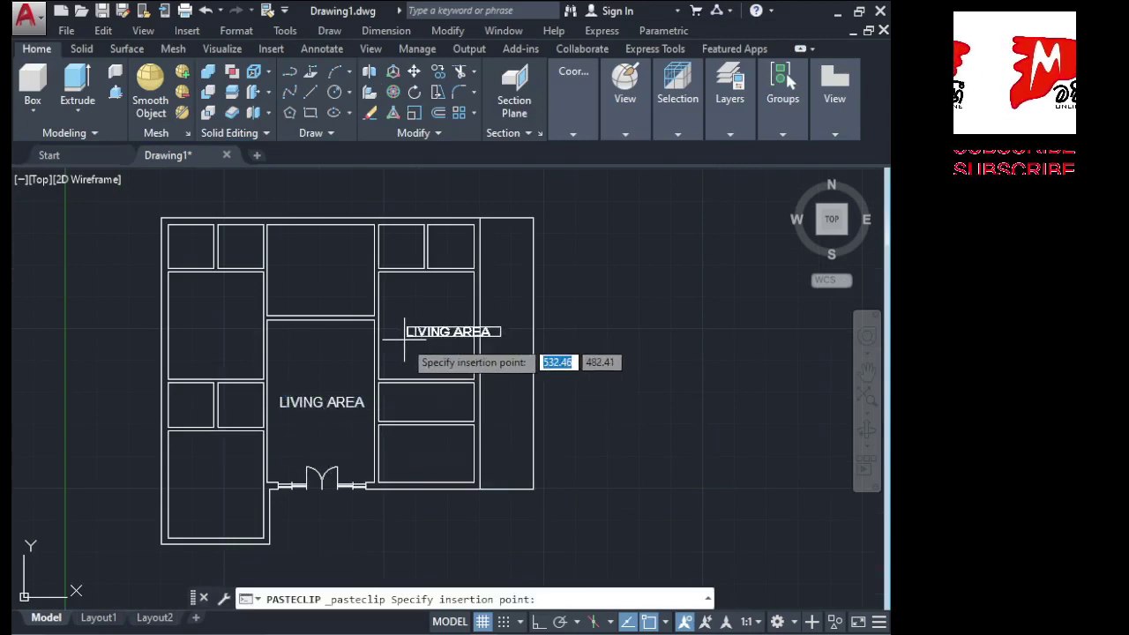
pyautogui.click(378, 335)
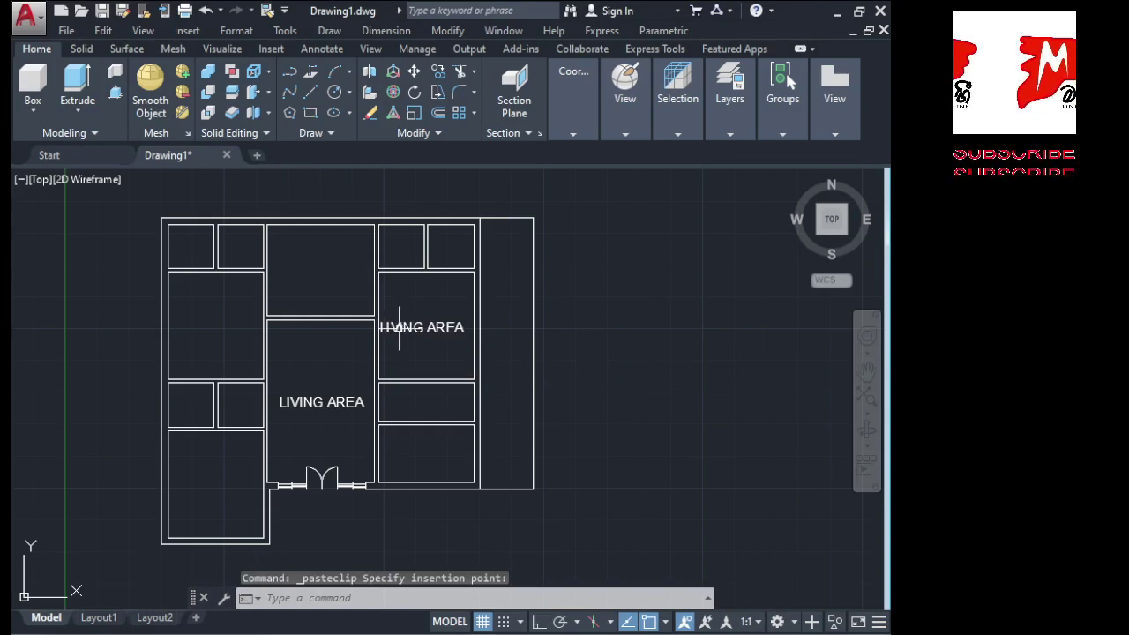
pyautogui.doubleClick(459, 328)
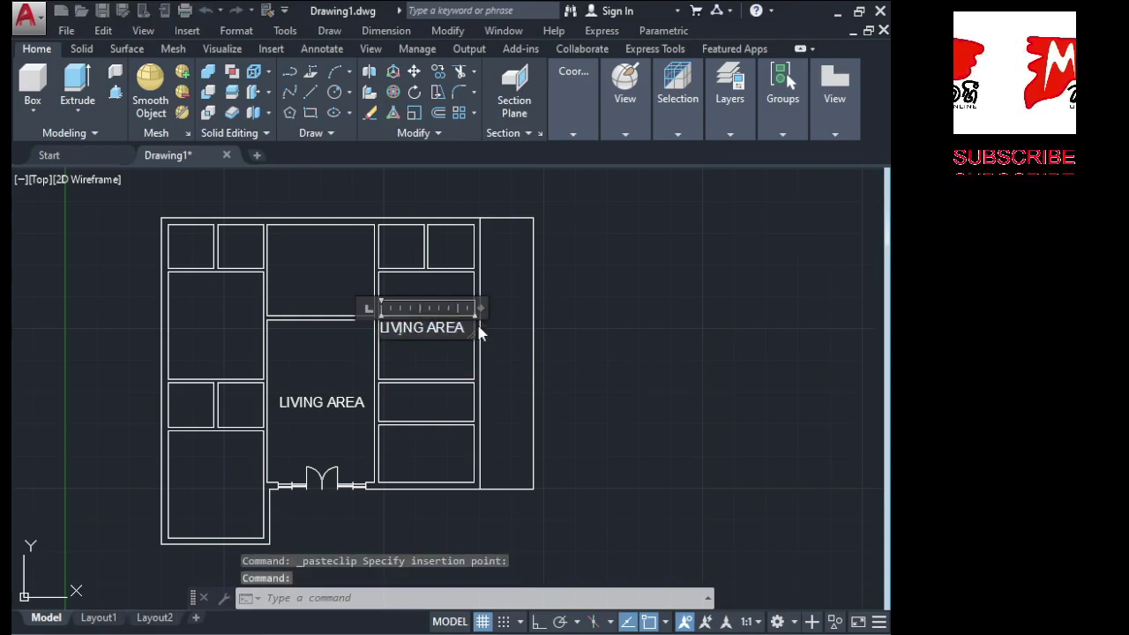
pyautogui.moveTo(468, 327); pyautogui.dragTo(378, 328)
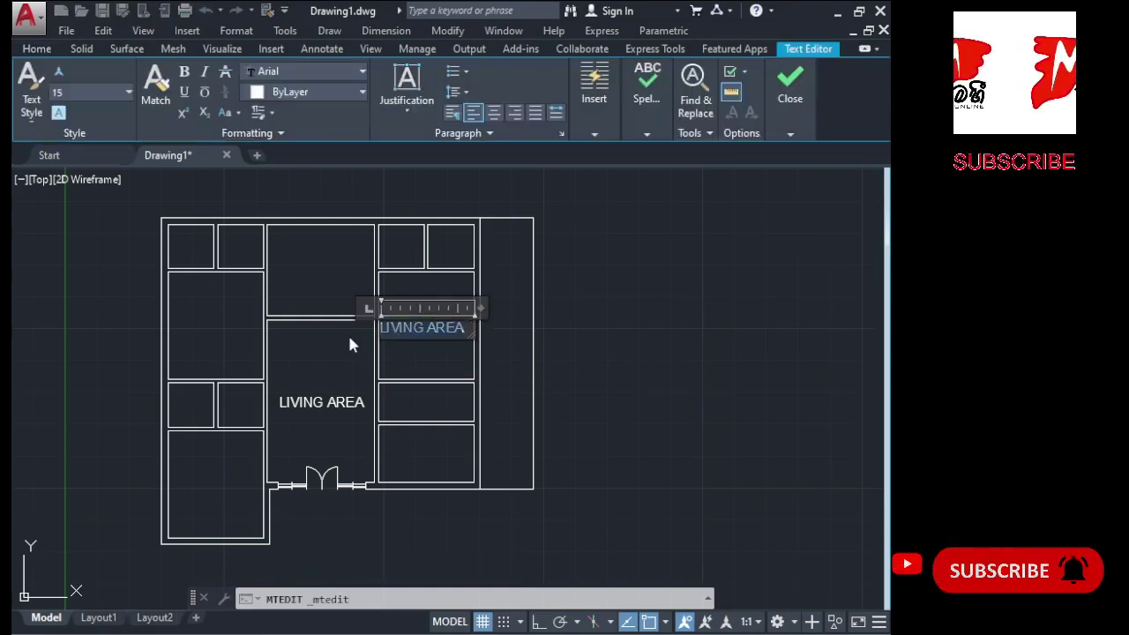
pyautogui.write('BED ROO')
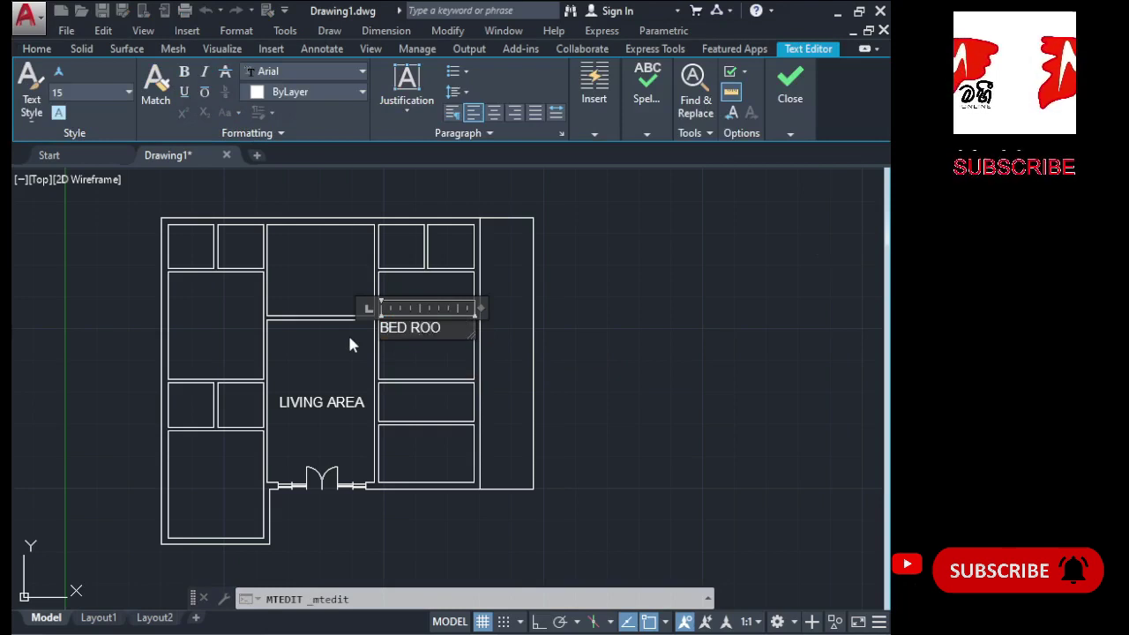
pyautogui.write('M 1')
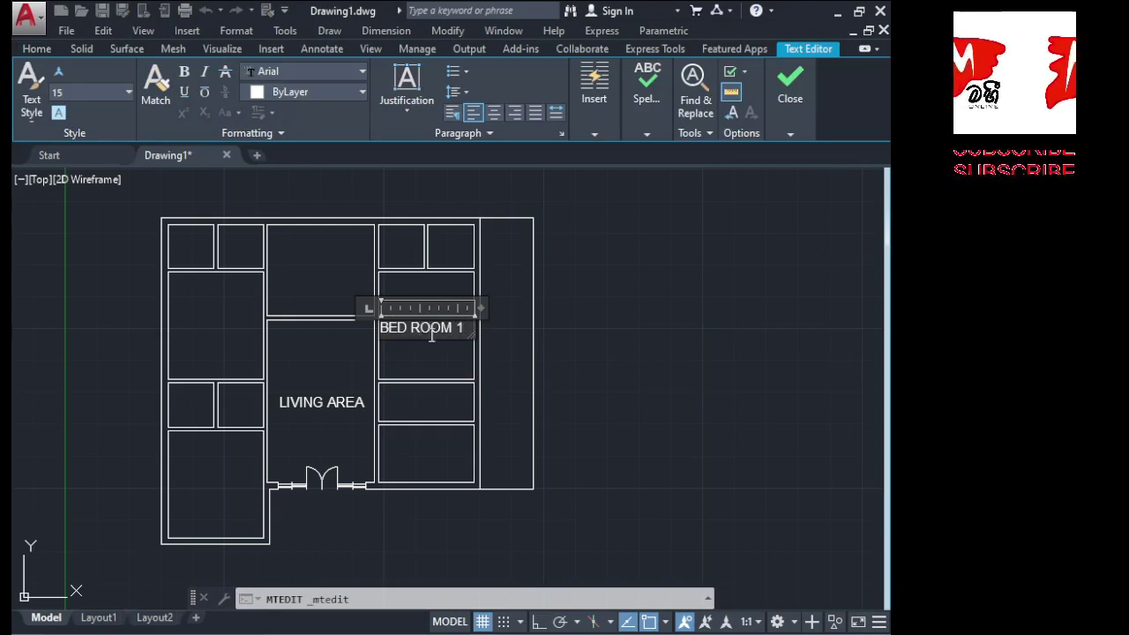
pyautogui.click(422, 351)
# Grip-move the BED ROOM 1 label to its final spot in that room
pyautogui.scroll(2, 413, 340)
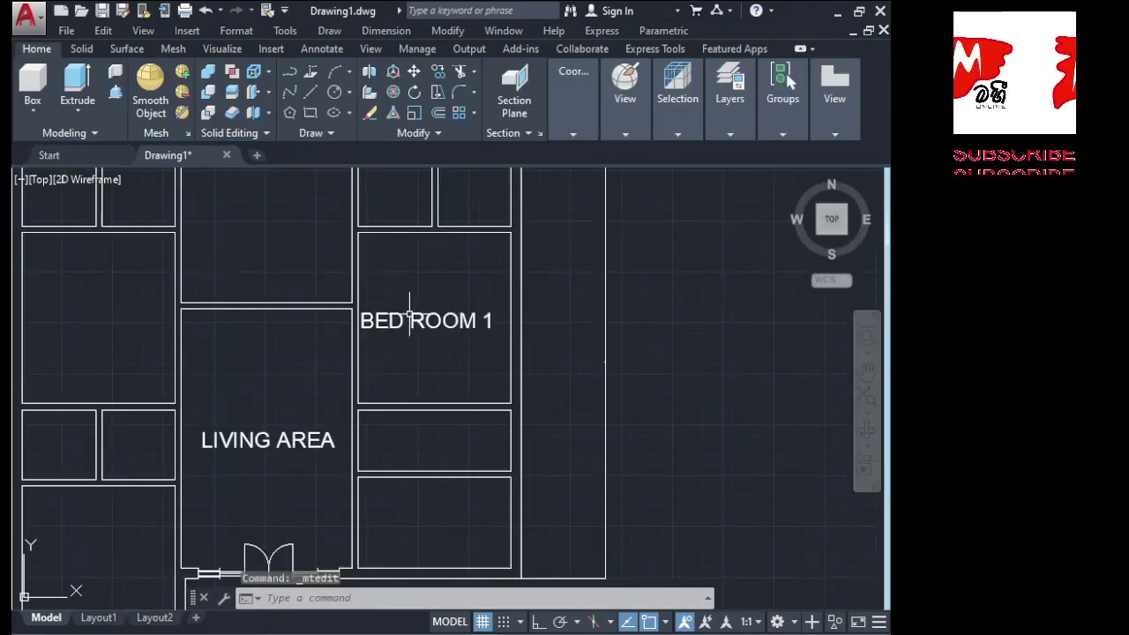
pyautogui.click(409, 314)
pyautogui.click(357, 312)
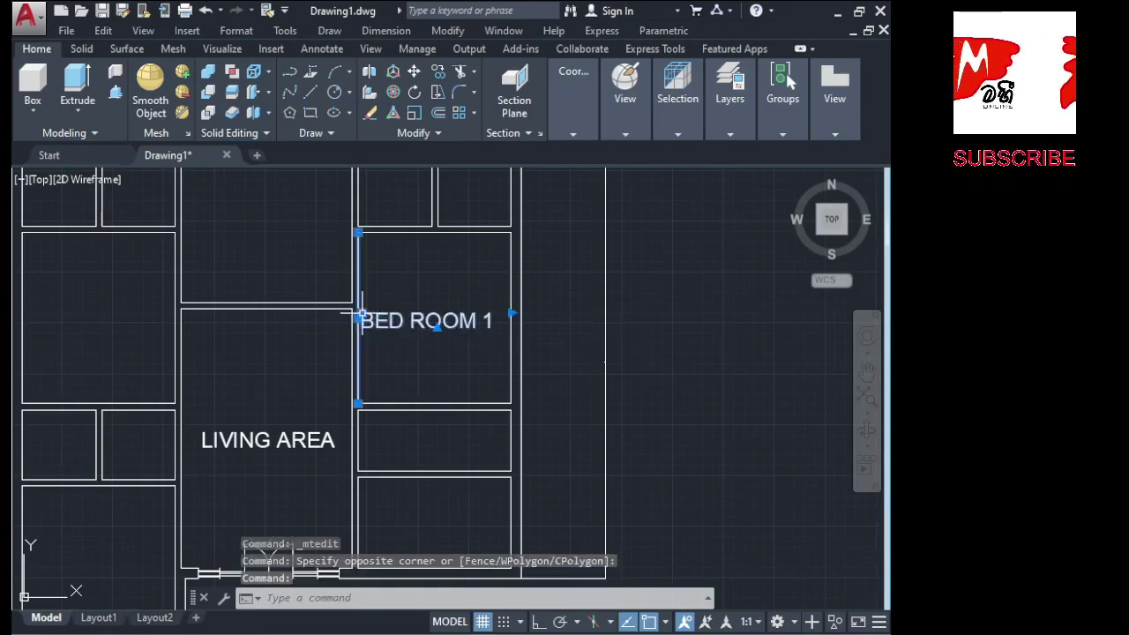
pyautogui.press('Escape')
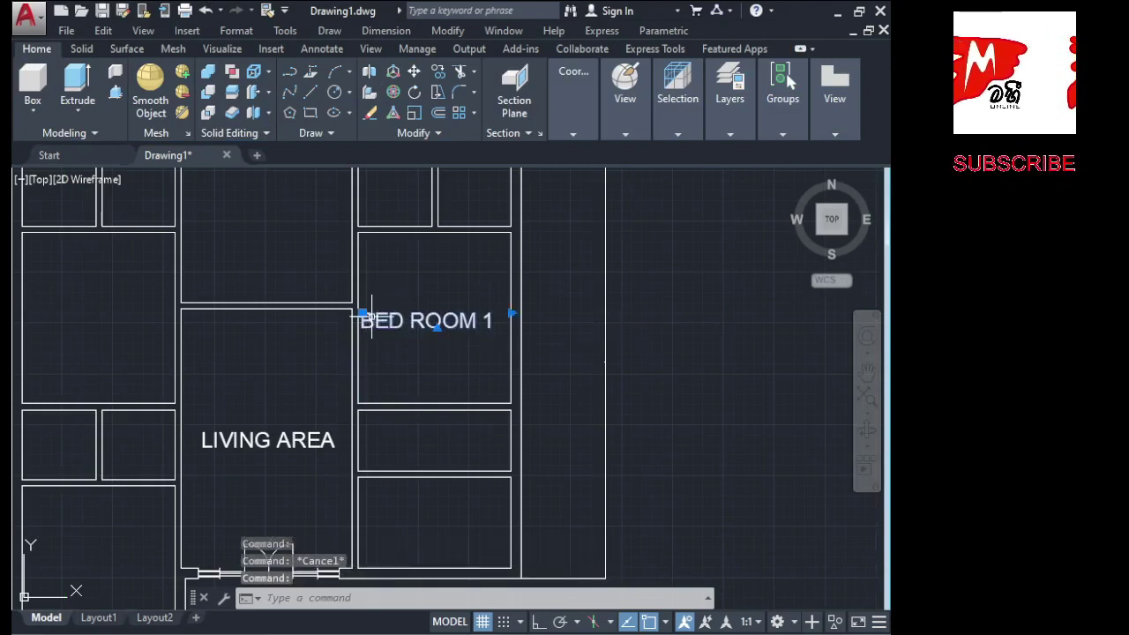
pyautogui.click(361, 313)
pyautogui.scroll(4, 375, 314)
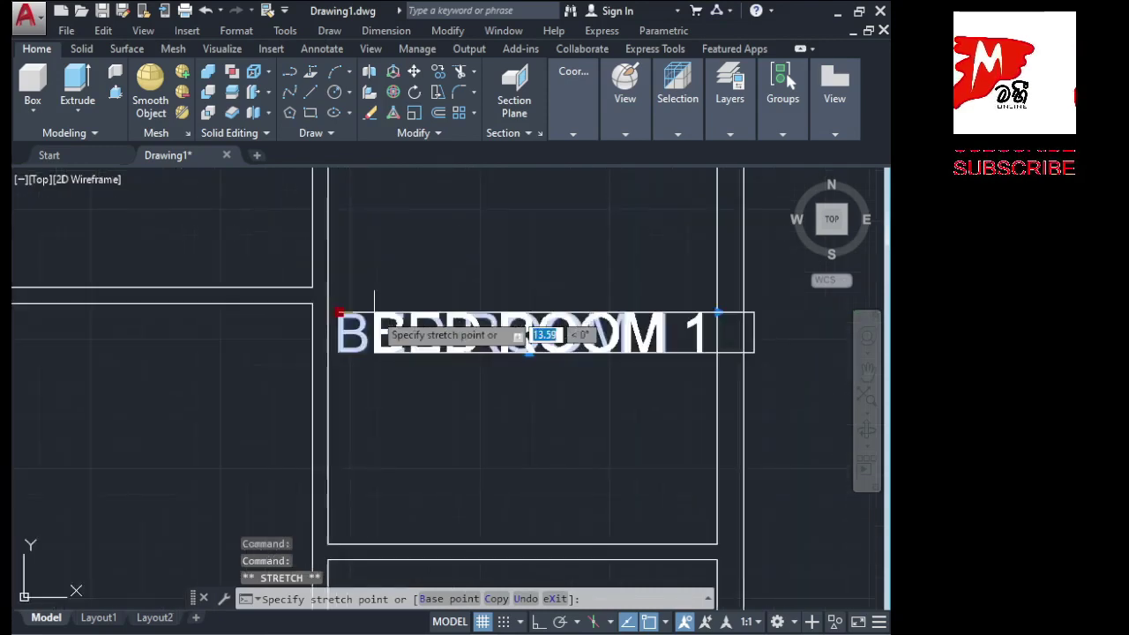
pyautogui.click(333, 308)
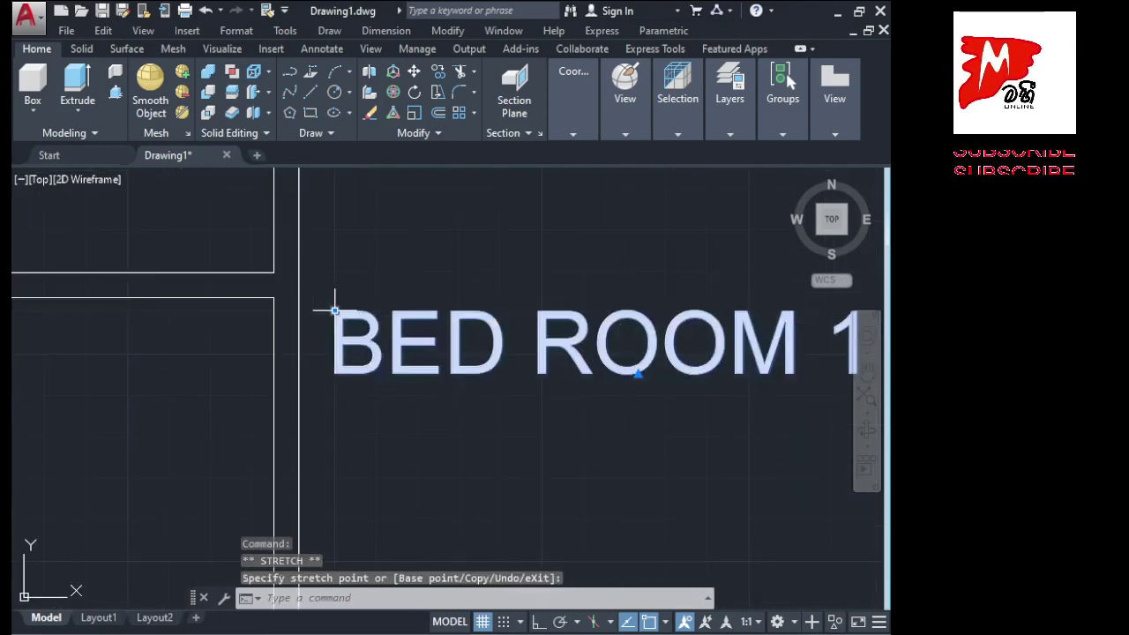
pyautogui.scroll(-4, 300, 351)
pyautogui.press('Escape')
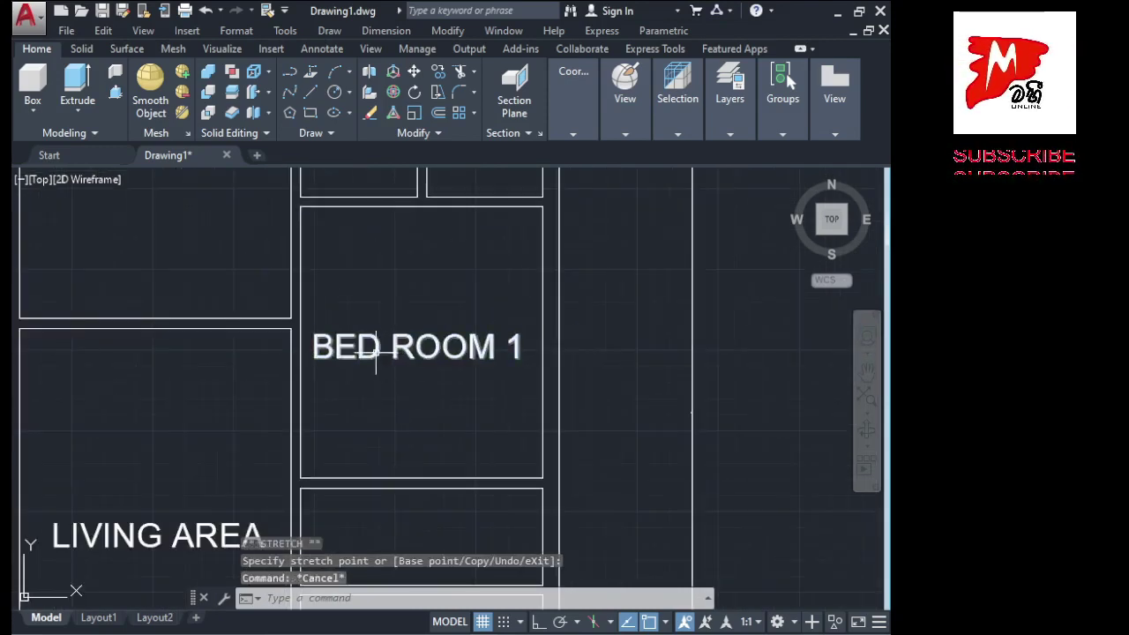
pyautogui.scroll(-4, 434, 353)
# Paste two copies of the BED ROOM 1 label into the lower-left and upper-left rooms
pyautogui.hotkey('ctrl', 'c')
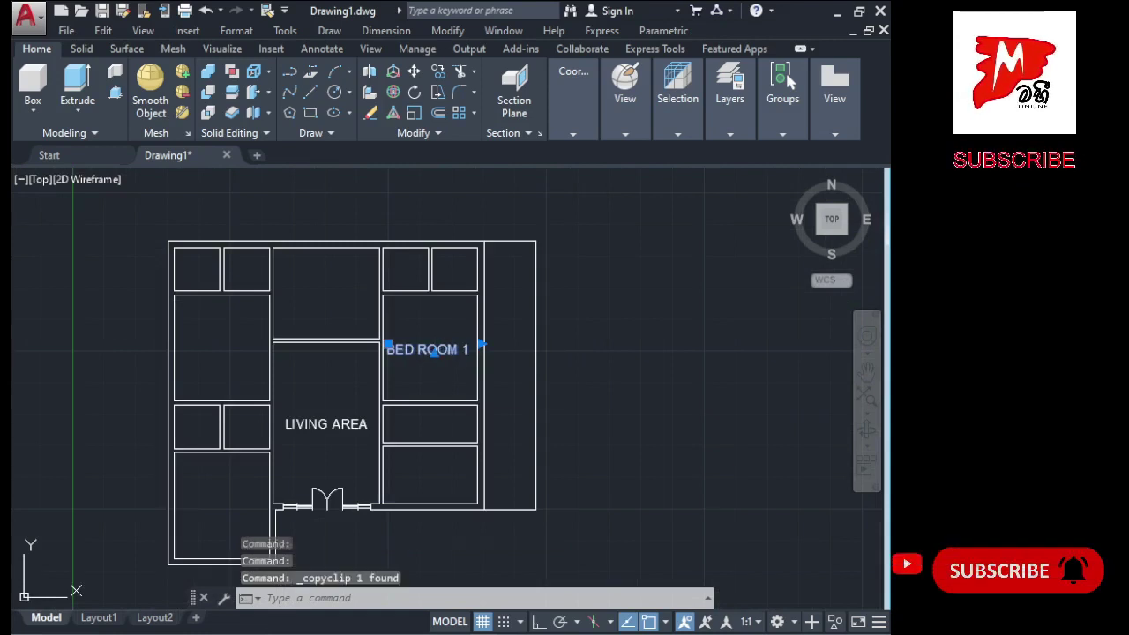
pyautogui.hotkey('ctrl', 'v')
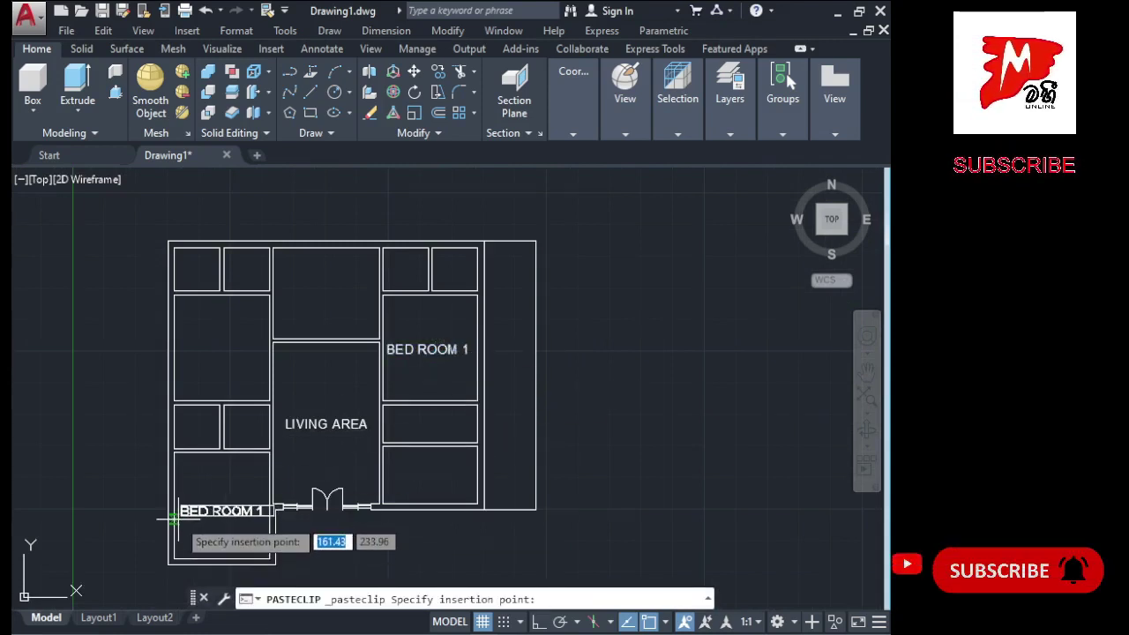
pyautogui.click(169, 517)
pyautogui.hotkey('ctrl', 'v')
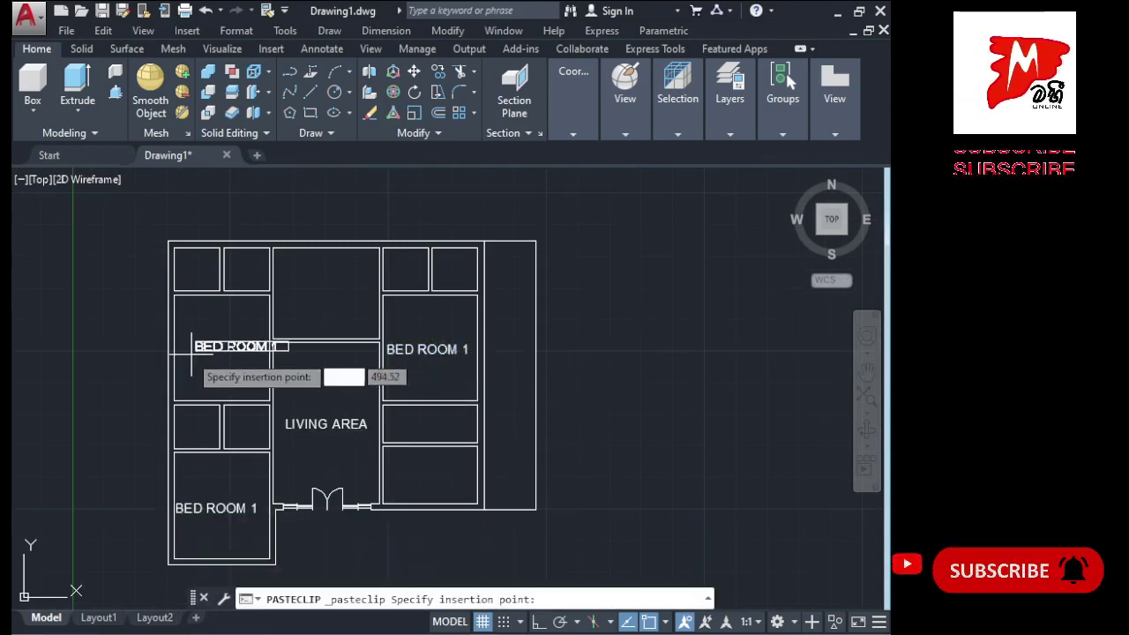
pyautogui.click(176, 351)
# Grip-move the upper-left copy to a better position in its room
pyautogui.scroll(2, 191, 349)
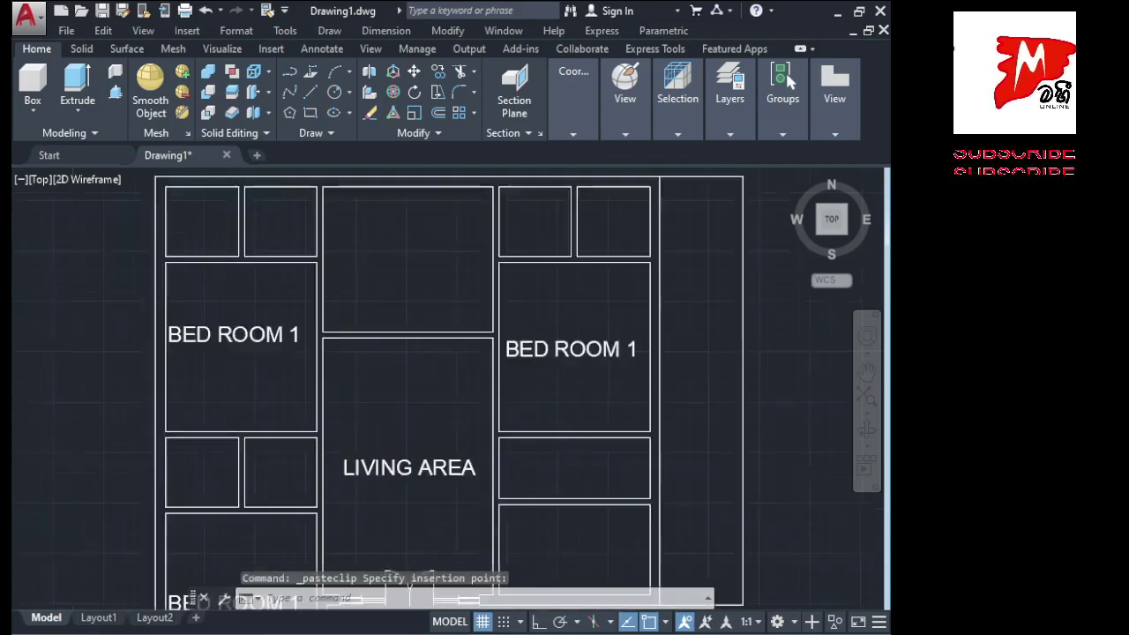
pyautogui.scroll(2, 189, 345)
pyautogui.click(181, 342)
pyautogui.scroll(1, 180, 342)
pyautogui.scroll(2, 176, 339)
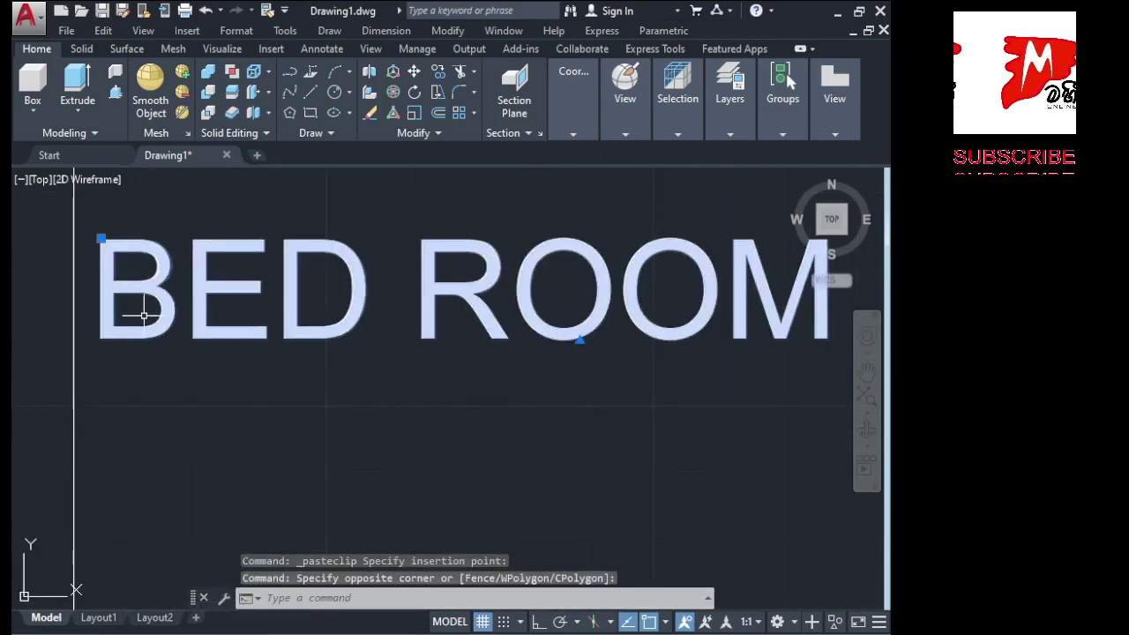
pyautogui.click(102, 236)
pyautogui.click(102, 238)
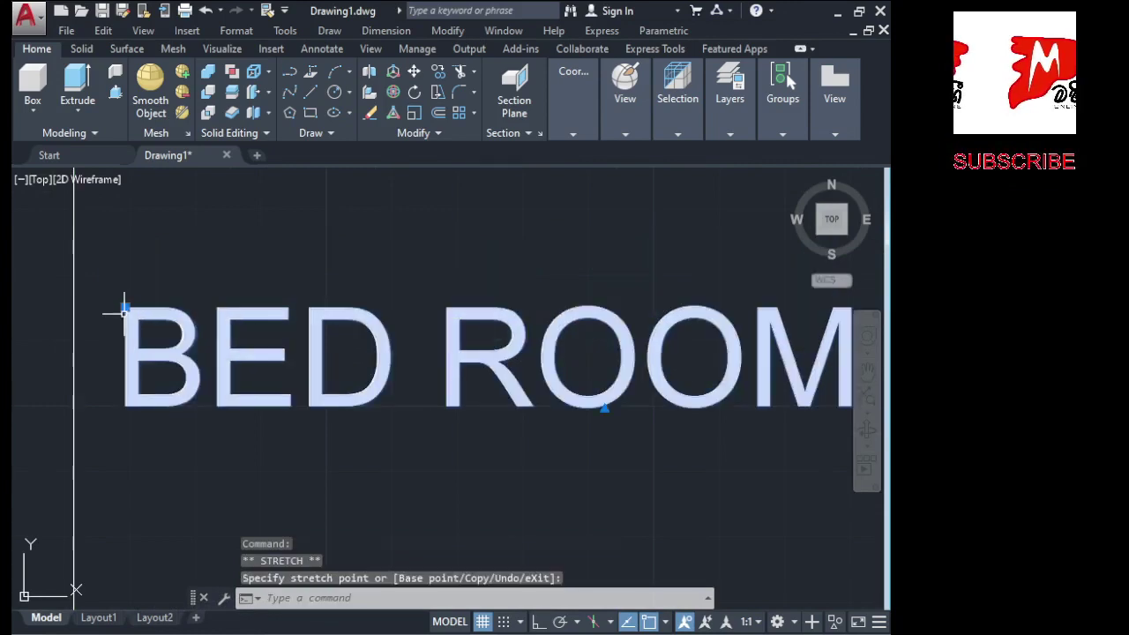
pyautogui.scroll(-5, 123, 311)
pyautogui.click(322, 358)
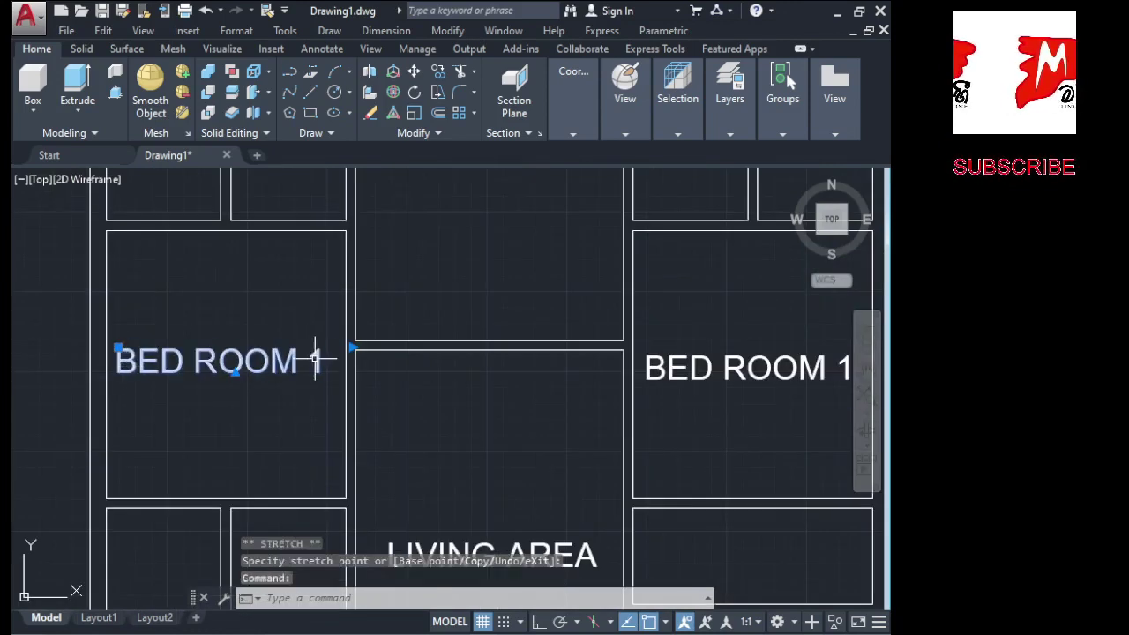
# Renumber the upper-left label to BED ROOM 2 and the lower-left to BED ROOM 3
pyautogui.doubleClick(322, 357)
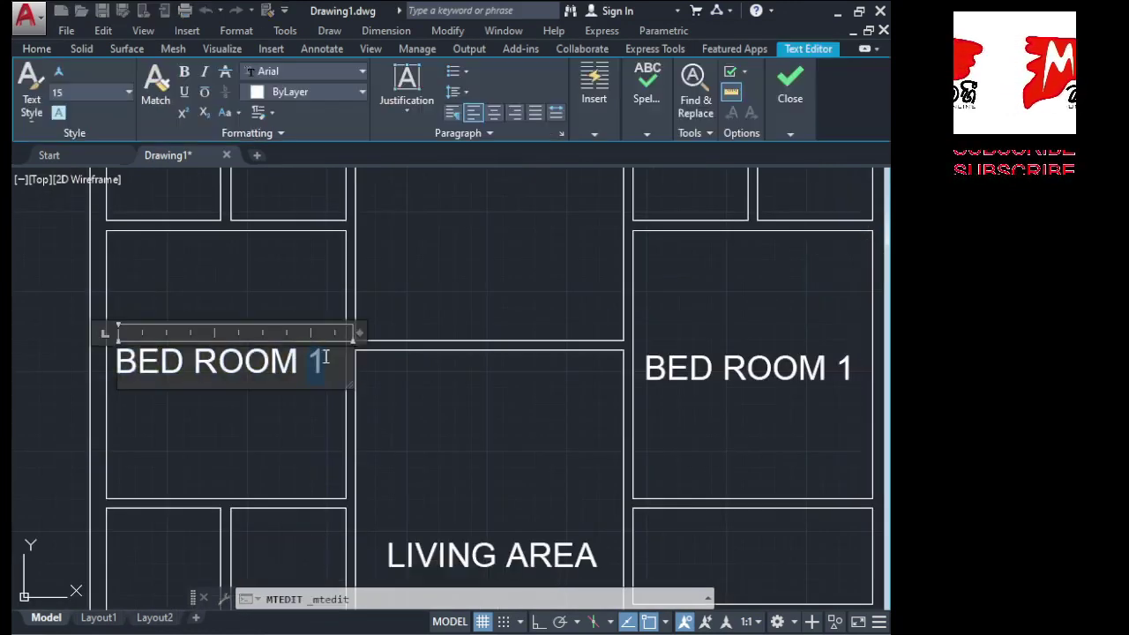
pyautogui.write('2')
pyautogui.scroll(-5, 309, 391)
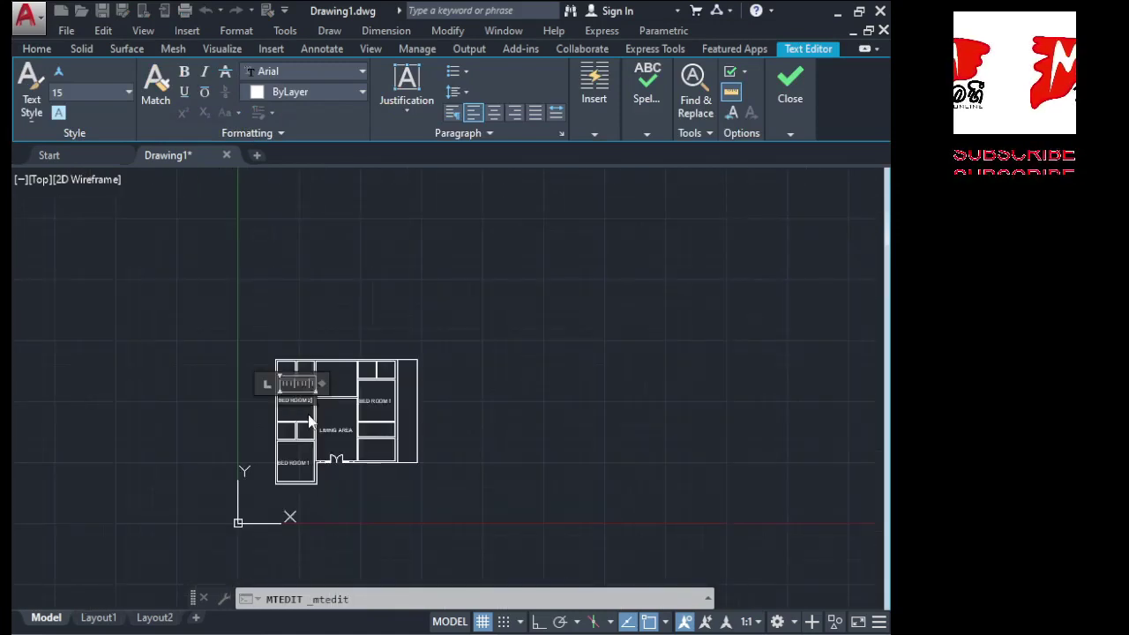
pyautogui.scroll(8, 307, 461)
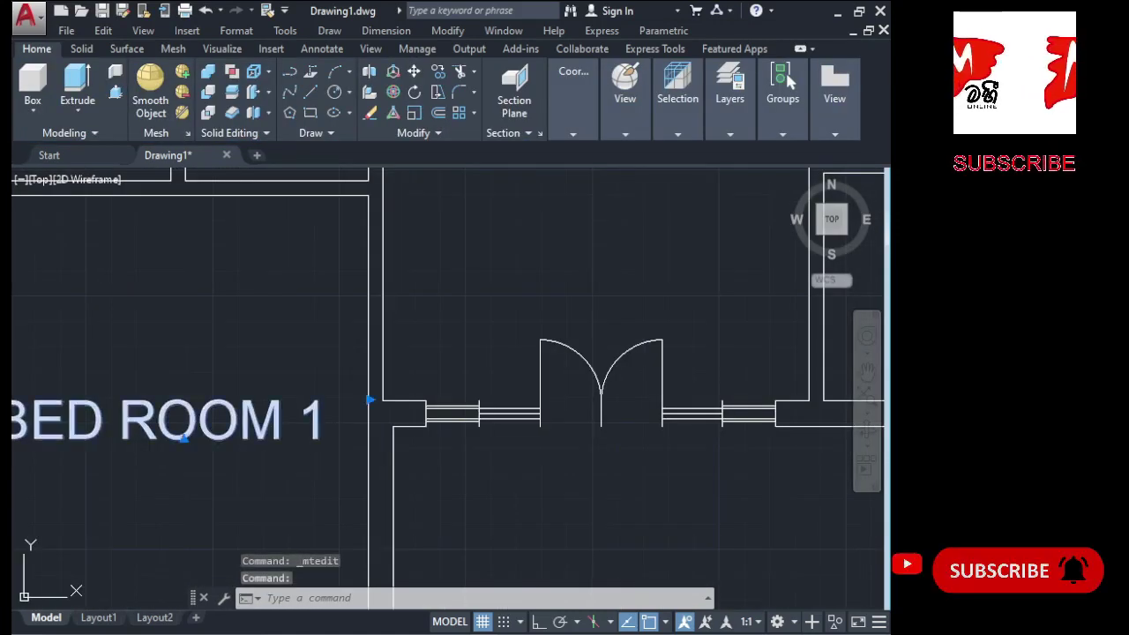
pyautogui.doubleClick(314, 419)
pyautogui.write('3')
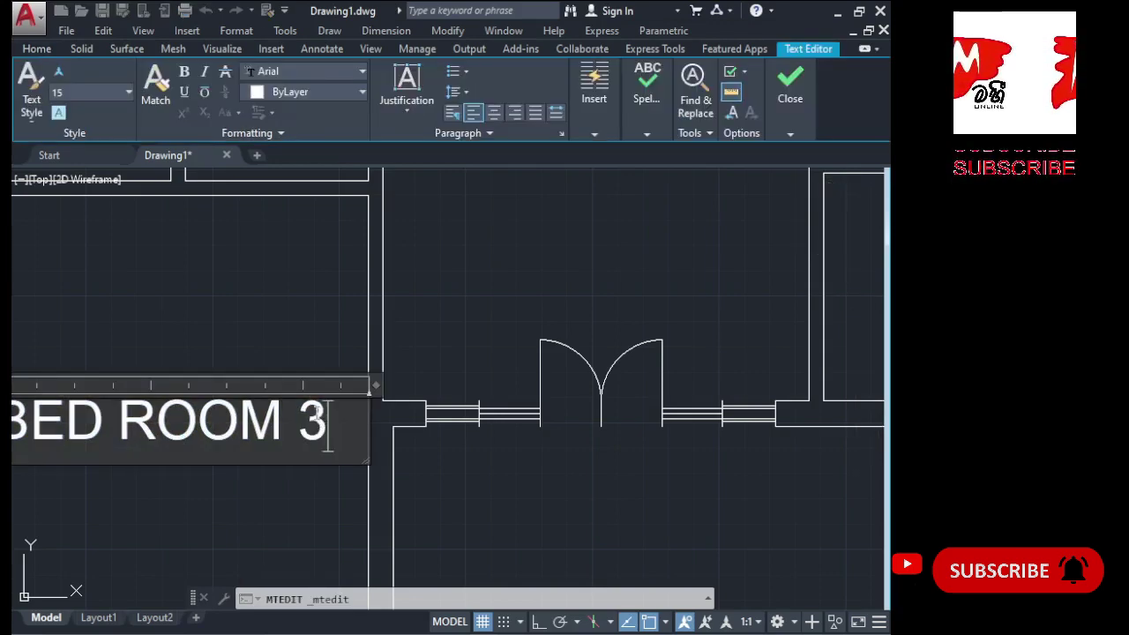
pyautogui.click(326, 491)
pyautogui.scroll(-8, 323, 459)
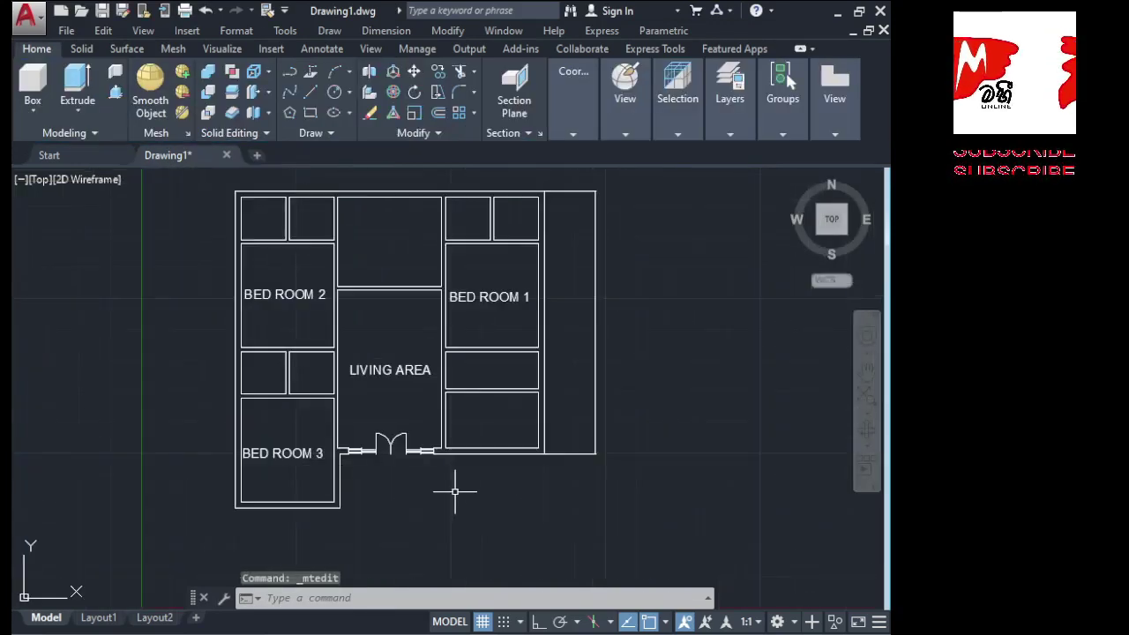
pyautogui.moveTo(454, 491); pyautogui.dragTo(383, 524, button='middle')
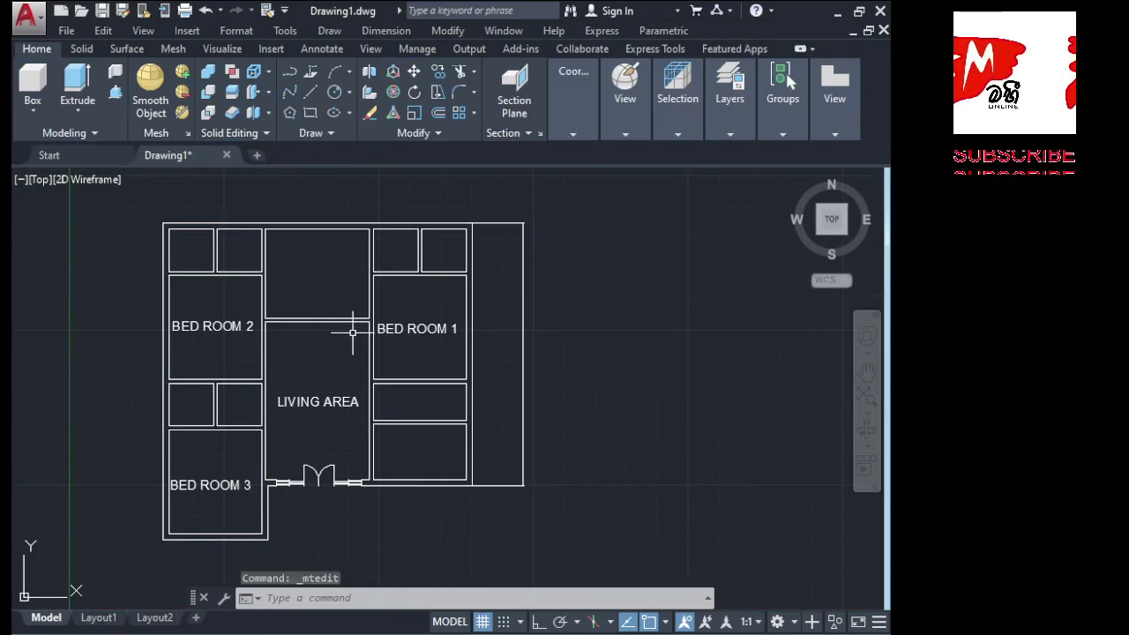
pyautogui.scroll(-2, 304, 401)
pyautogui.scroll(2, 313, 406)
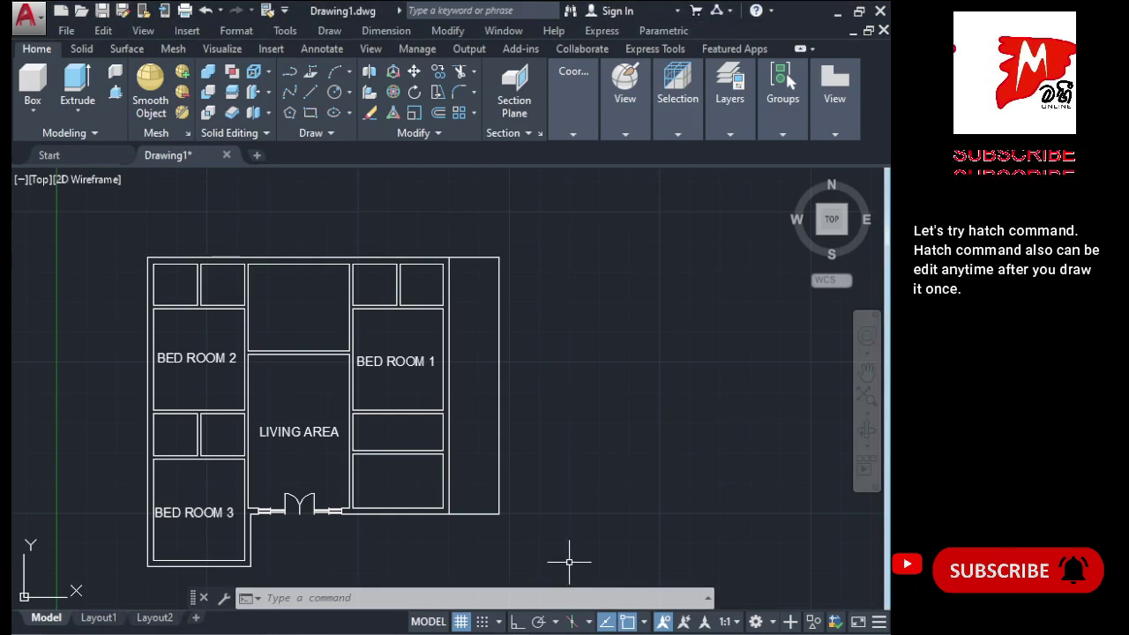
pyautogui.scroll(-4, 161, 377)
pyautogui.scroll(4, 161, 378)
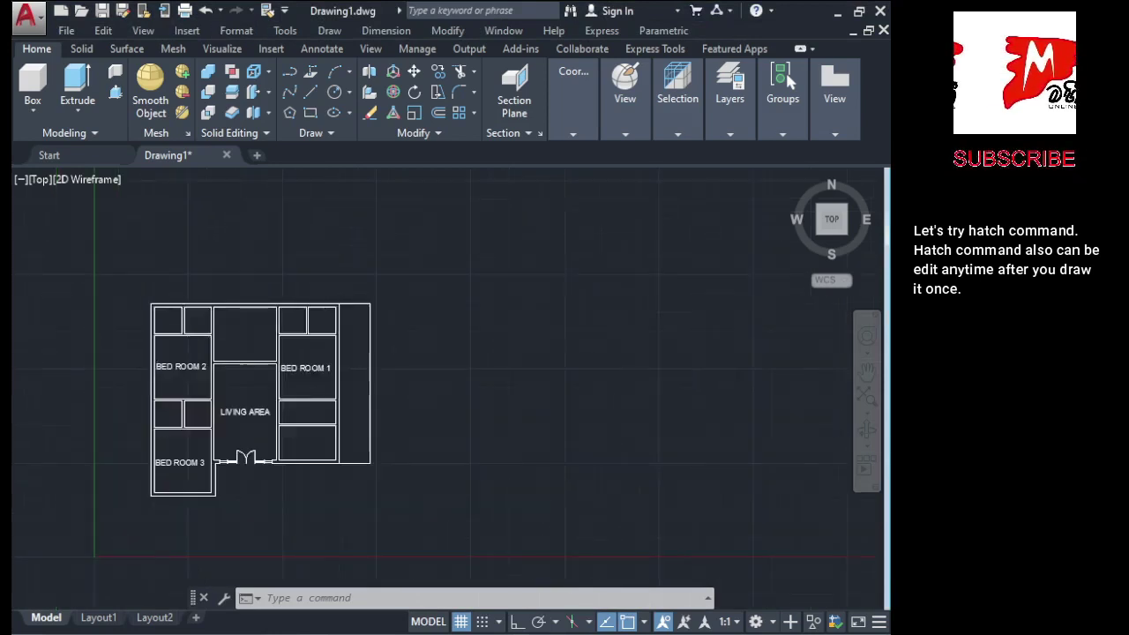
# Start the HATCH command from the Draw menu and command line, ready for an internal point
pyautogui.click(362, 31)
pyautogui.moveTo(328, 31)
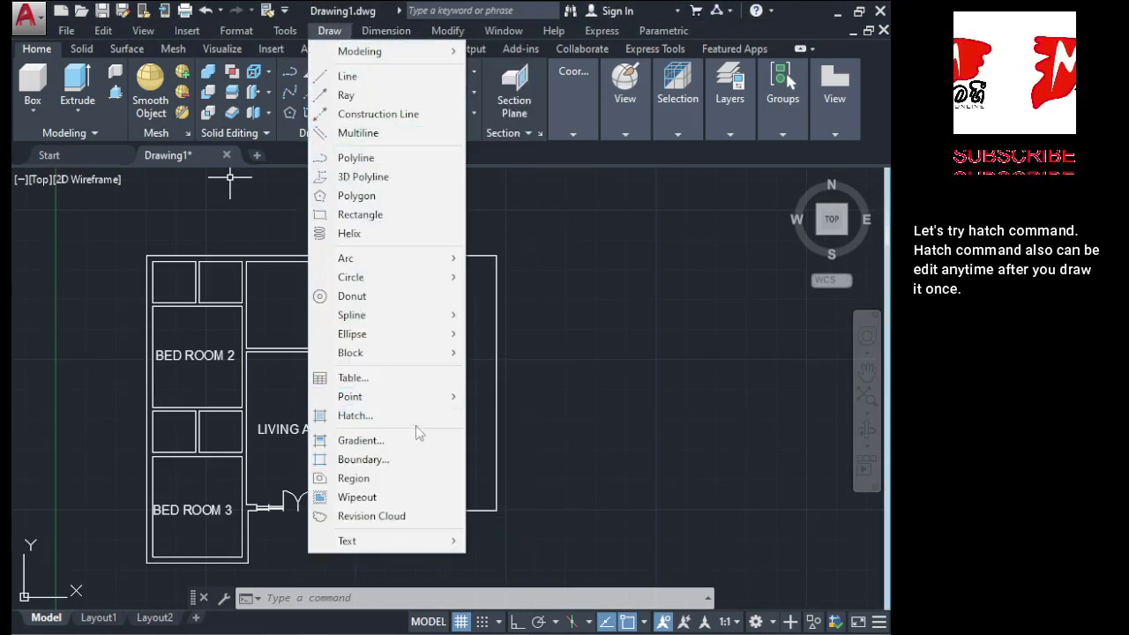
pyautogui.click(353, 416)
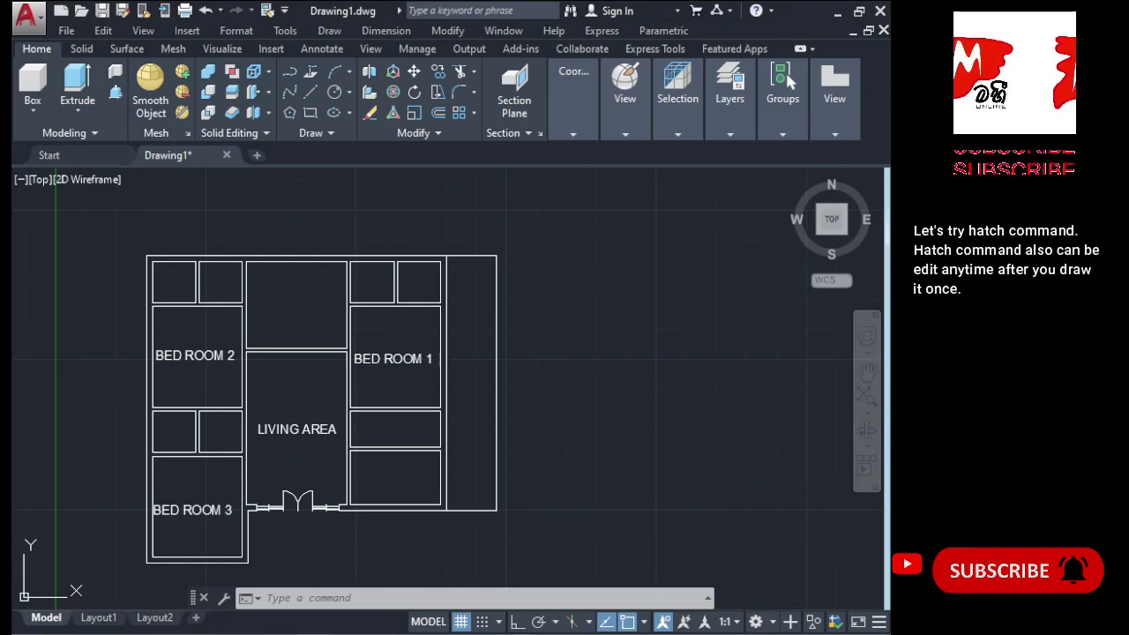
pyautogui.write('HATCH')
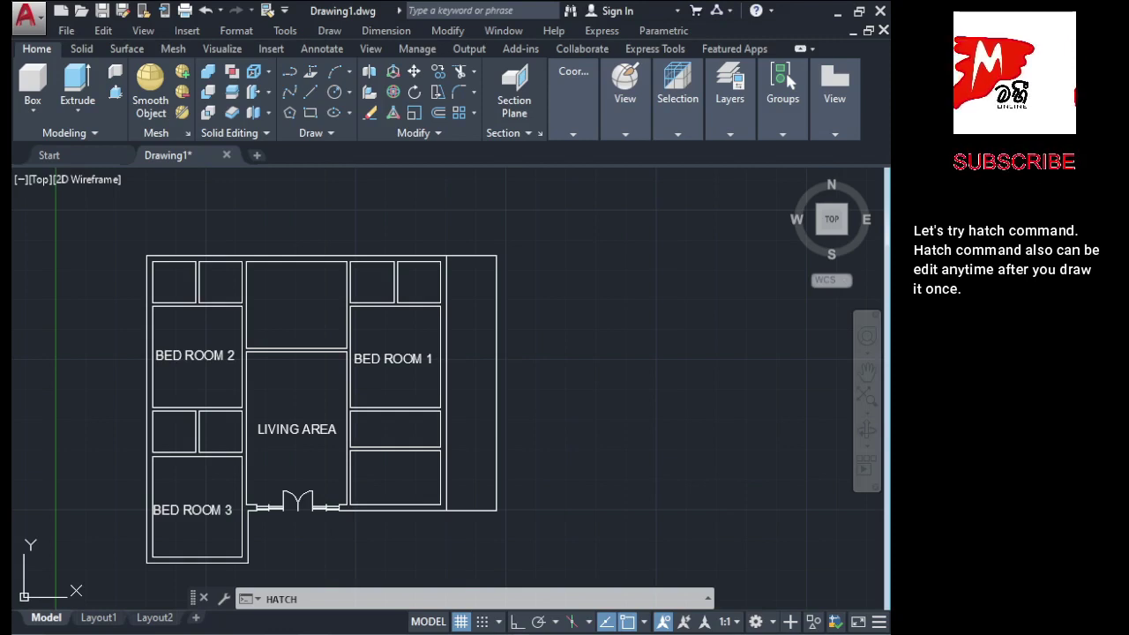
pyautogui.press('Return')
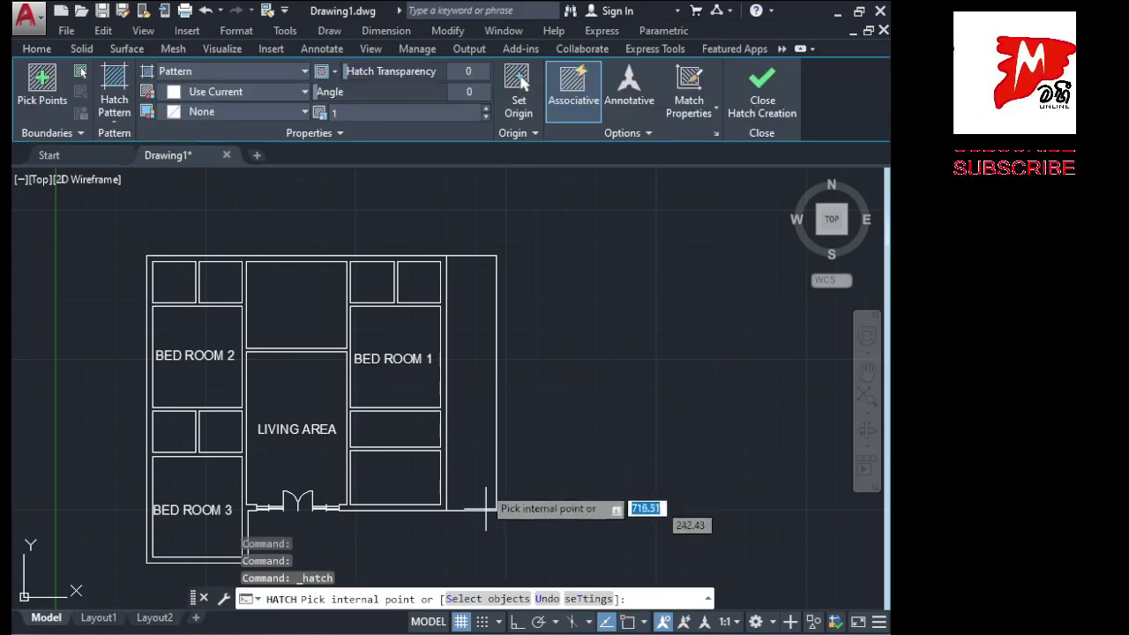
# Cancel the pending hatch near Bed Room 2 and type 'ha' to recall the HATCH suggestion
pyautogui.scroll(4, 169, 290)
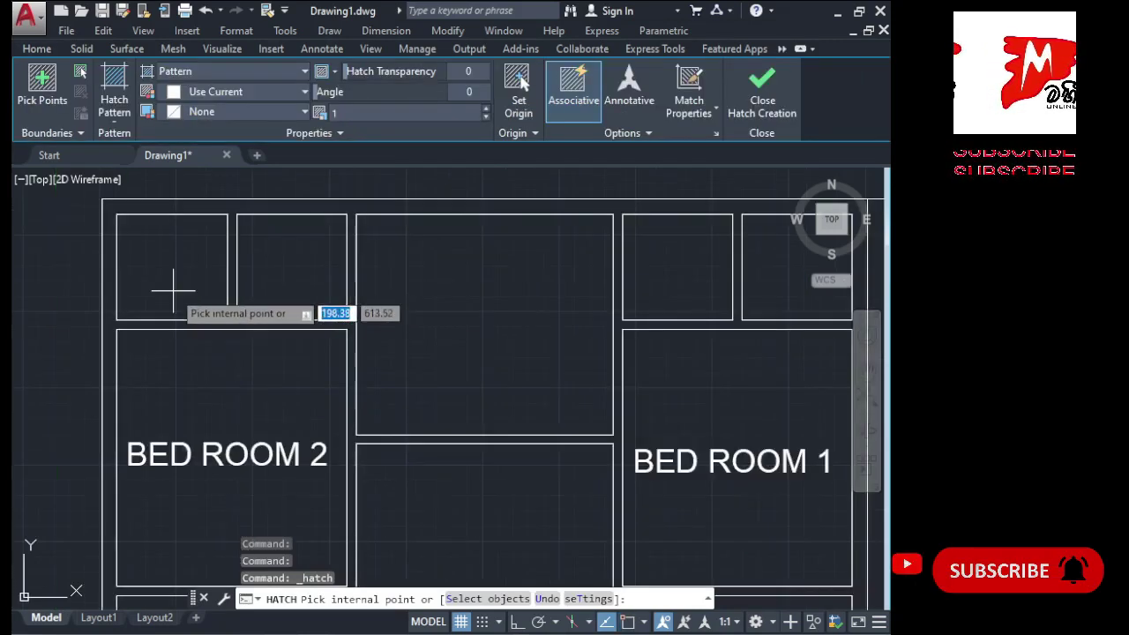
pyautogui.scroll(2, 168, 290)
pyautogui.scroll(-5, 295, 384)
pyautogui.scroll(7, 269, 353)
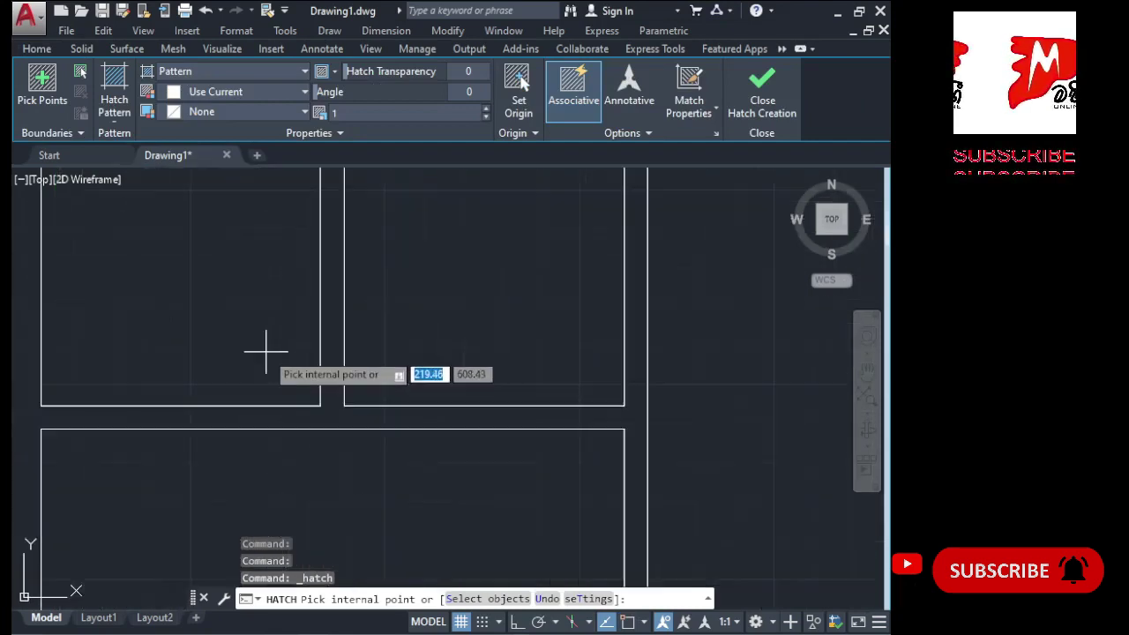
pyautogui.scroll(-2, 225, 335)
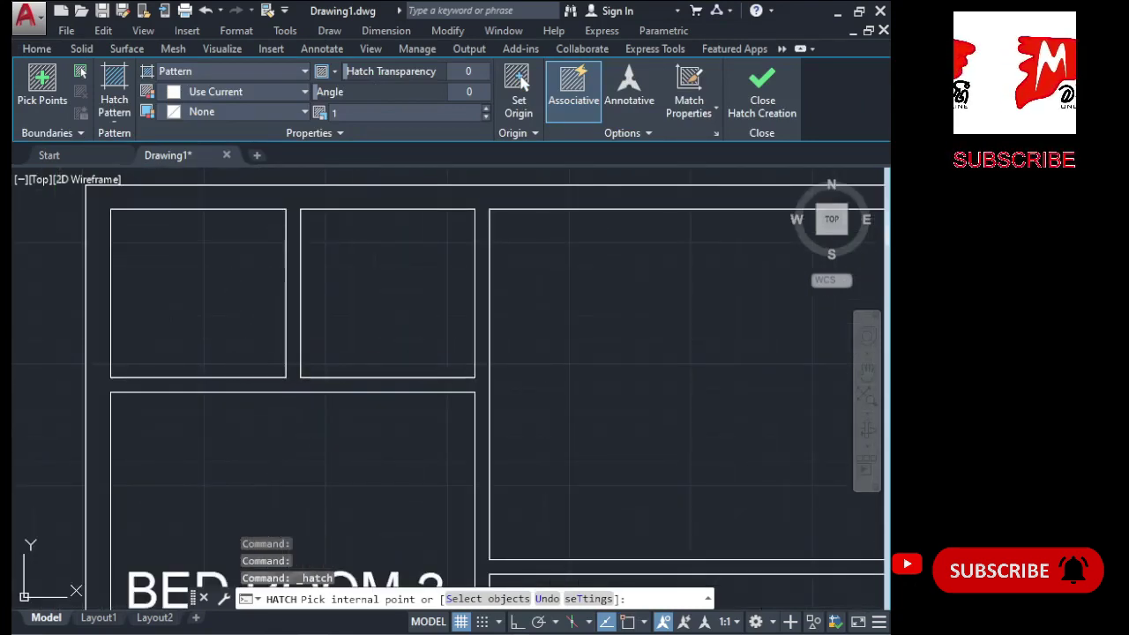
pyautogui.press('Escape')
pyautogui.scroll(-4, 216, 353)
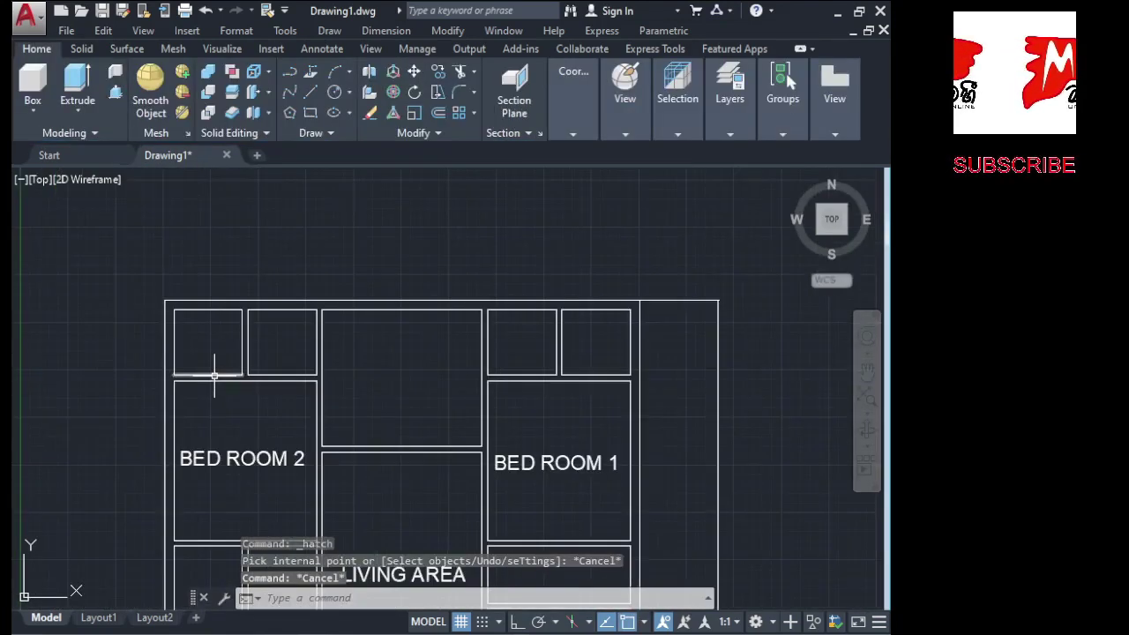
pyautogui.write('h')
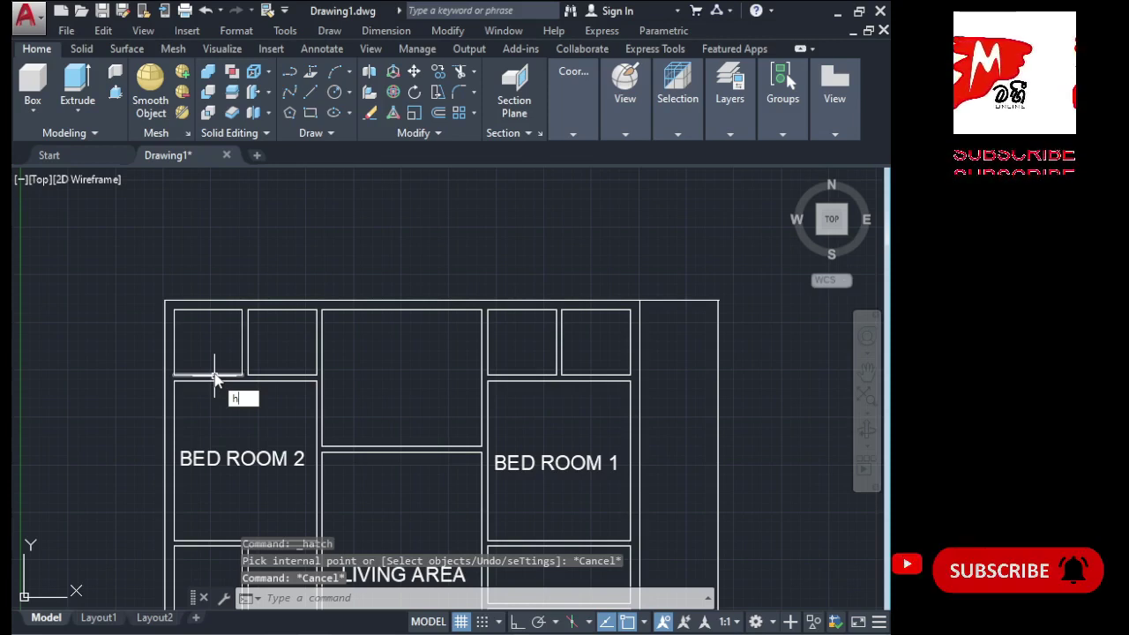
pyautogui.write('a')
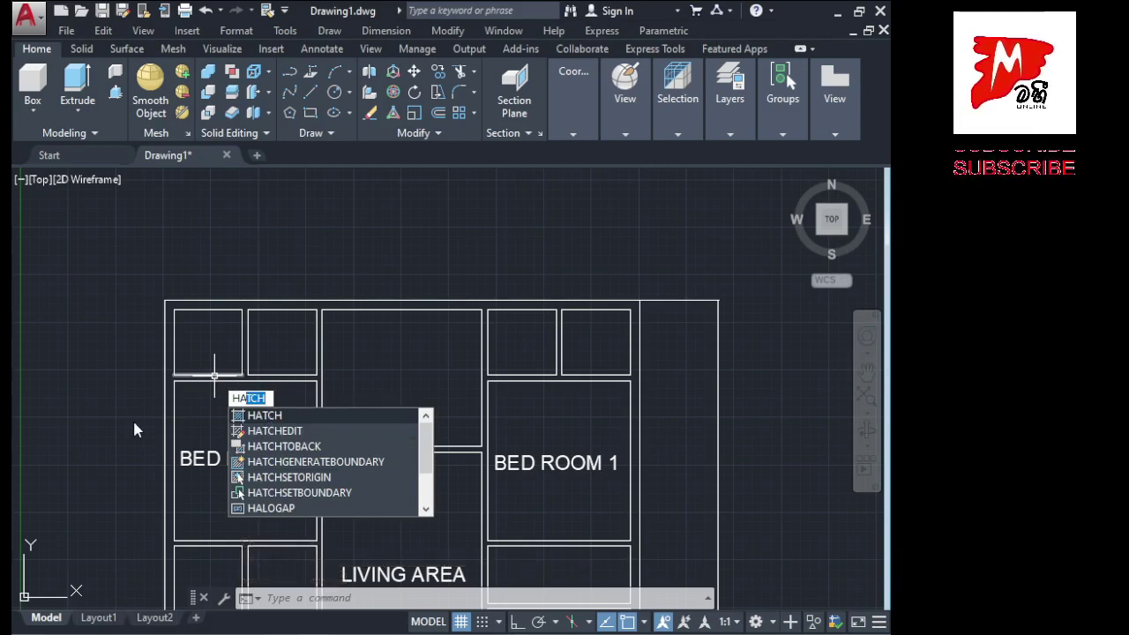
# Fill the small top-left room with a grid hatch, then restart HATCH
pyautogui.press('Return')
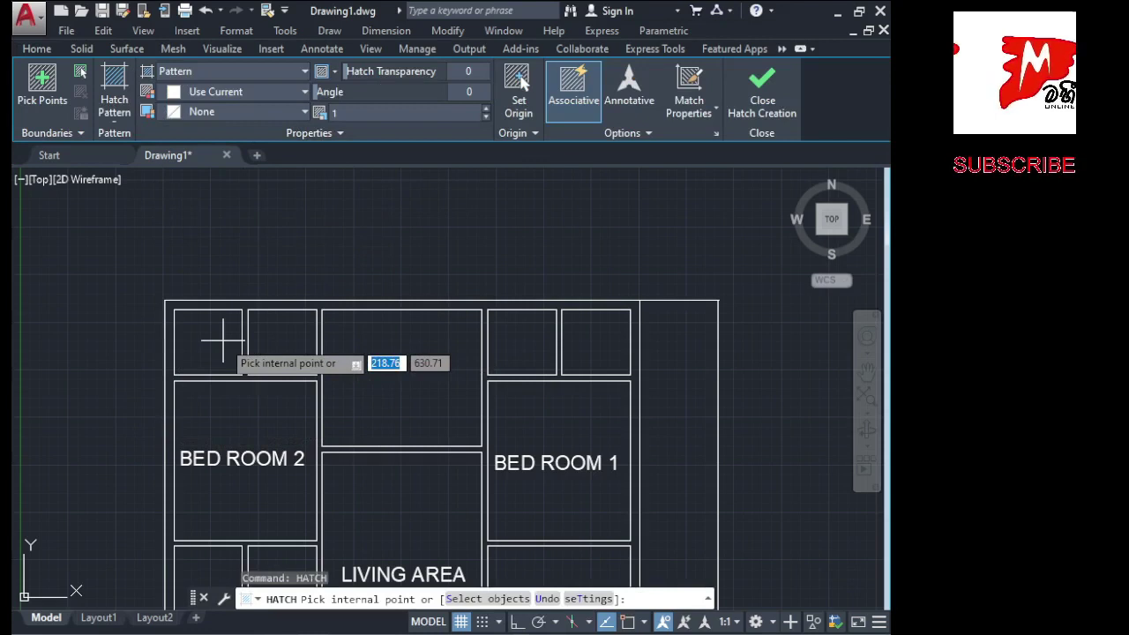
pyautogui.click(223, 340)
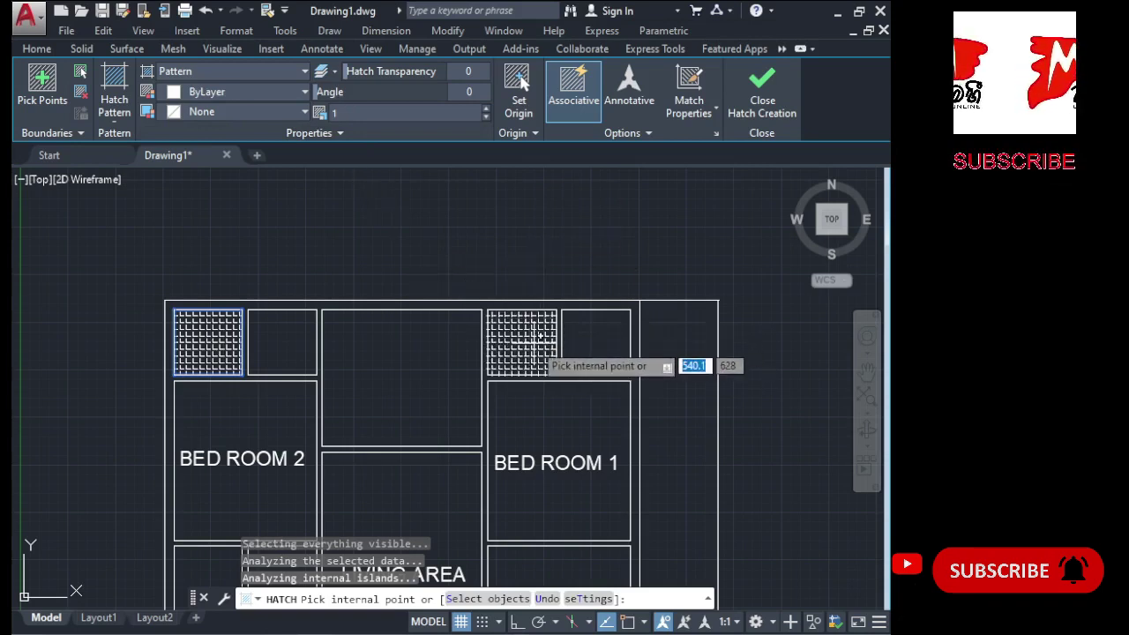
pyautogui.press('Return')
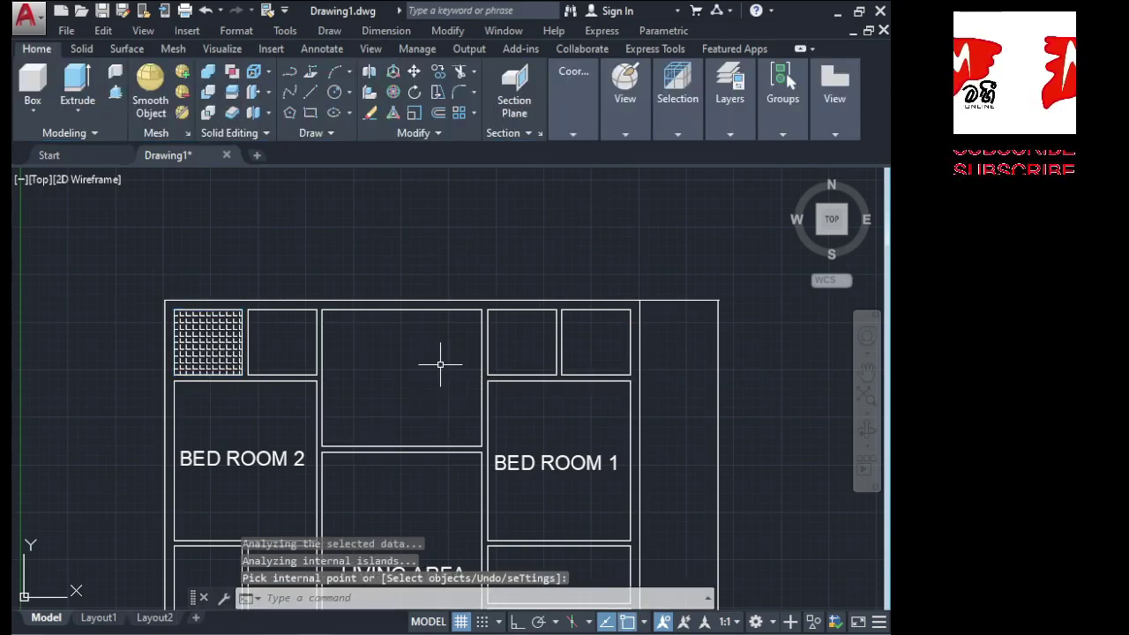
pyautogui.press('Return')
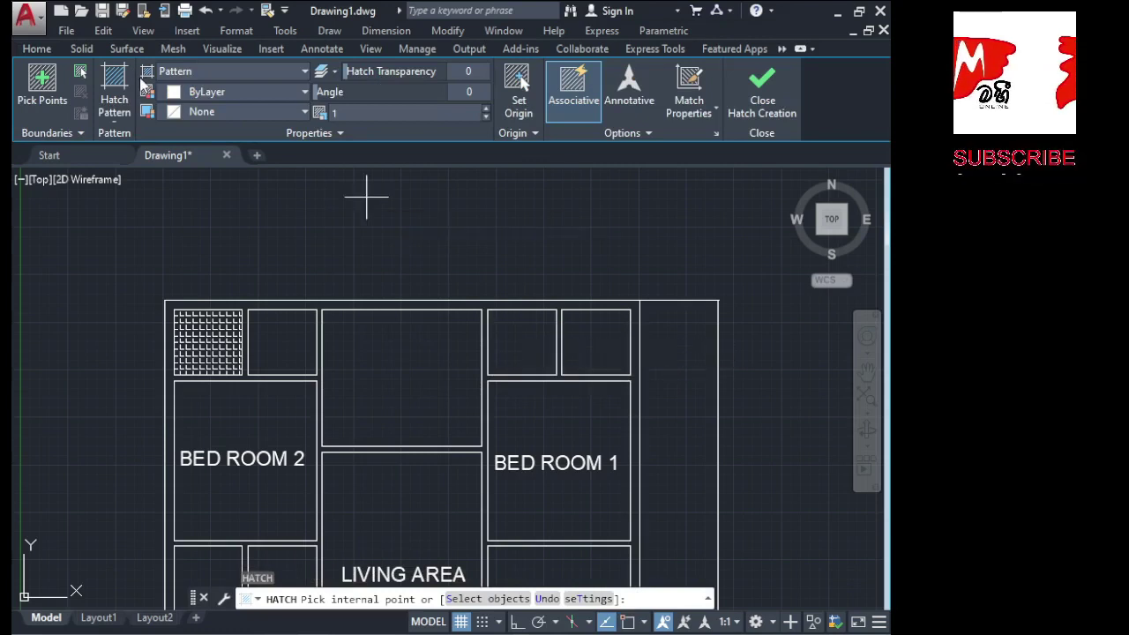
# Choose the AR-HBONE herringbone pattern from the Hatch Pattern gallery
pyautogui.click(119, 126)
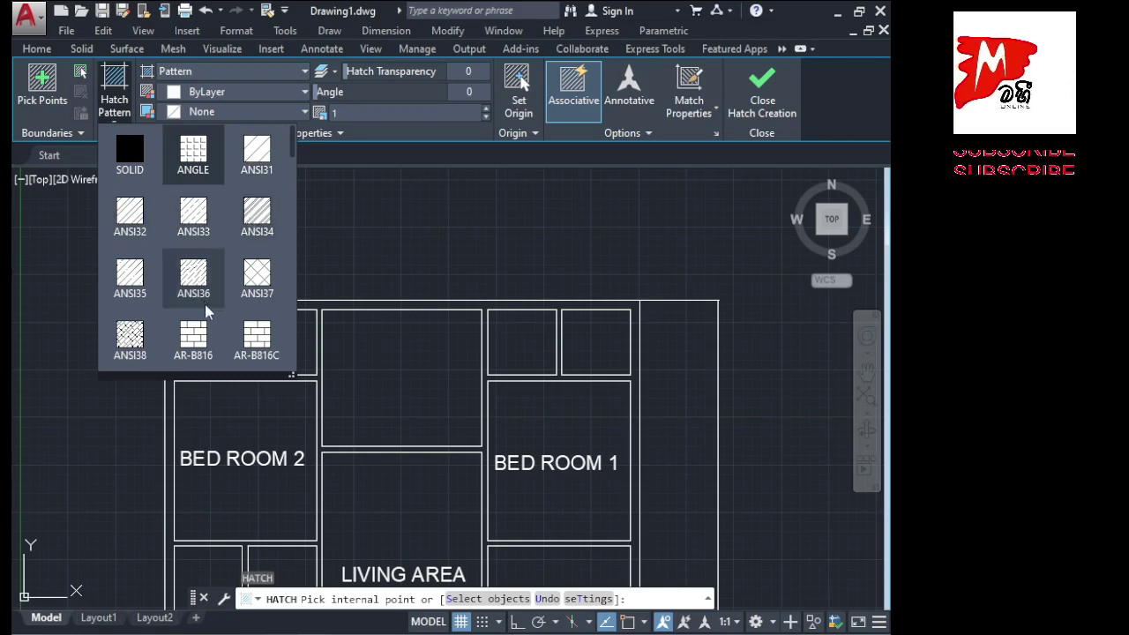
pyautogui.scroll(-2, 207, 306)
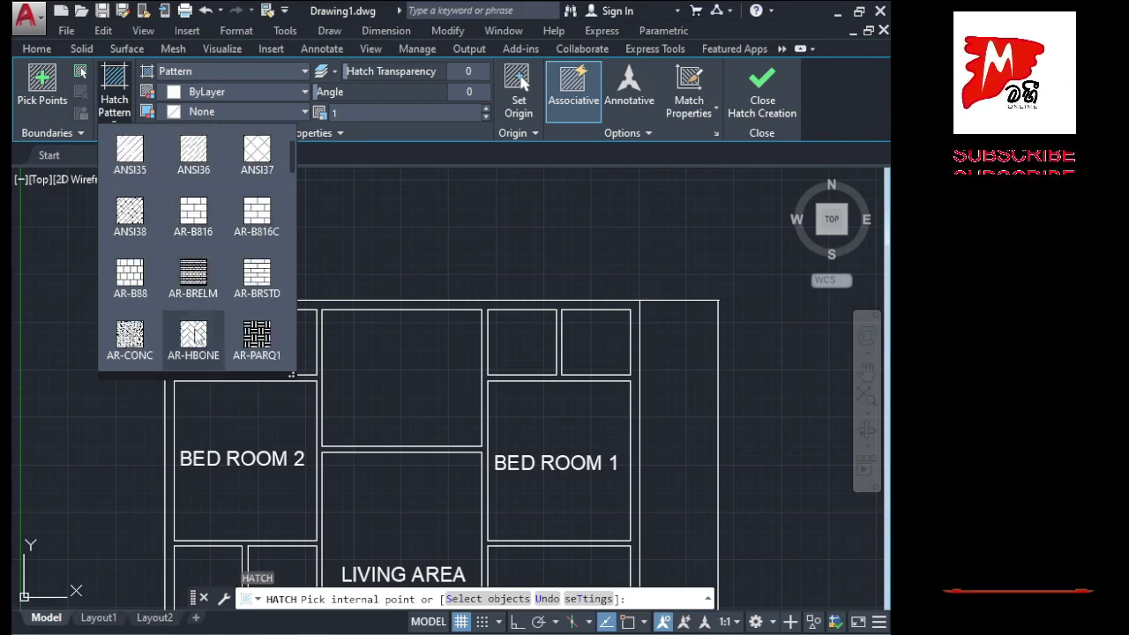
pyautogui.click(196, 335)
pyautogui.click(196, 335)
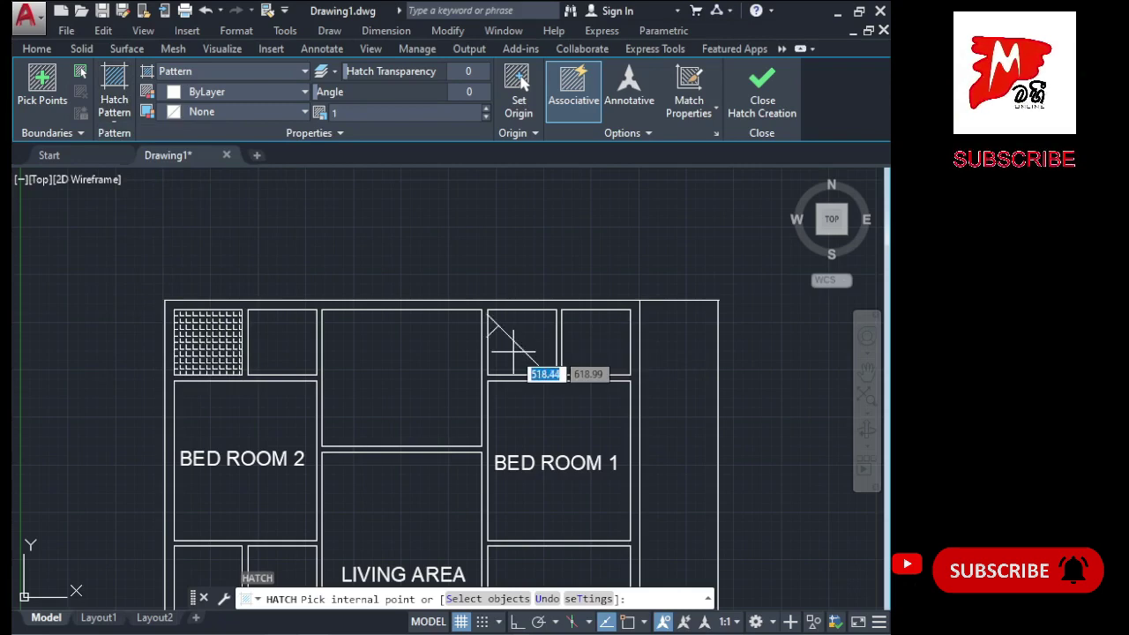
pyautogui.scroll(-3, 511, 353)
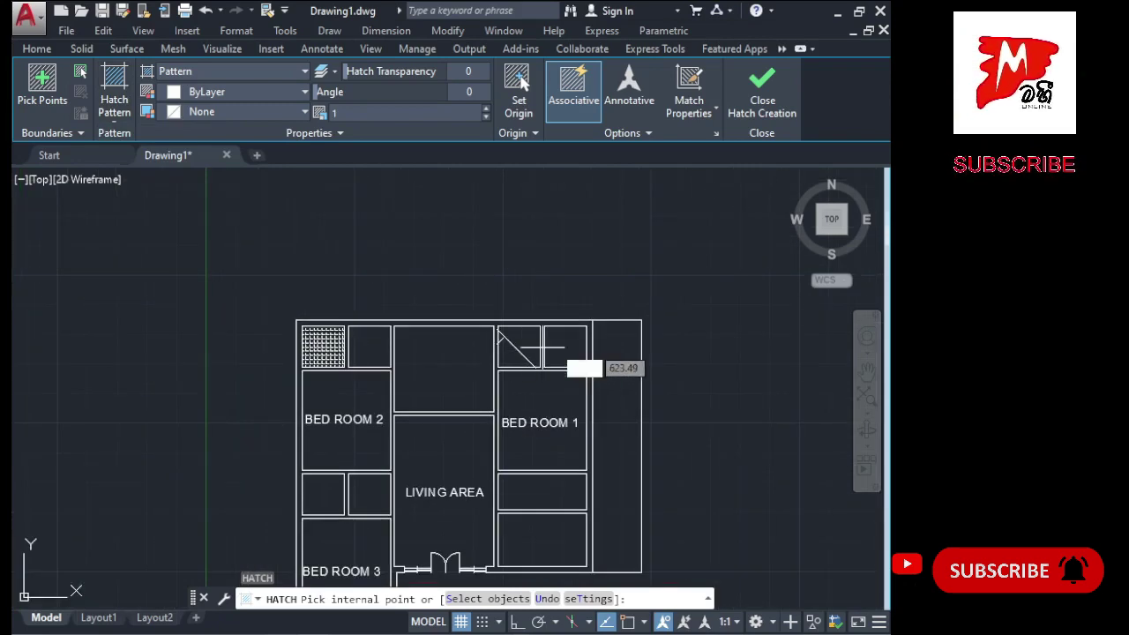
pyautogui.scroll(6, 598, 328)
pyautogui.scroll(-2, 410, 377)
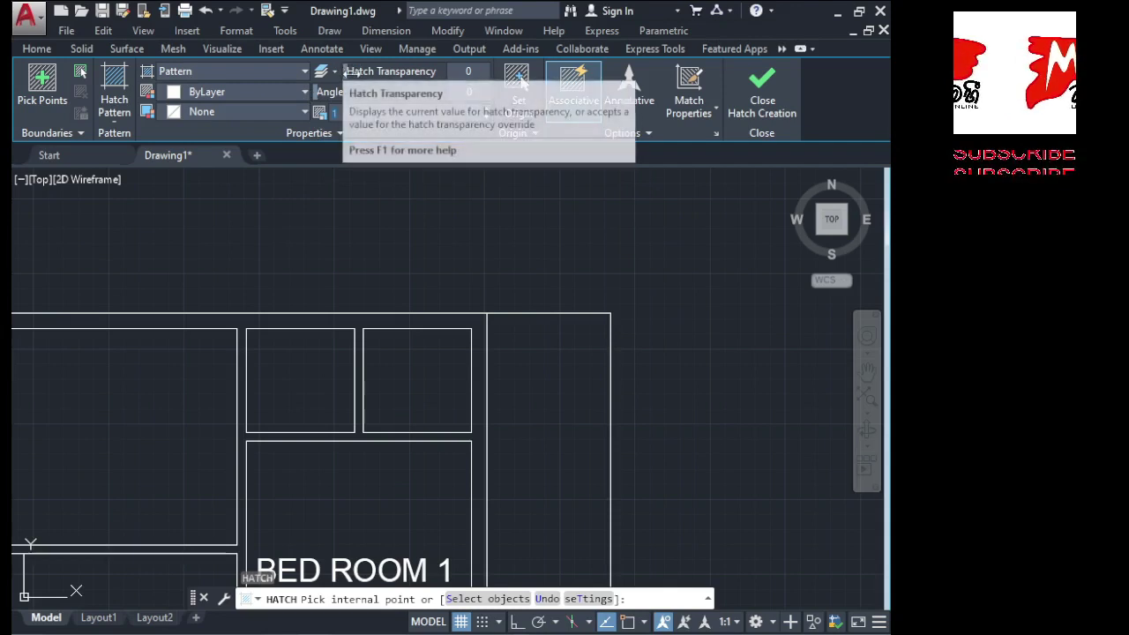
# Try herringbone hatch pattern scales of 0.5 and 25
pyautogui.click(371, 116)
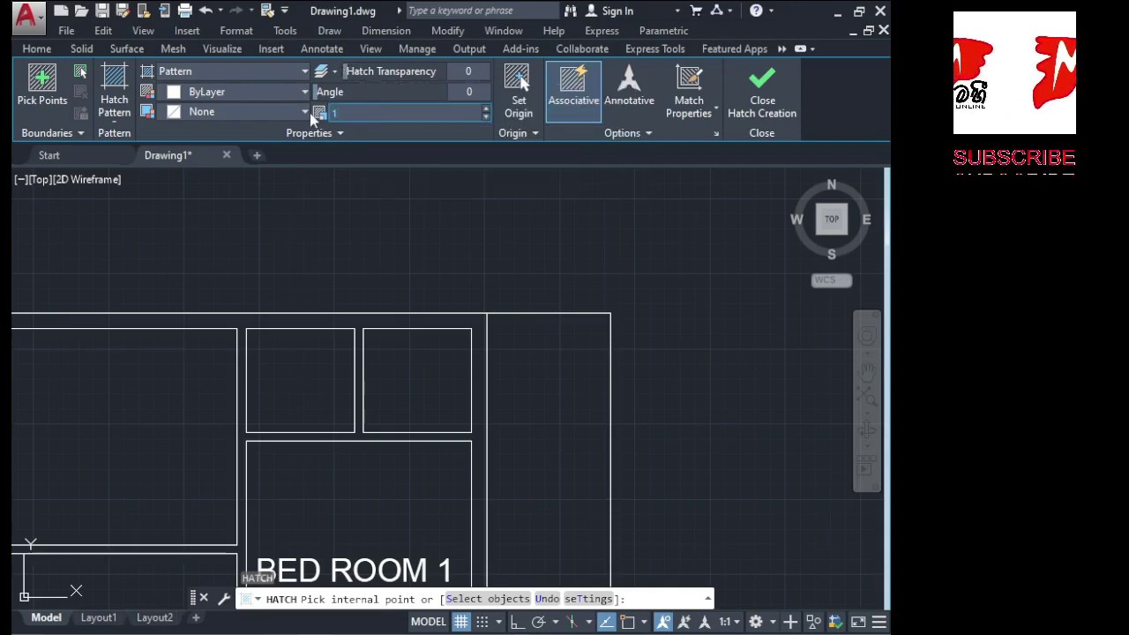
pyautogui.write('0.5')
pyautogui.press('Return')
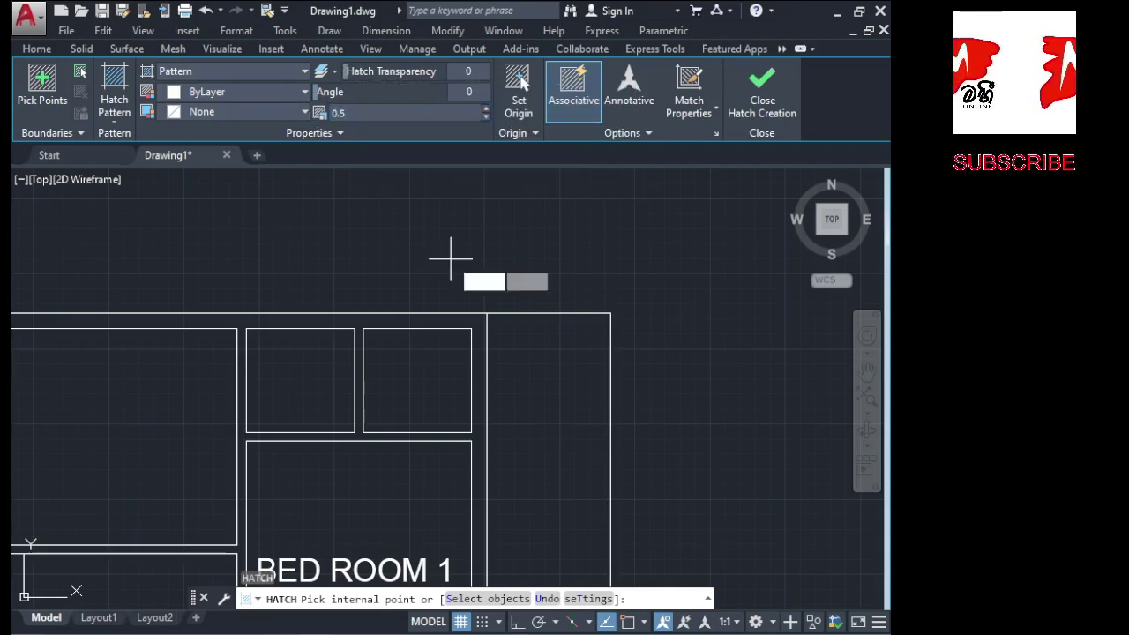
pyautogui.click(336, 115)
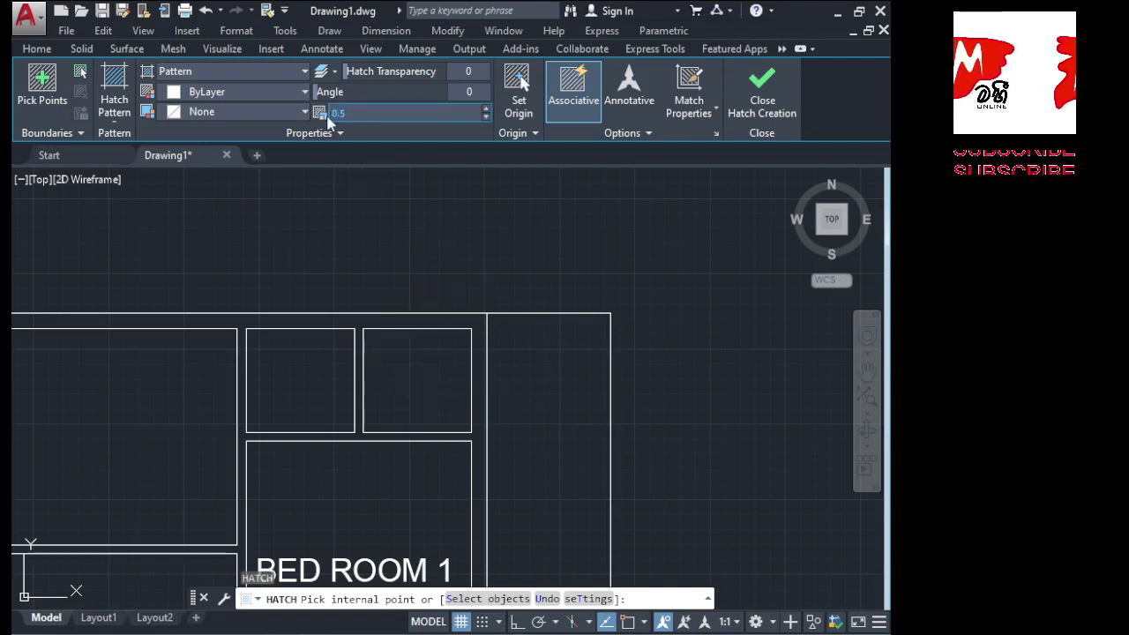
pyautogui.write('25')
pyautogui.press('Return')
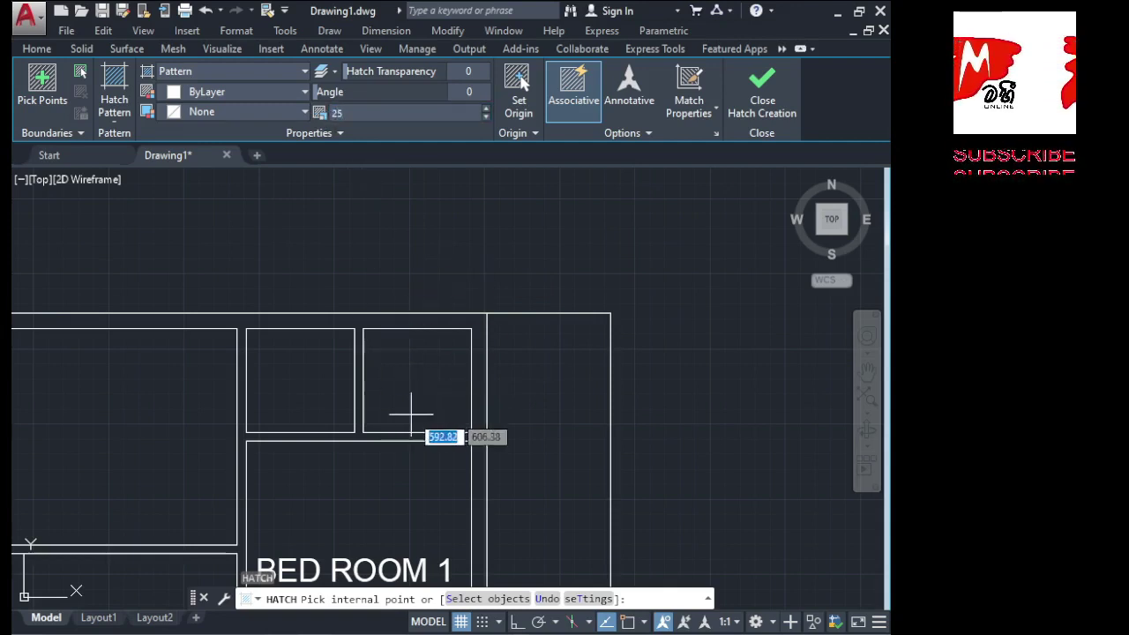
pyautogui.scroll(2, 414, 376)
pyautogui.write('.')
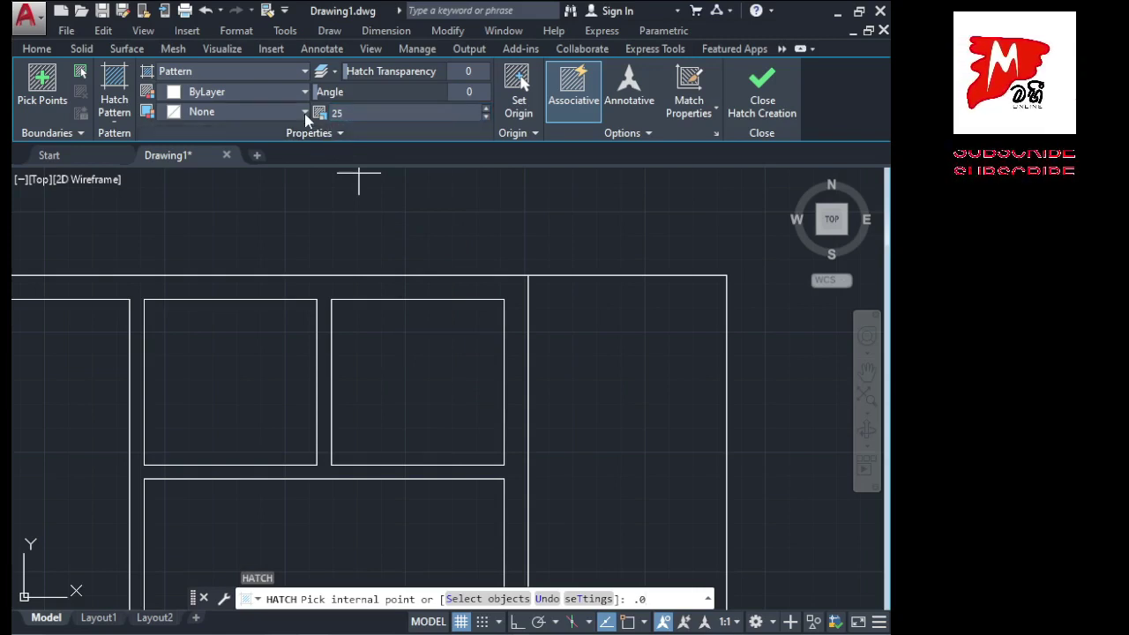
pyautogui.write('0')
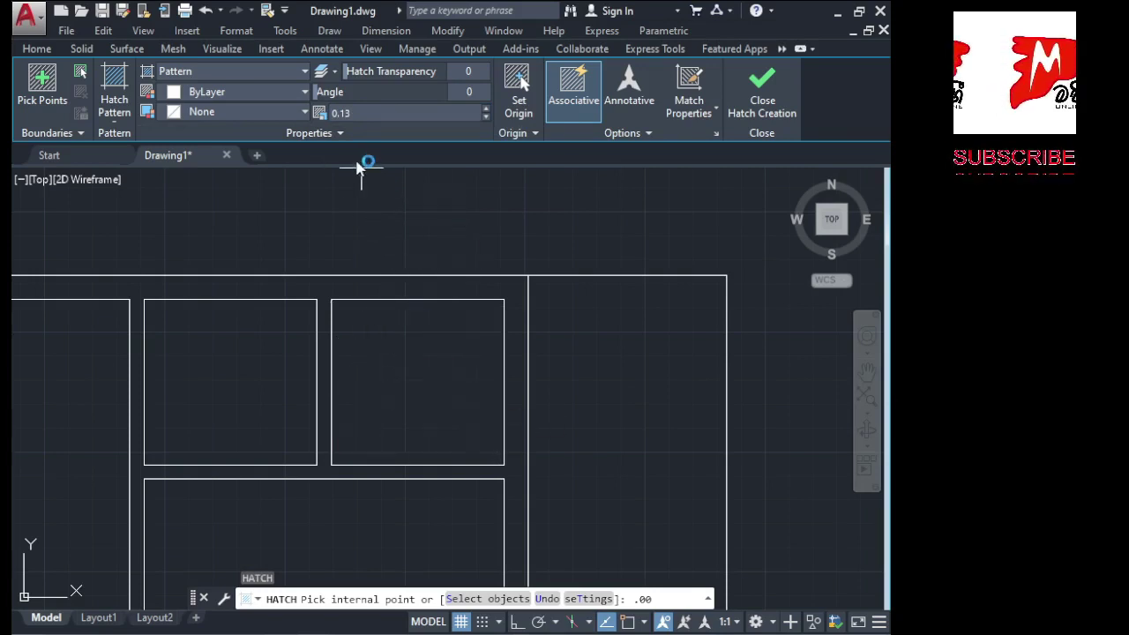
# Preview a 0.01 scale in the small square room, then change it to 0.05
pyautogui.click(335, 113)
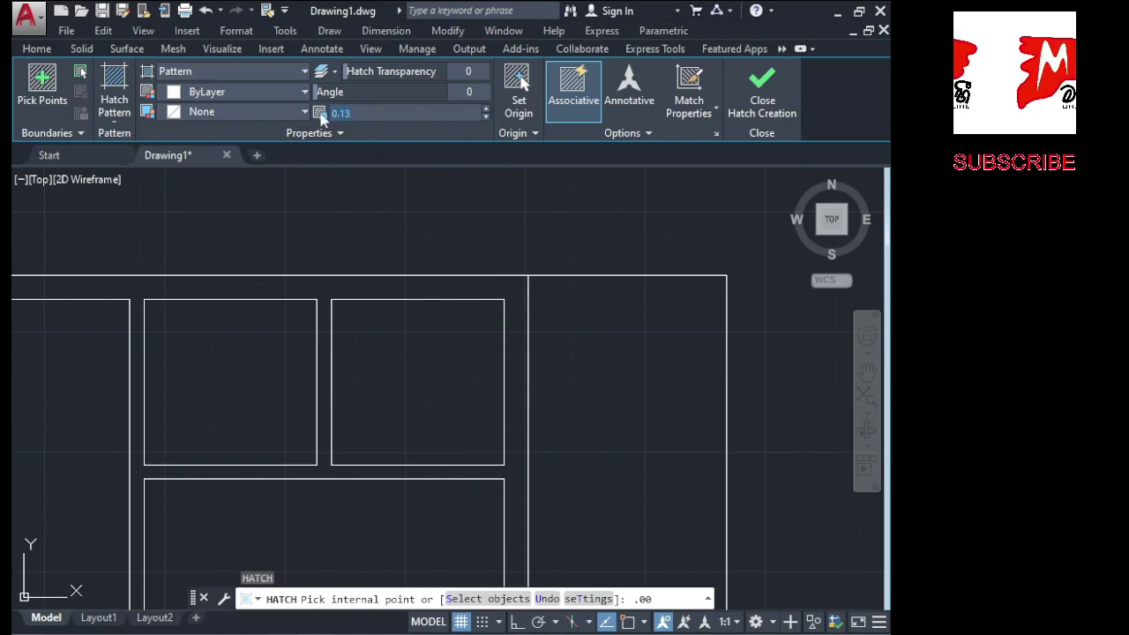
pyautogui.write('0.0')
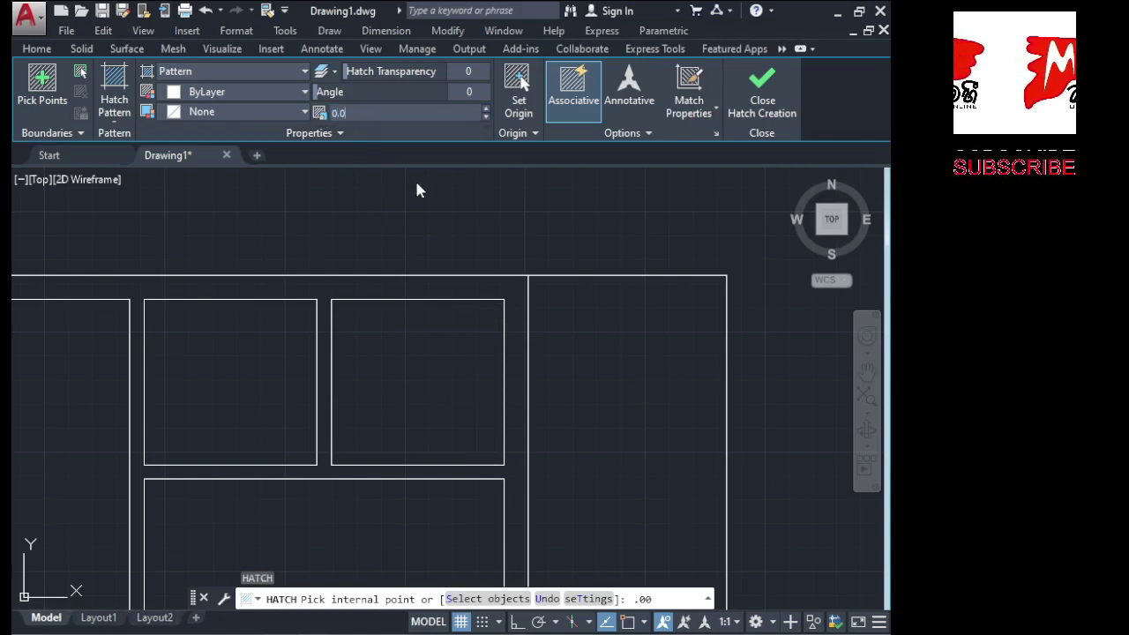
pyautogui.write('1')
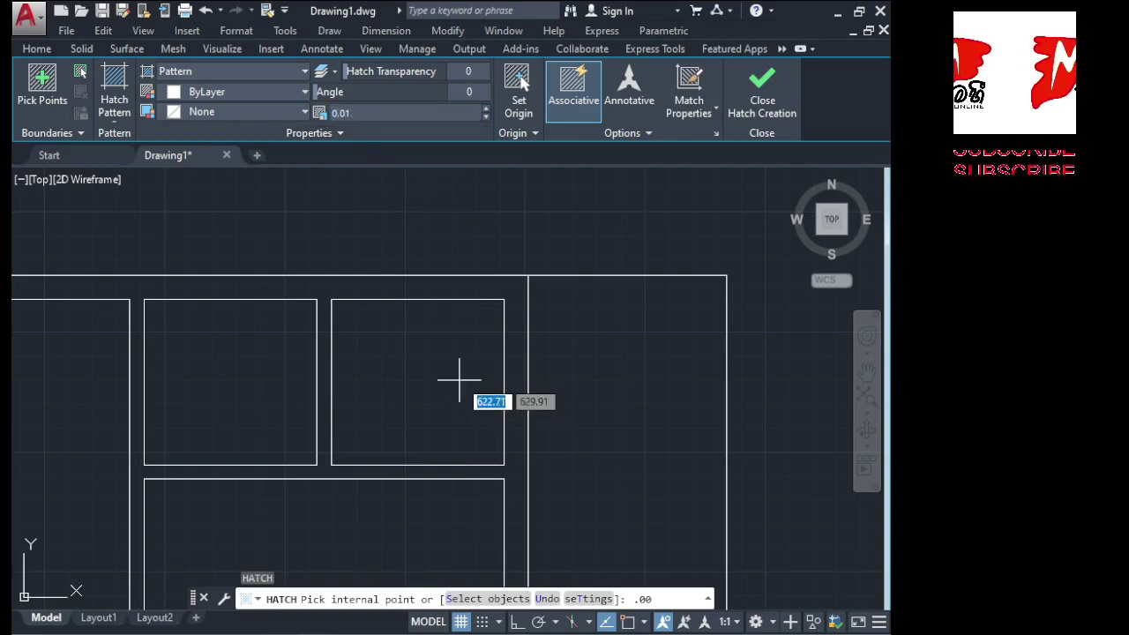
pyautogui.click(459, 381)
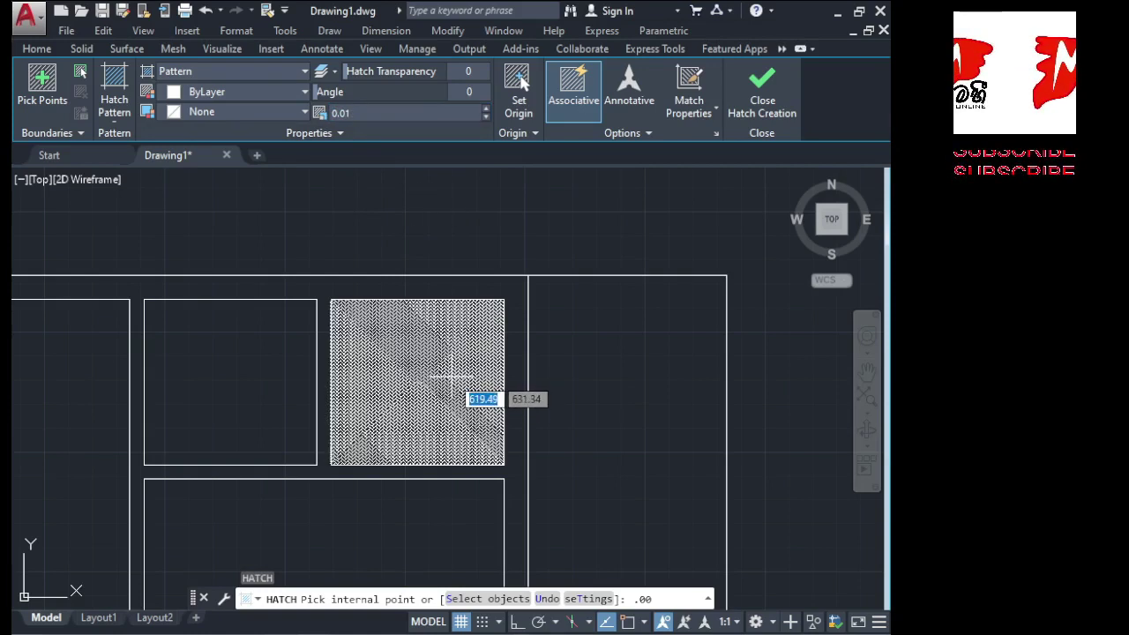
pyautogui.click(356, 113)
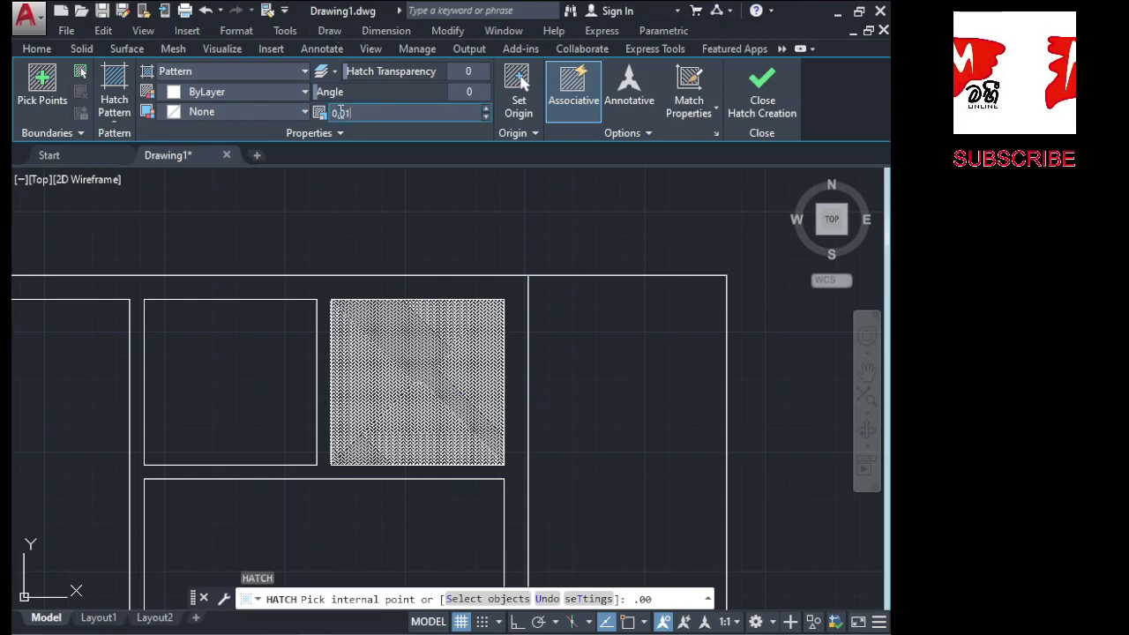
pyautogui.press('BackSpace')
pyautogui.write('5')
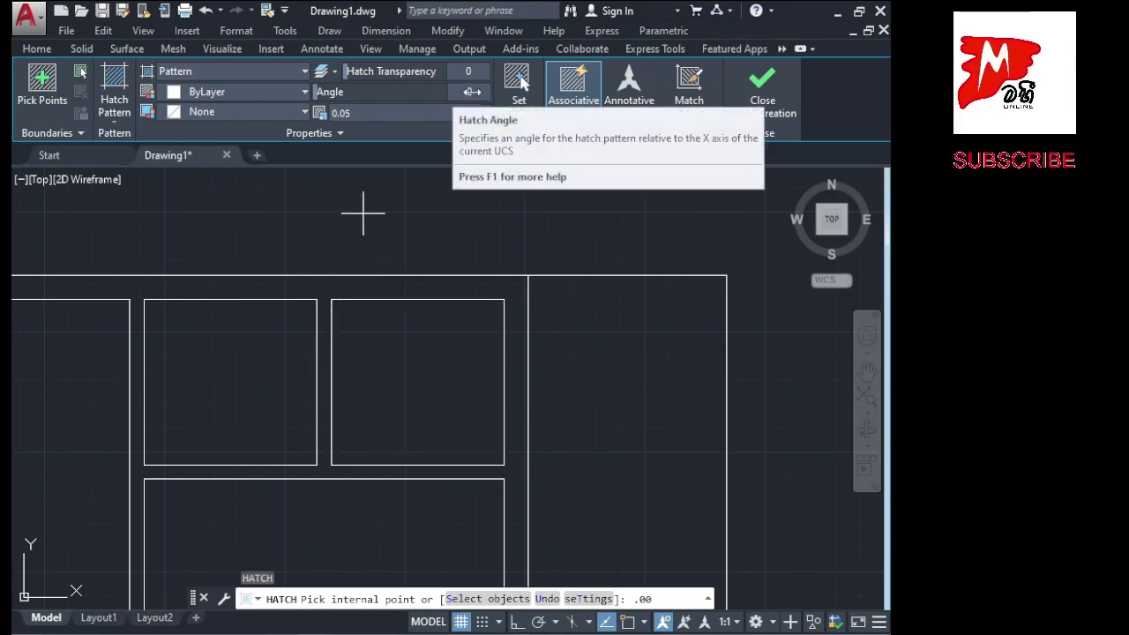
# Try herringbone hatch angles of 60 and then 120
pyautogui.click(472, 92)
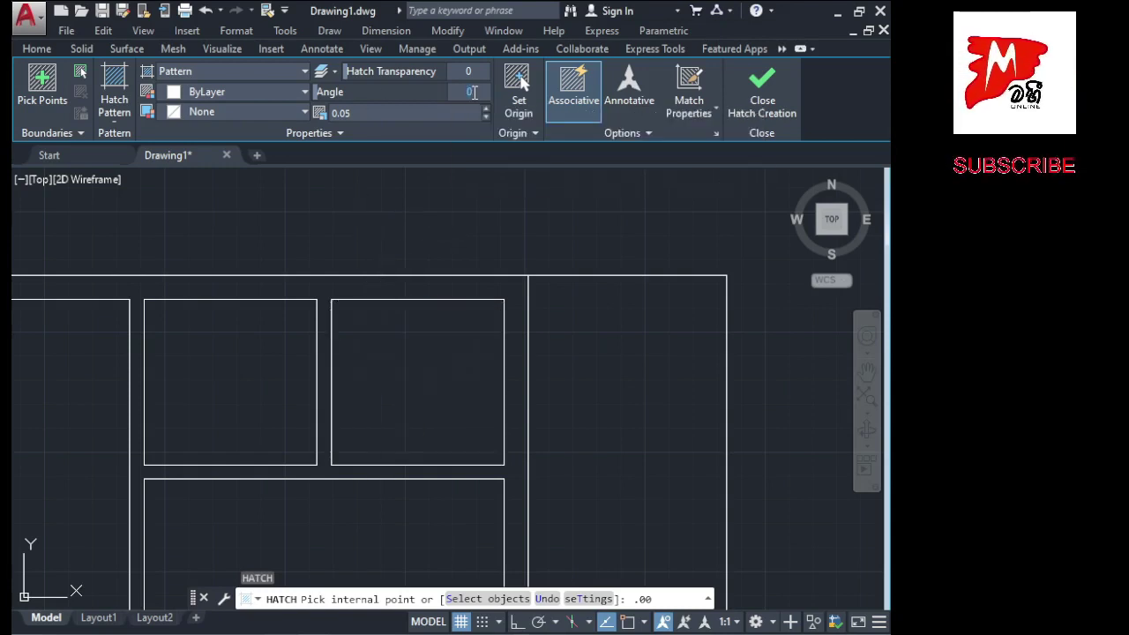
pyautogui.write('60')
pyautogui.press('Return')
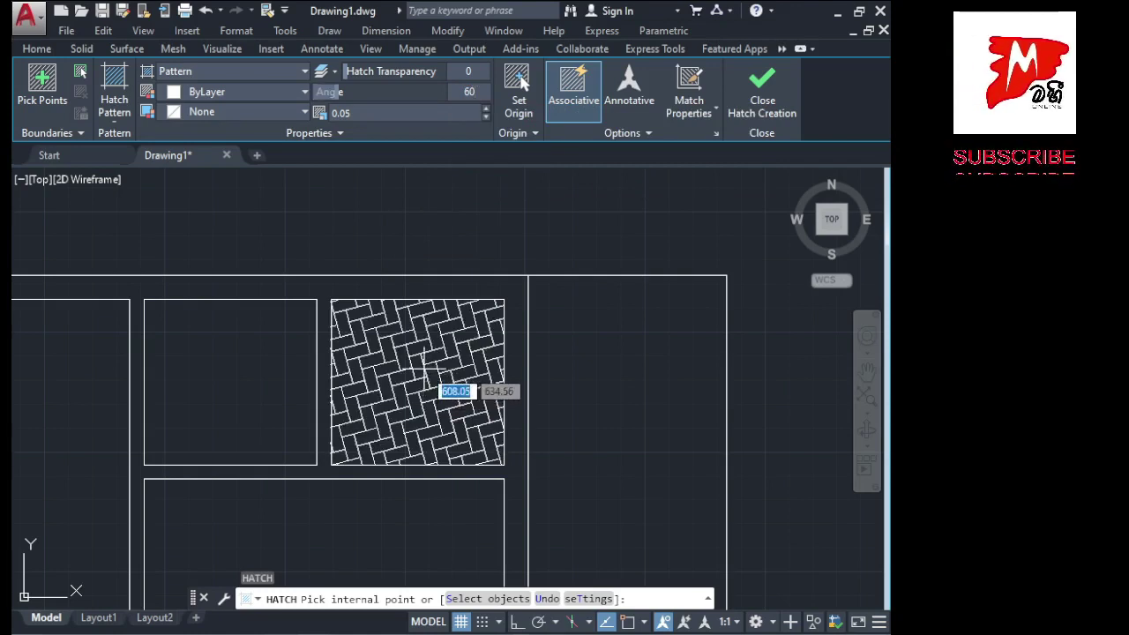
pyautogui.click(483, 92)
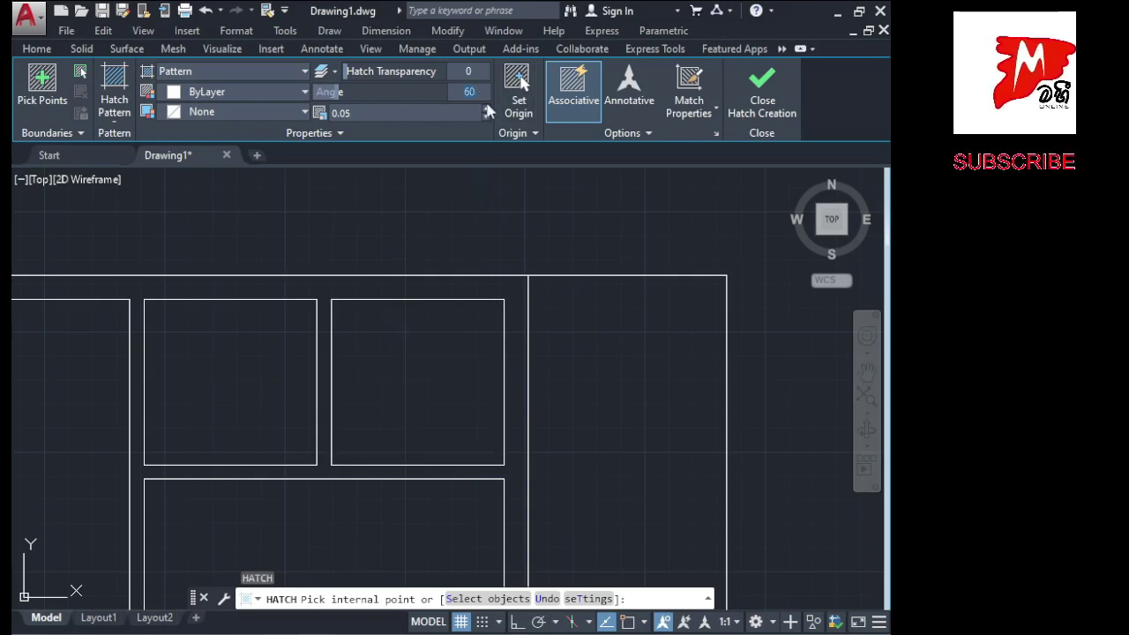
pyautogui.write('12')
pyautogui.write('0')
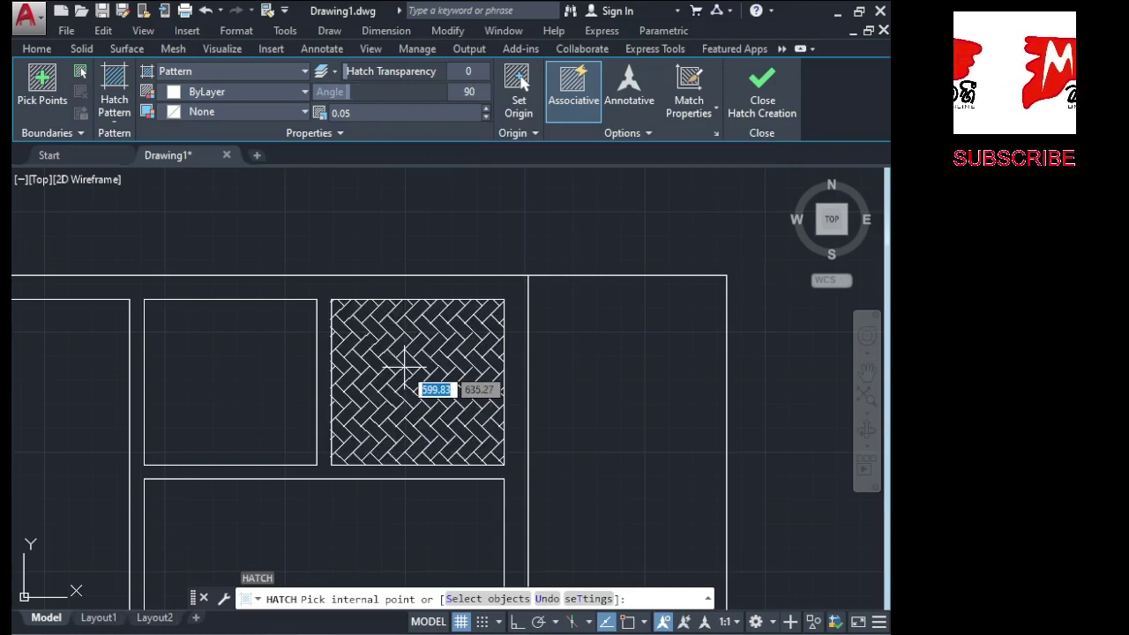
# Preview red and blue, then make the herringbone hatch grey 147,149,152
pyautogui.click(303, 92)
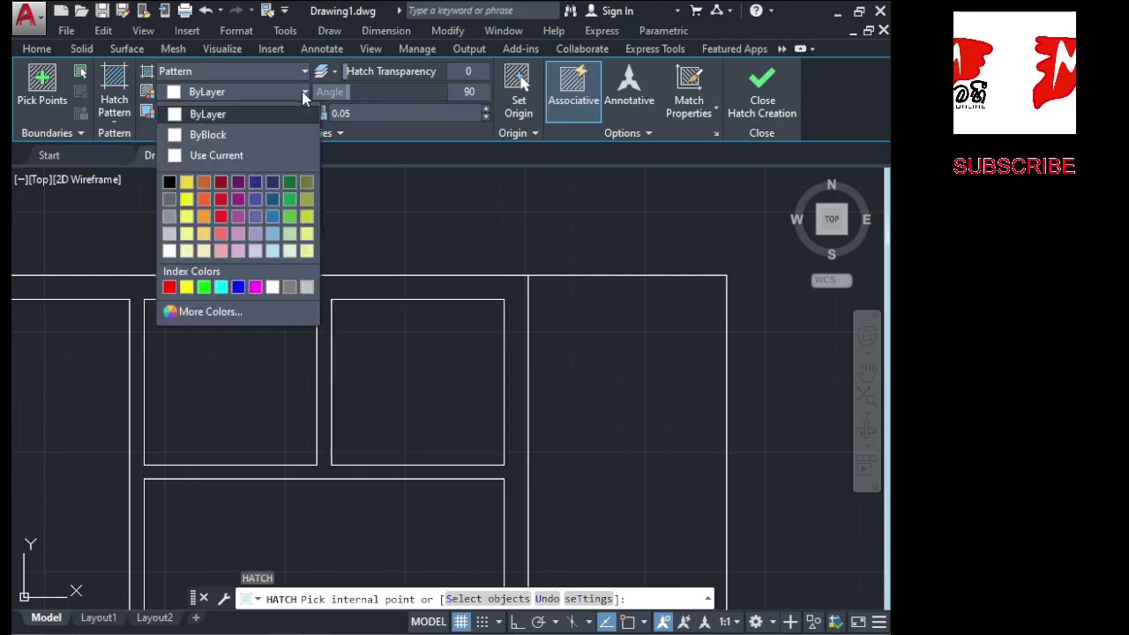
pyautogui.click(224, 221)
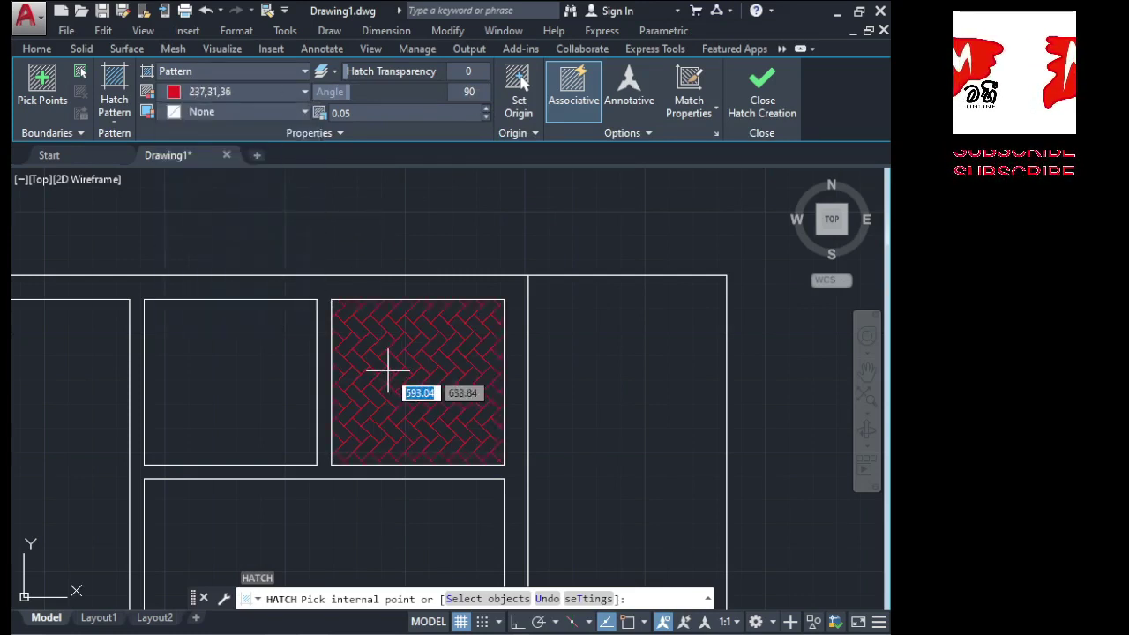
pyautogui.click(303, 91)
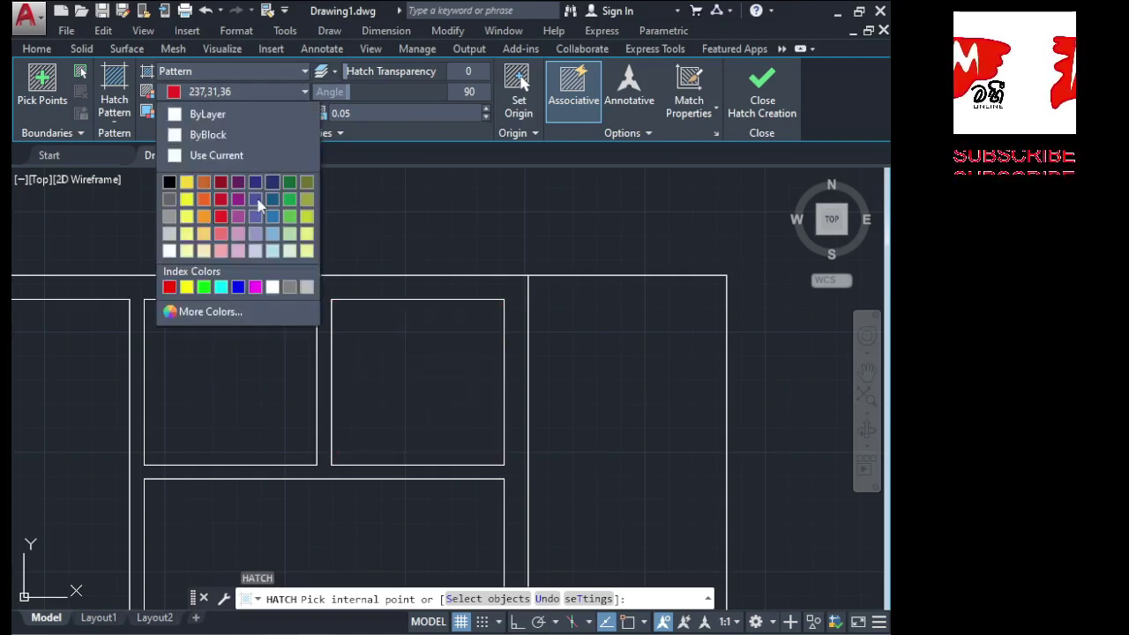
pyautogui.click(237, 287)
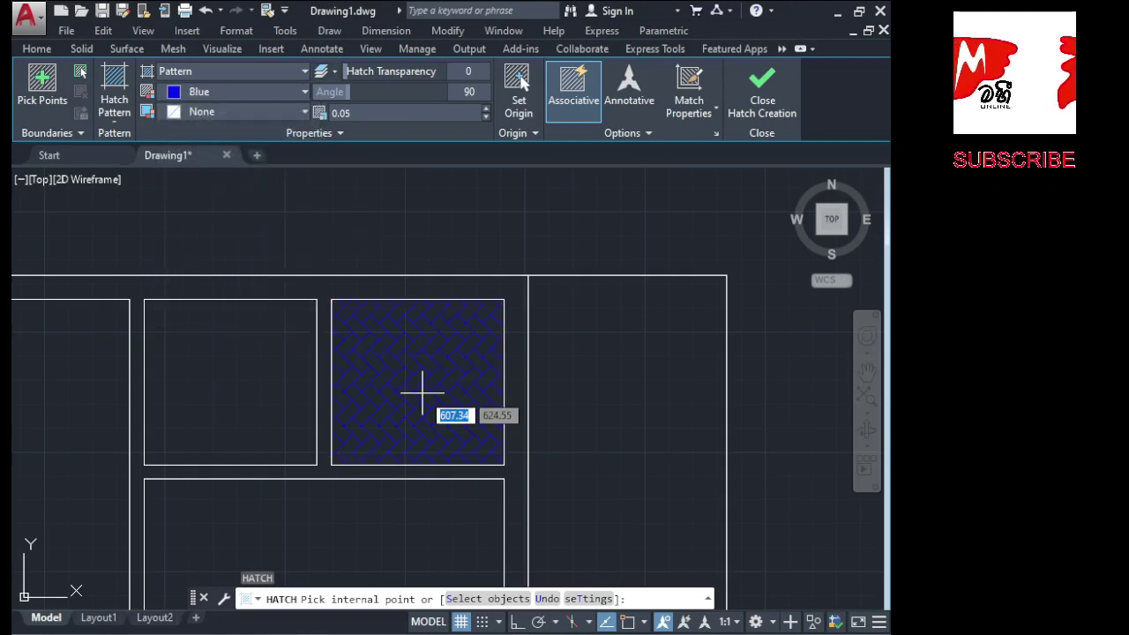
pyautogui.click(302, 91)
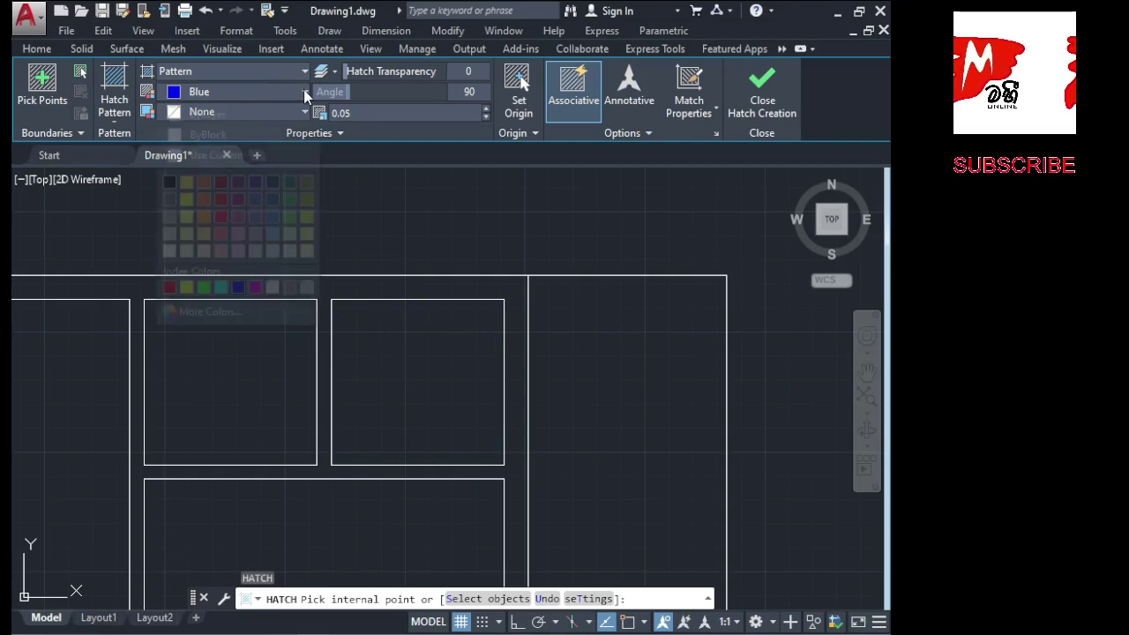
pyautogui.click(169, 217)
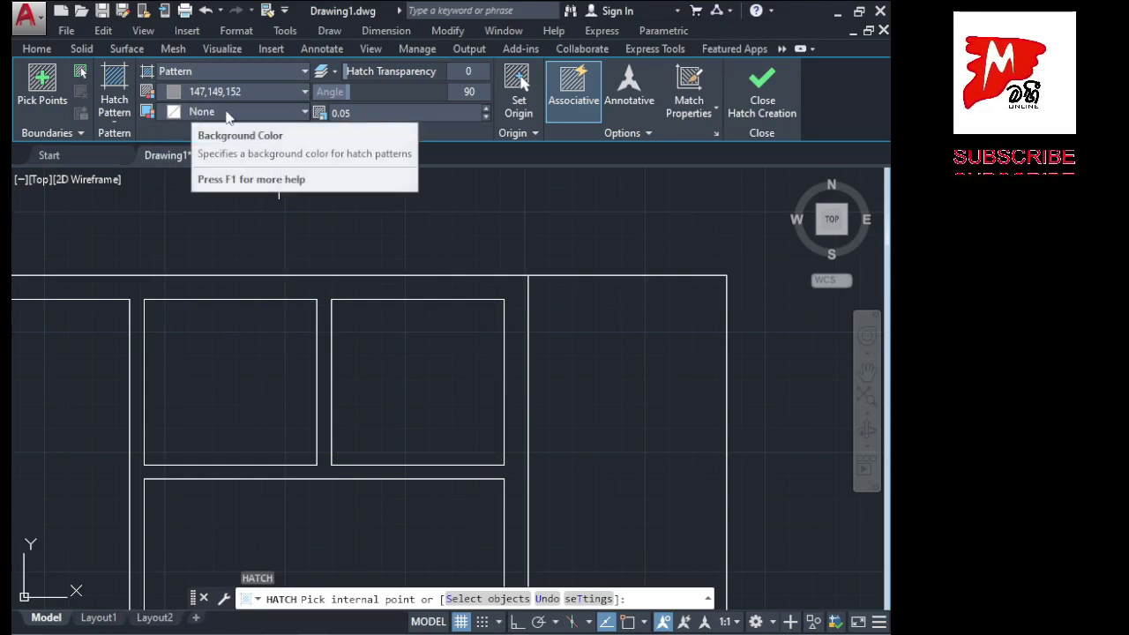
# Try magenta and beige backgrounds, settle on white 255,255,255, and hatch the small square room
pyautogui.click(304, 112)
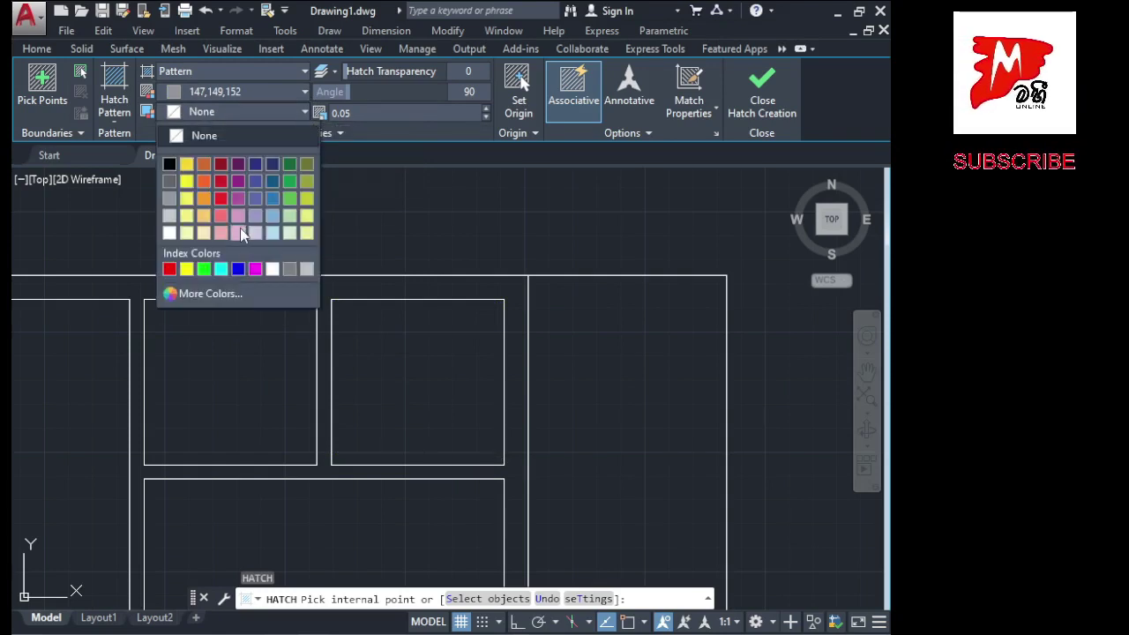
pyautogui.click(255, 269)
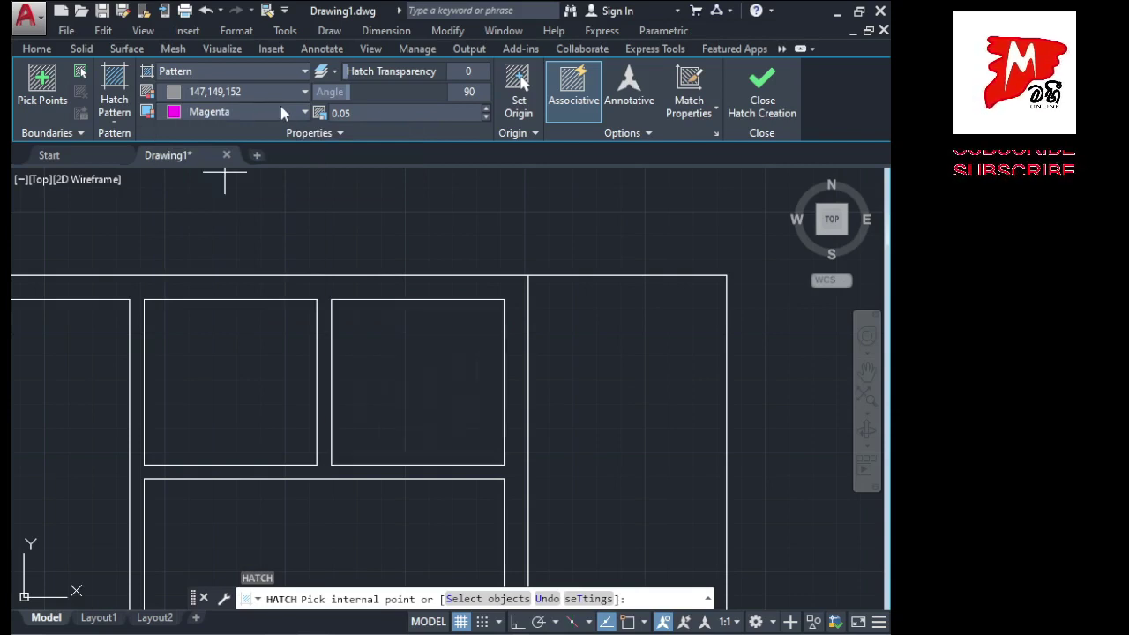
pyautogui.click(304, 113)
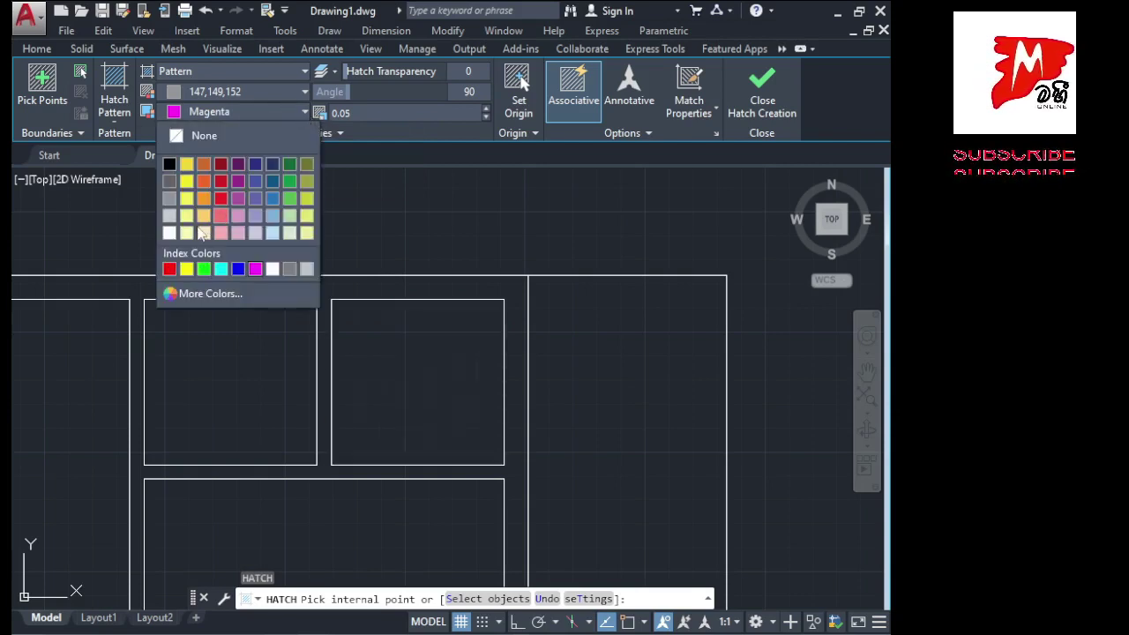
pyautogui.click(203, 232)
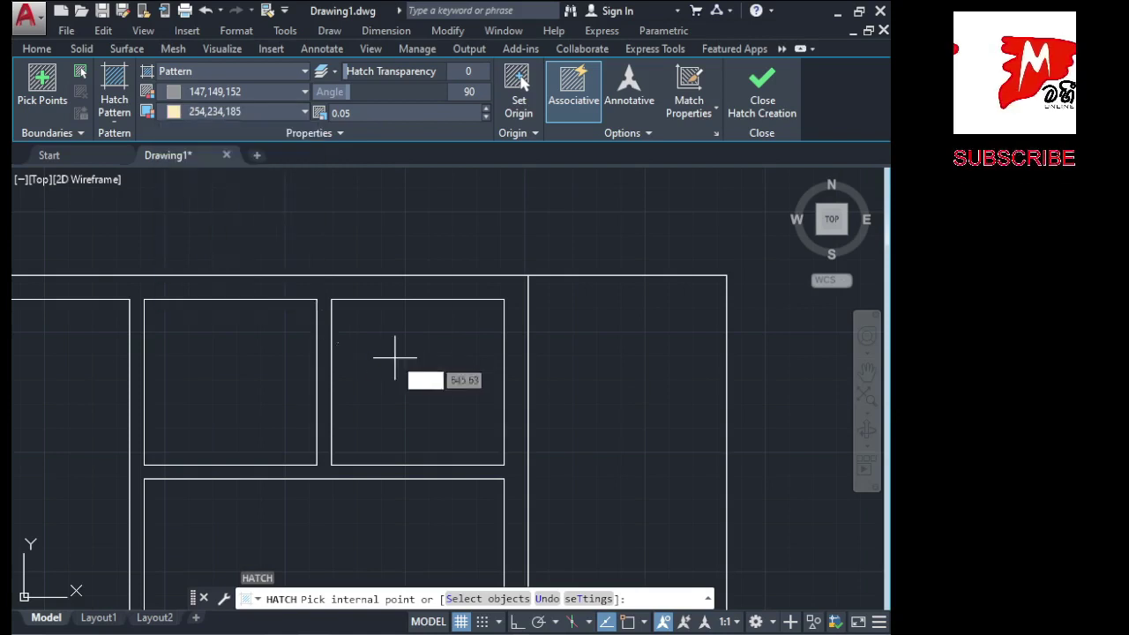
pyautogui.click(304, 113)
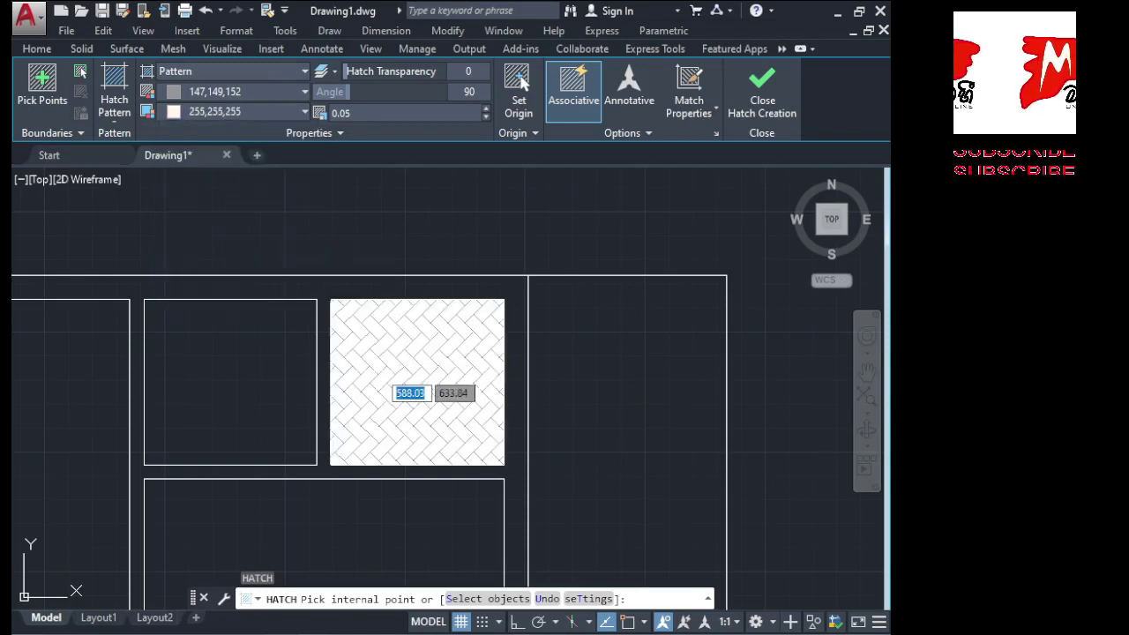
pyautogui.click(169, 232)
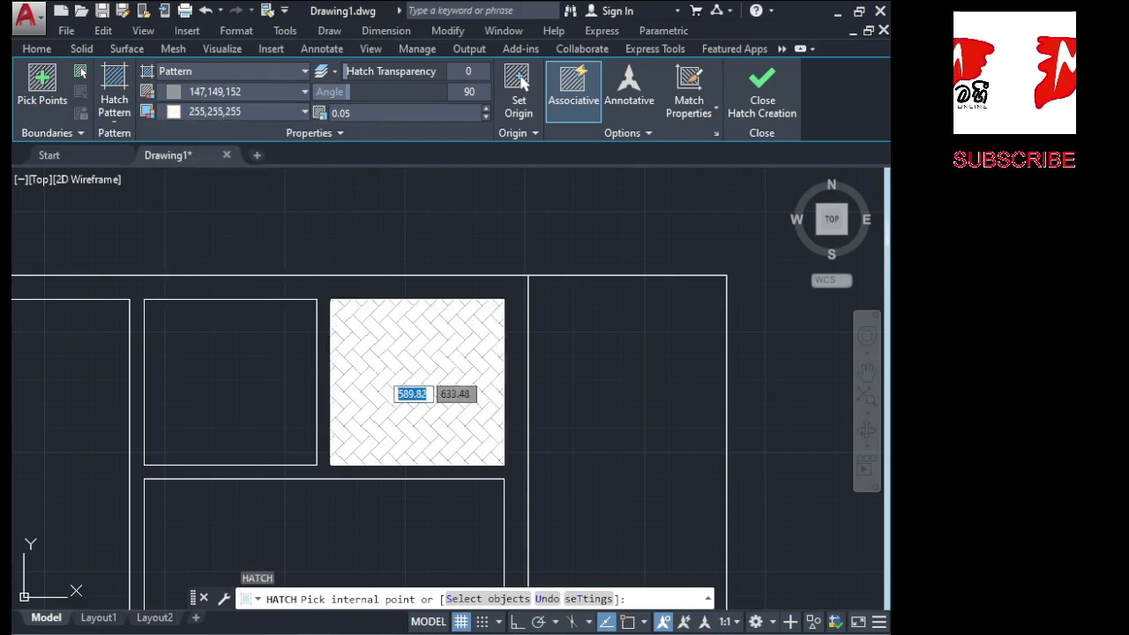
pyautogui.click(392, 388)
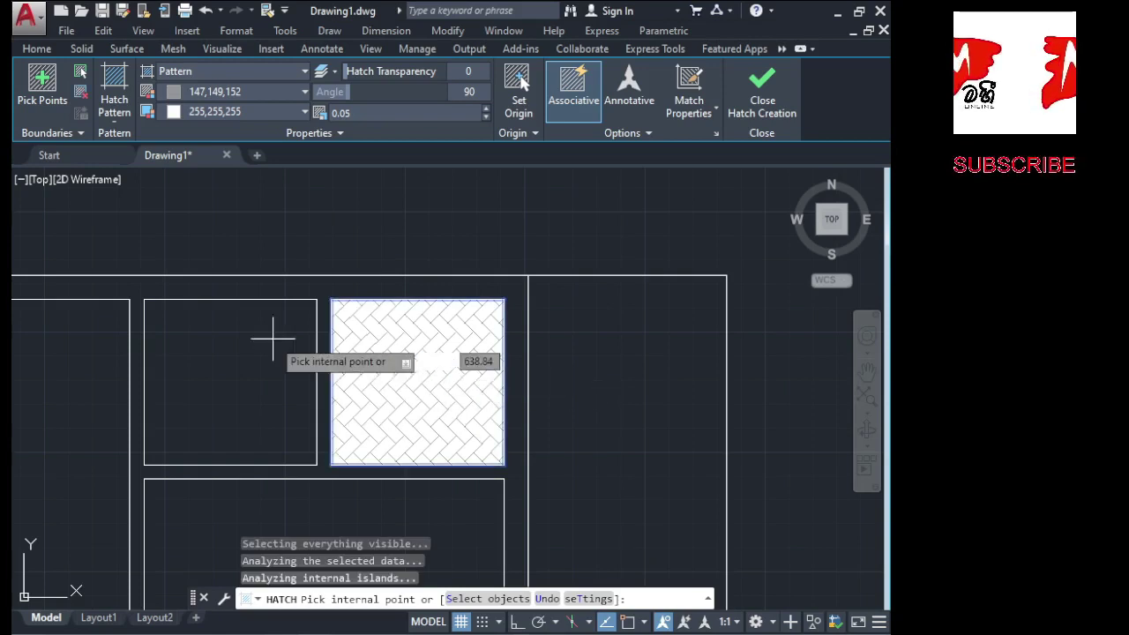
pyautogui.press('Return')
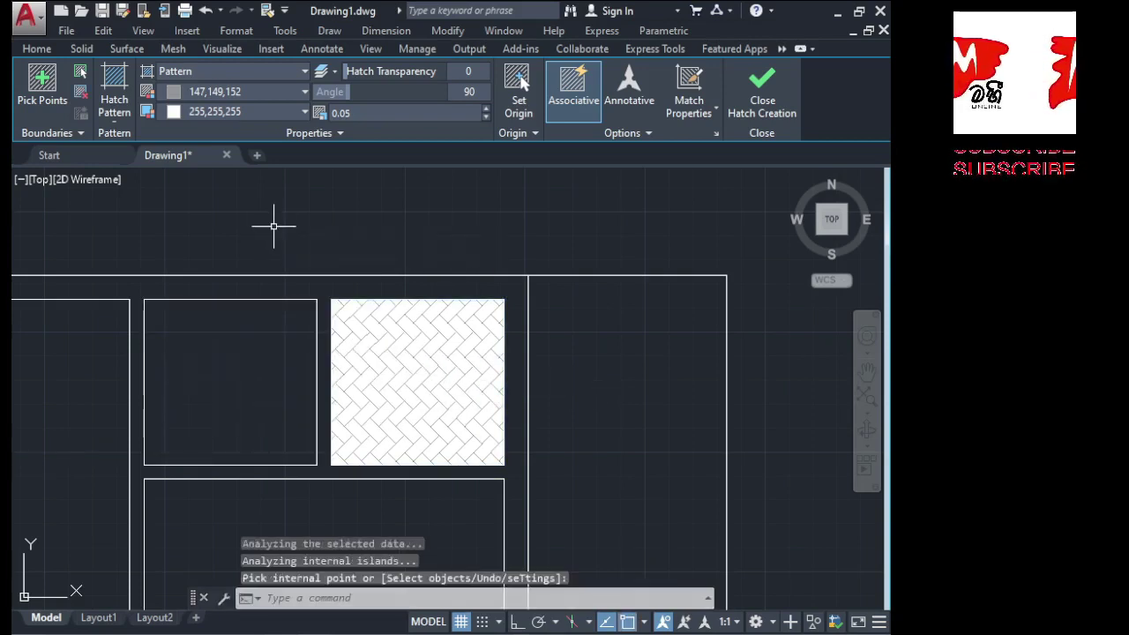
# Through Hatch Edit, add the squares above BED ROOM 1 and BED ROOM 2 to the herringbone hatch
pyautogui.click(617, 407)
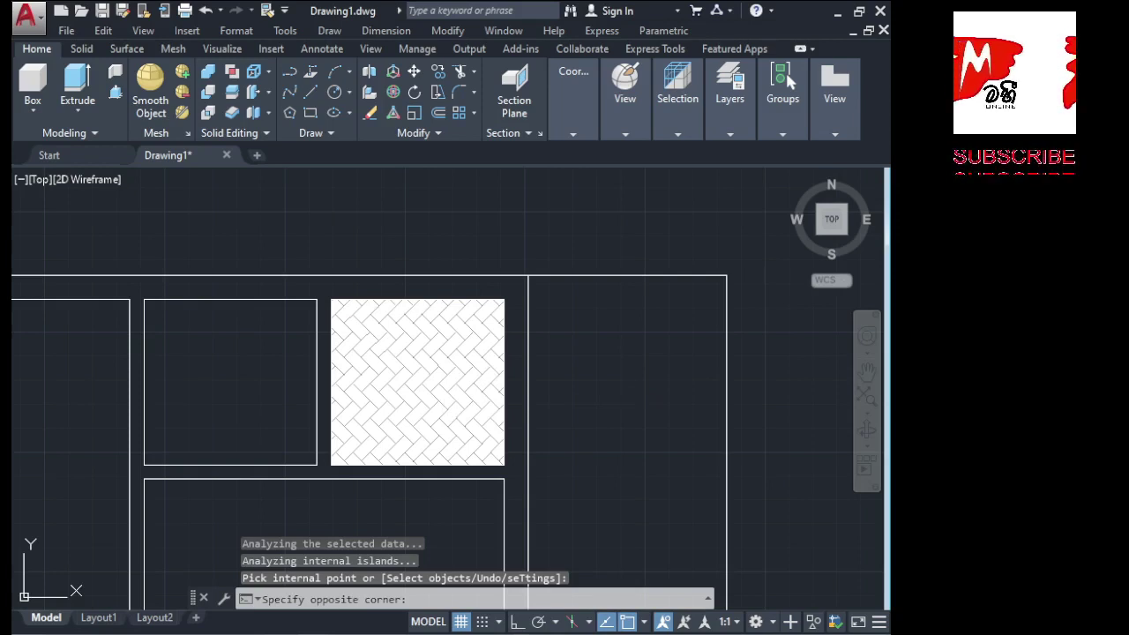
pyautogui.click(429, 381)
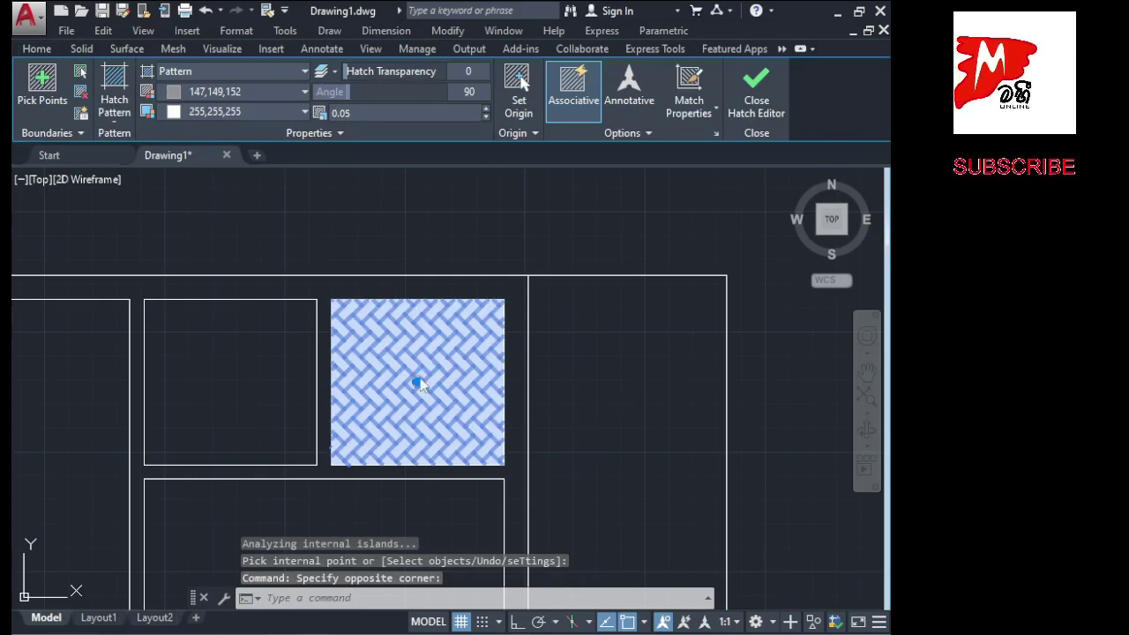
pyautogui.rightClick(419, 384)
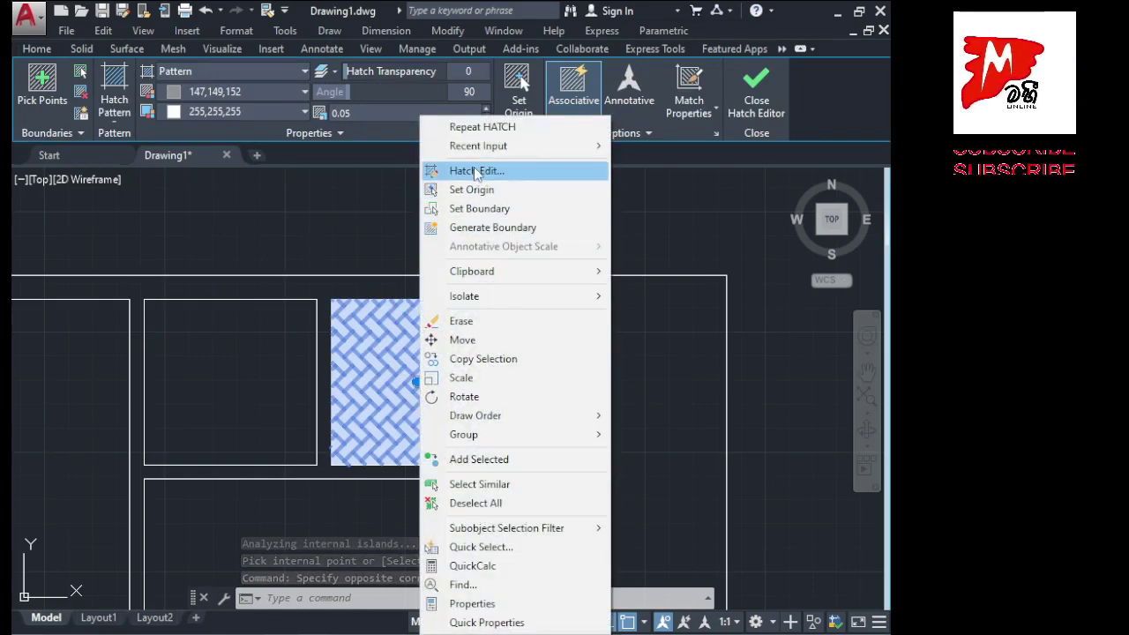
pyautogui.click(475, 172)
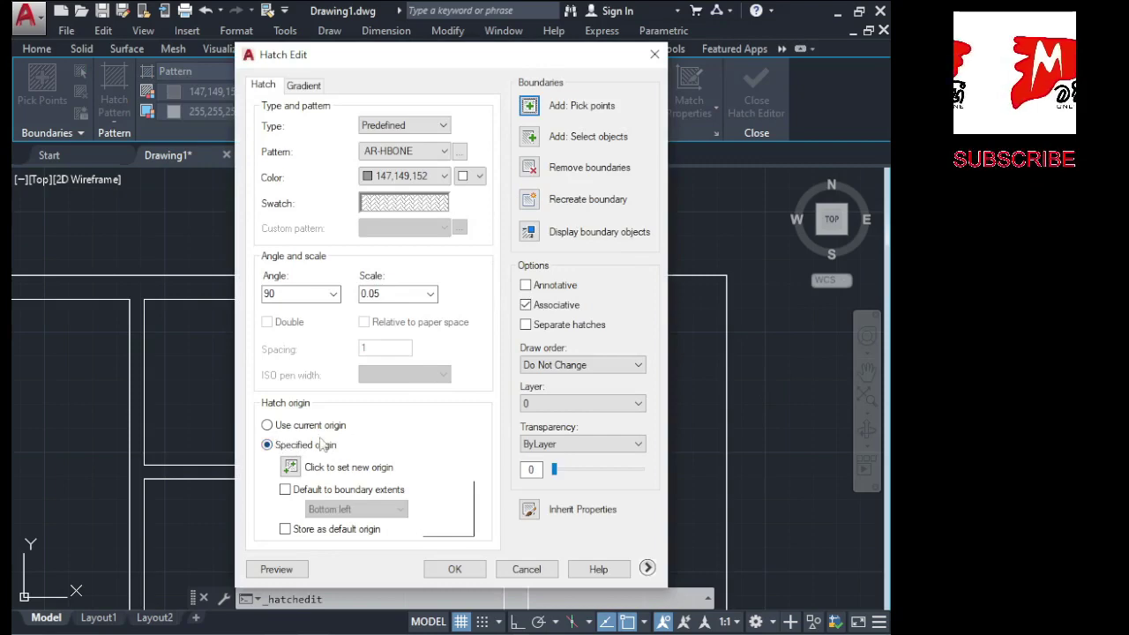
pyautogui.click(538, 113)
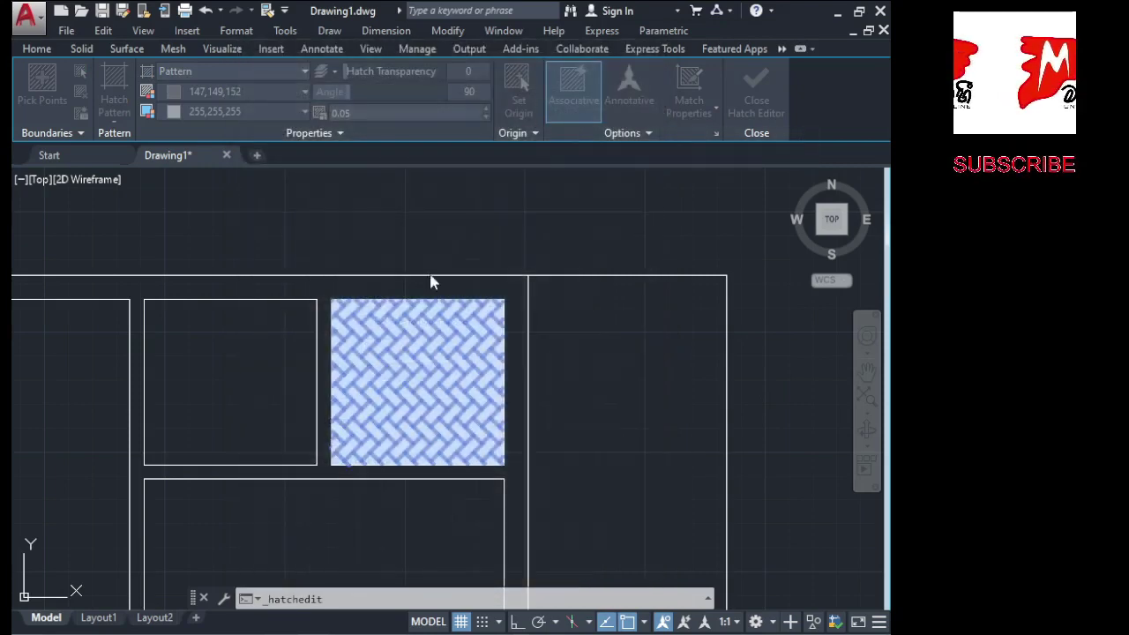
pyautogui.click(258, 395)
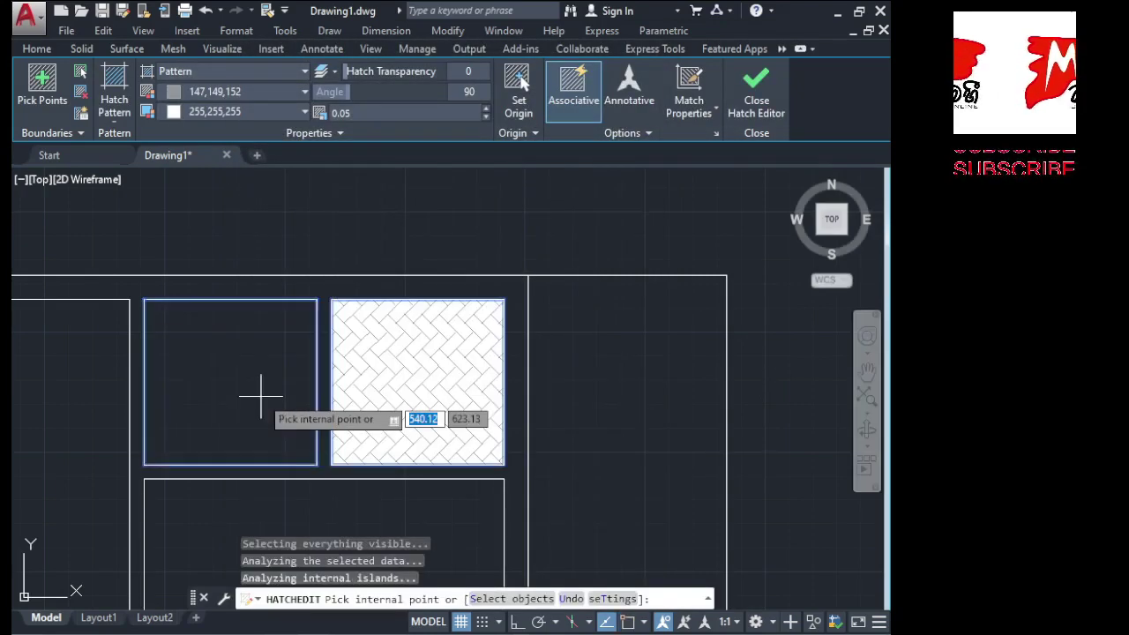
pyautogui.scroll(-4, 449, 226)
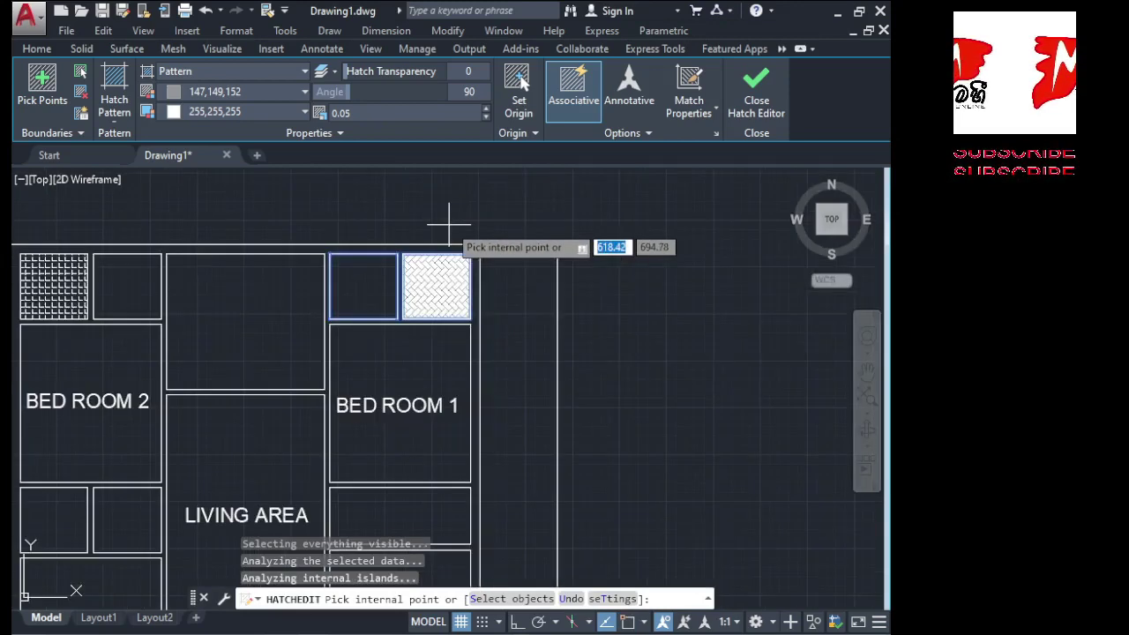
pyautogui.click(125, 300)
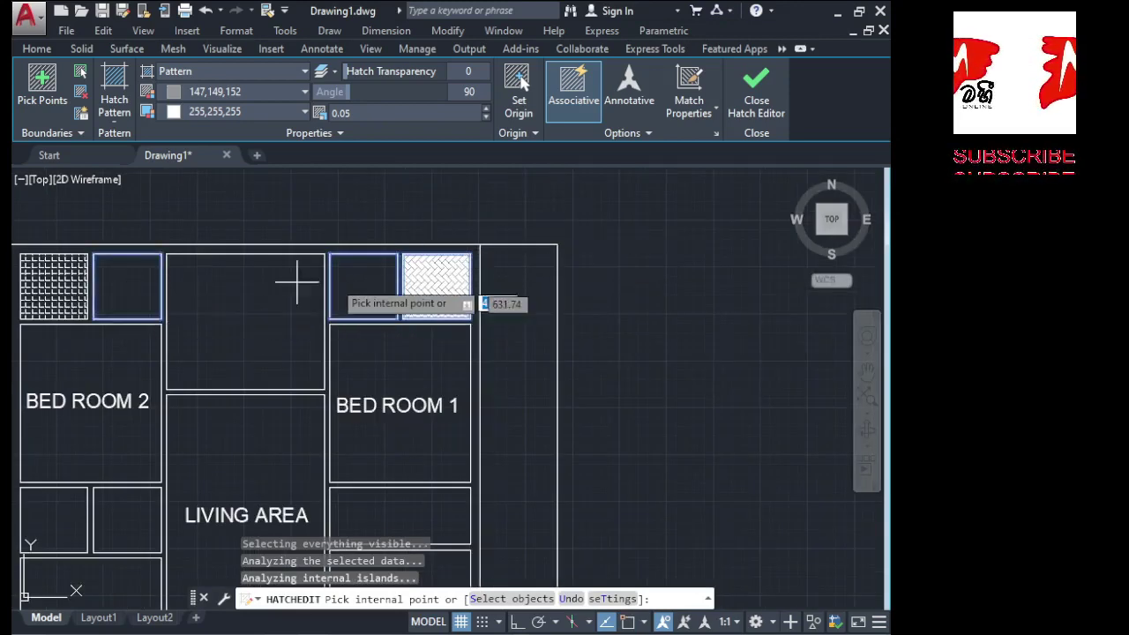
pyautogui.press('Return')
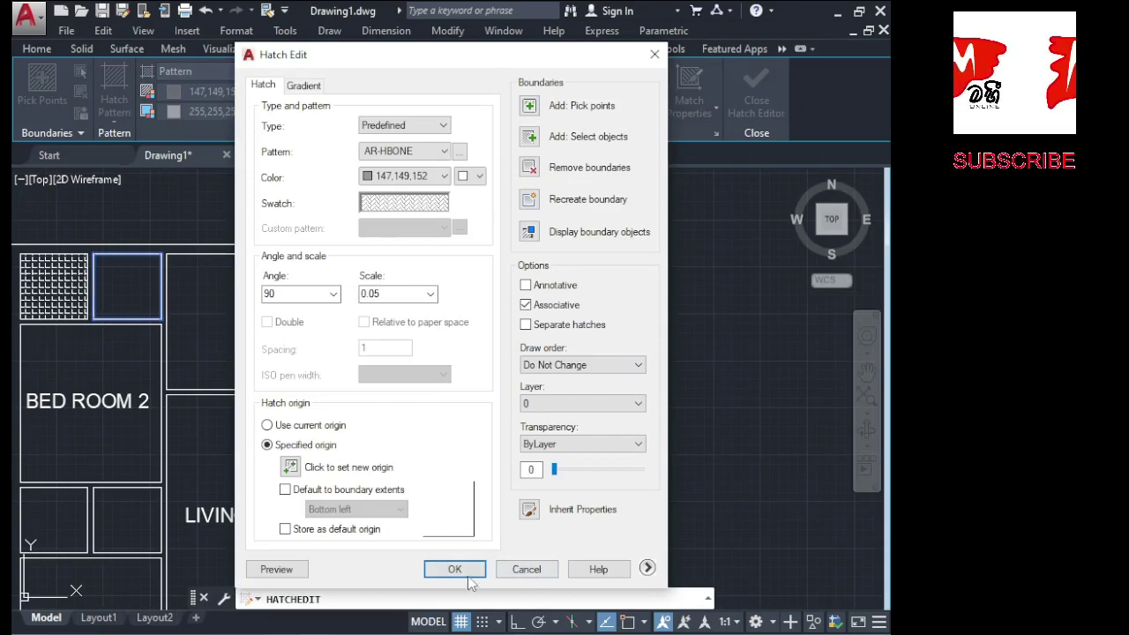
pyautogui.click(469, 575)
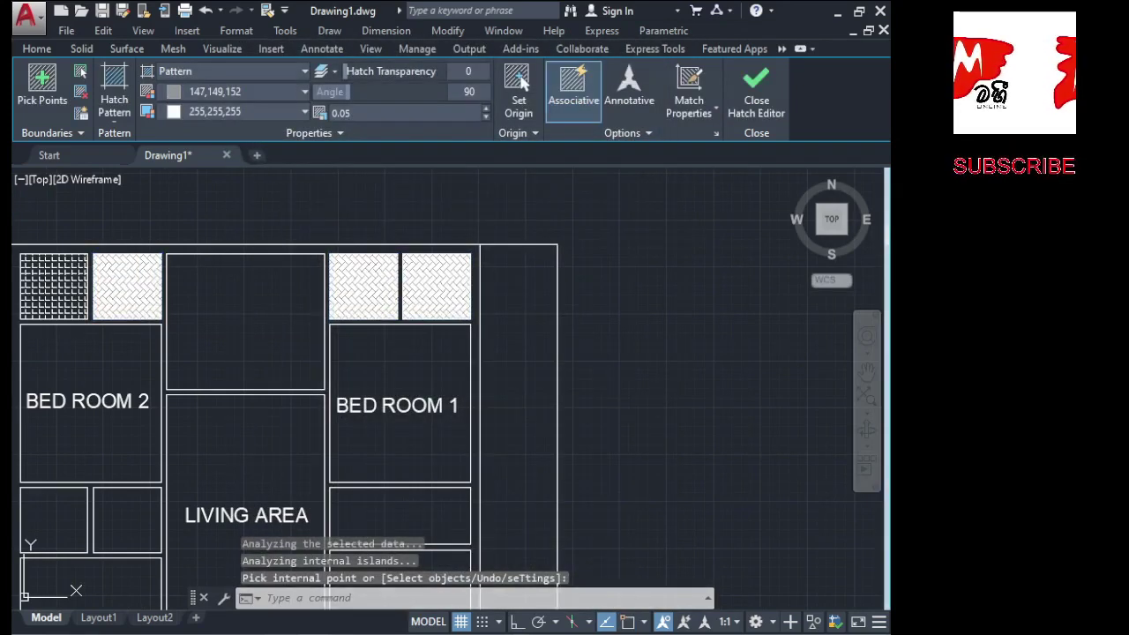
# Change the herringbone hatch background from white to light yellow-green 237,238,153
pyautogui.click(384, 286)
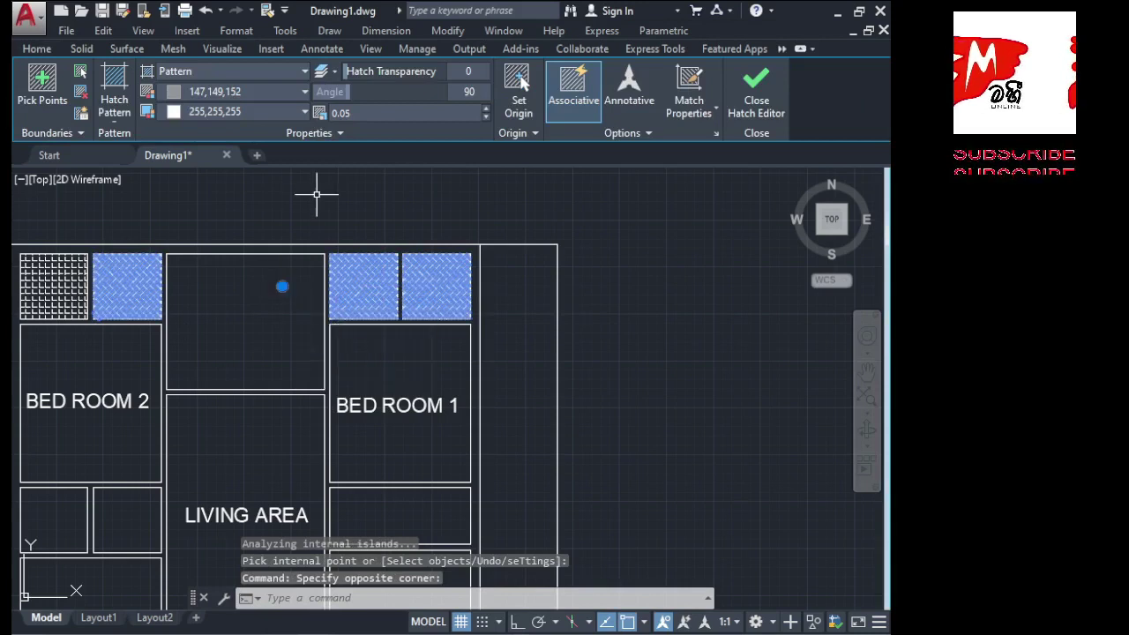
pyautogui.click(291, 110)
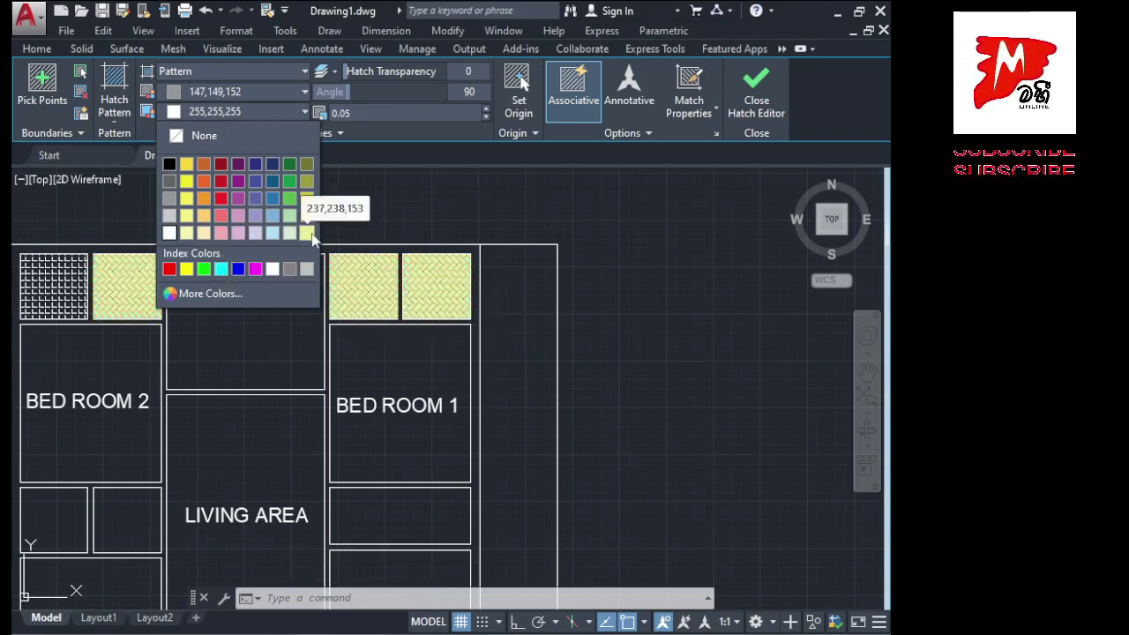
pyautogui.click(307, 233)
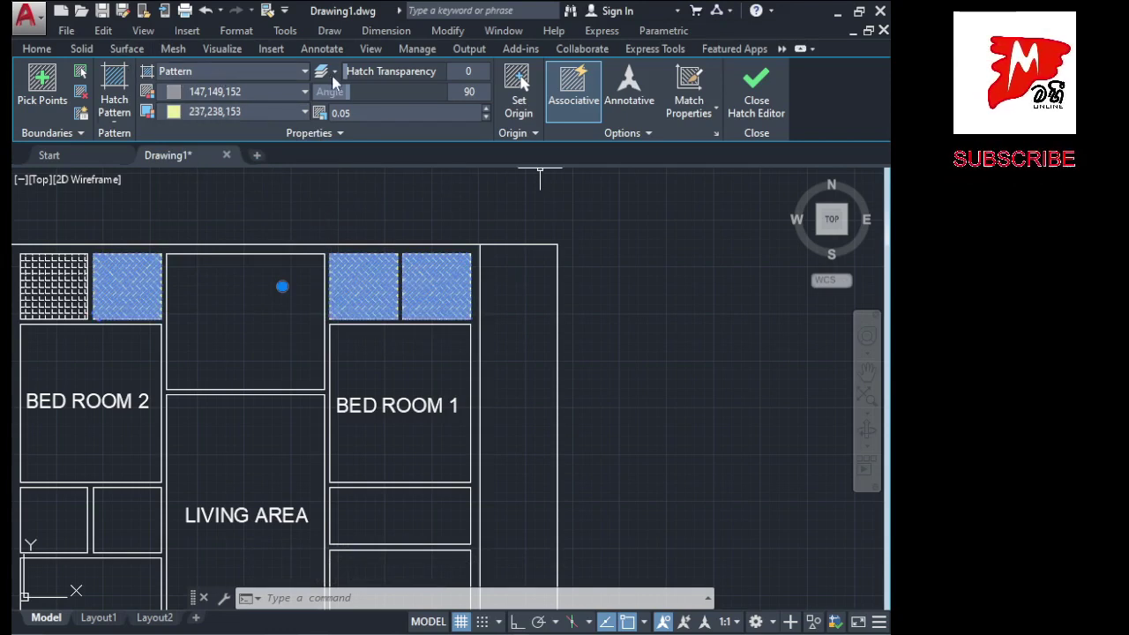
pyautogui.click(304, 72)
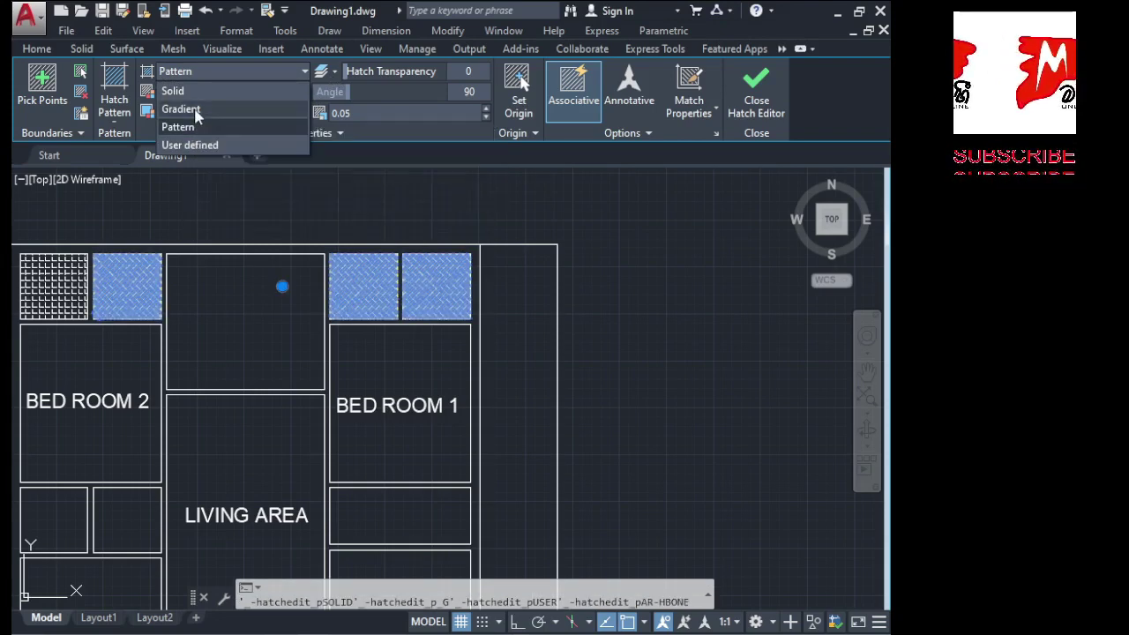
pyautogui.click(198, 111)
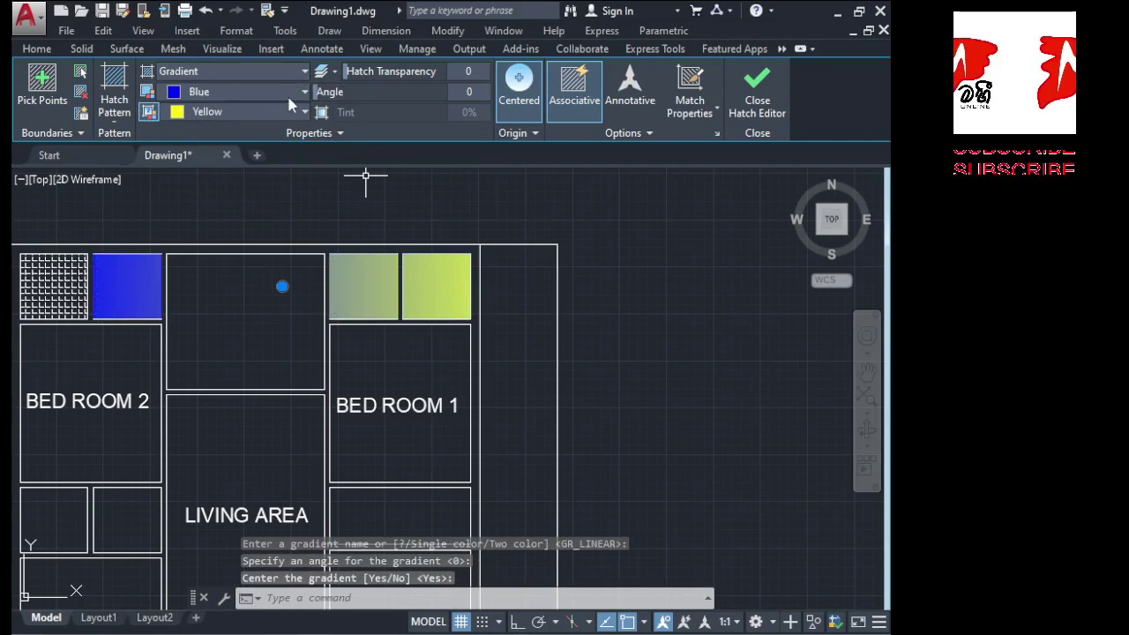
pyautogui.click(287, 71)
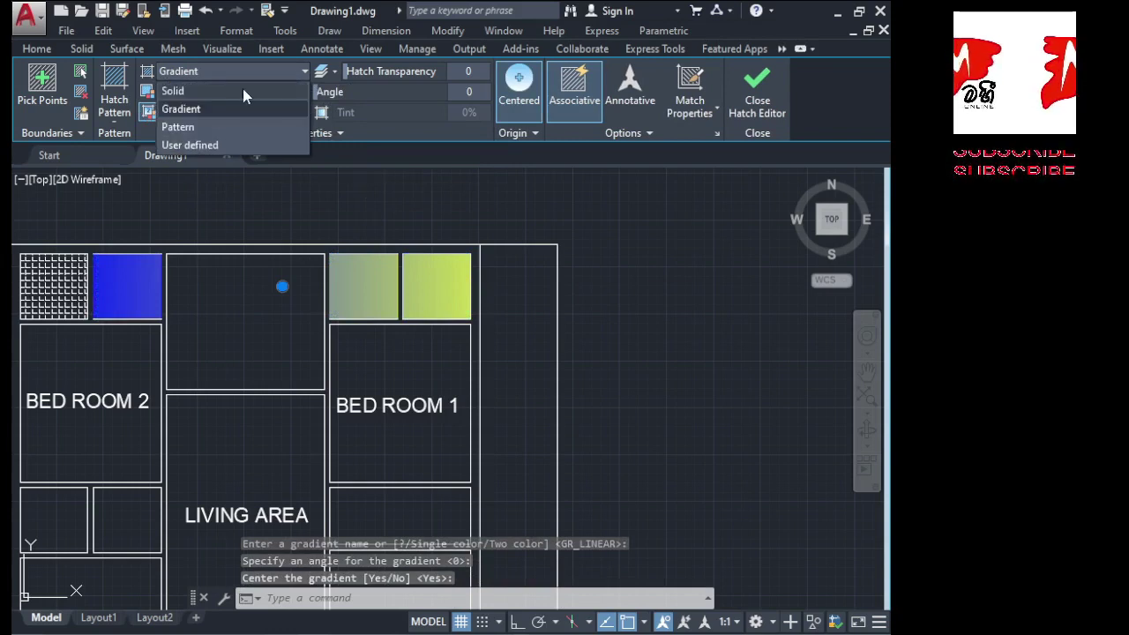
pyautogui.click(208, 147)
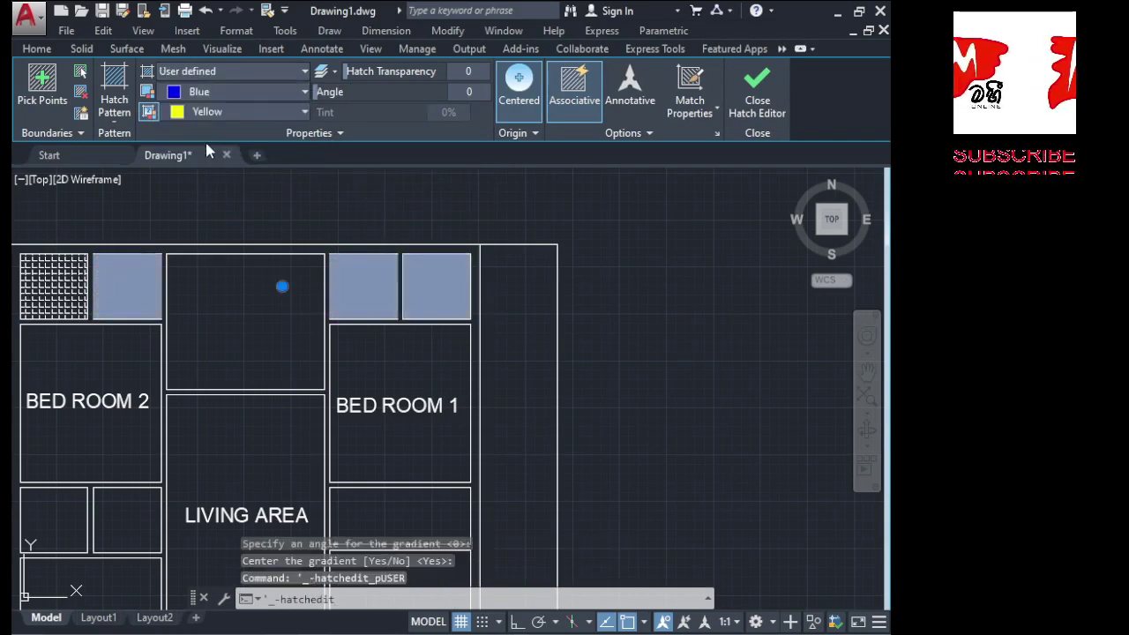
pyautogui.click(268, 71)
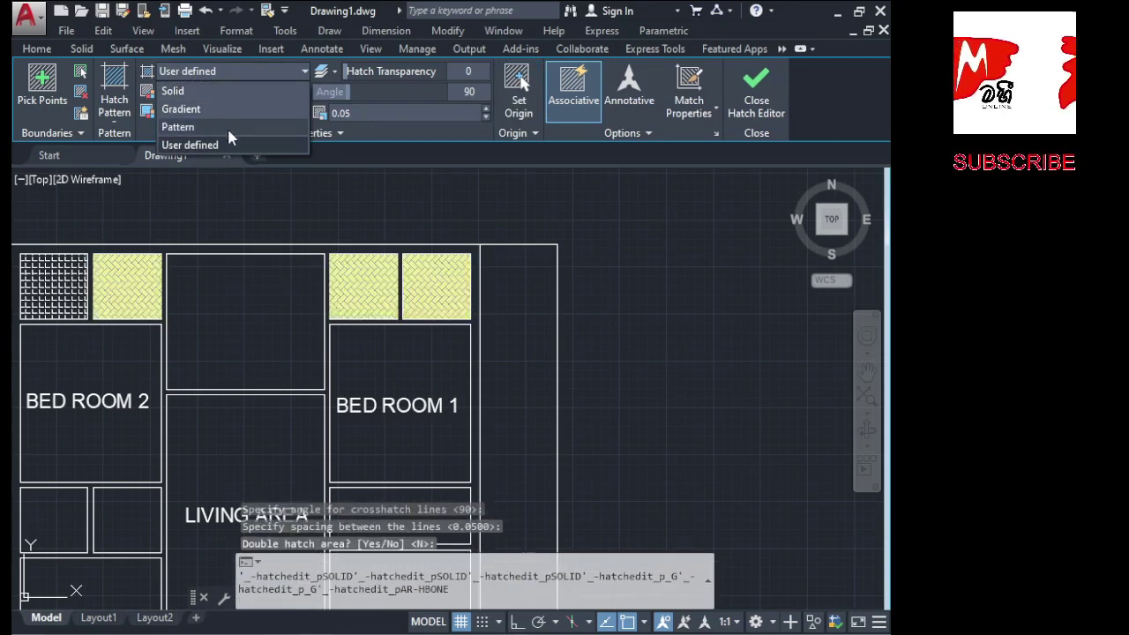
pyautogui.click(225, 127)
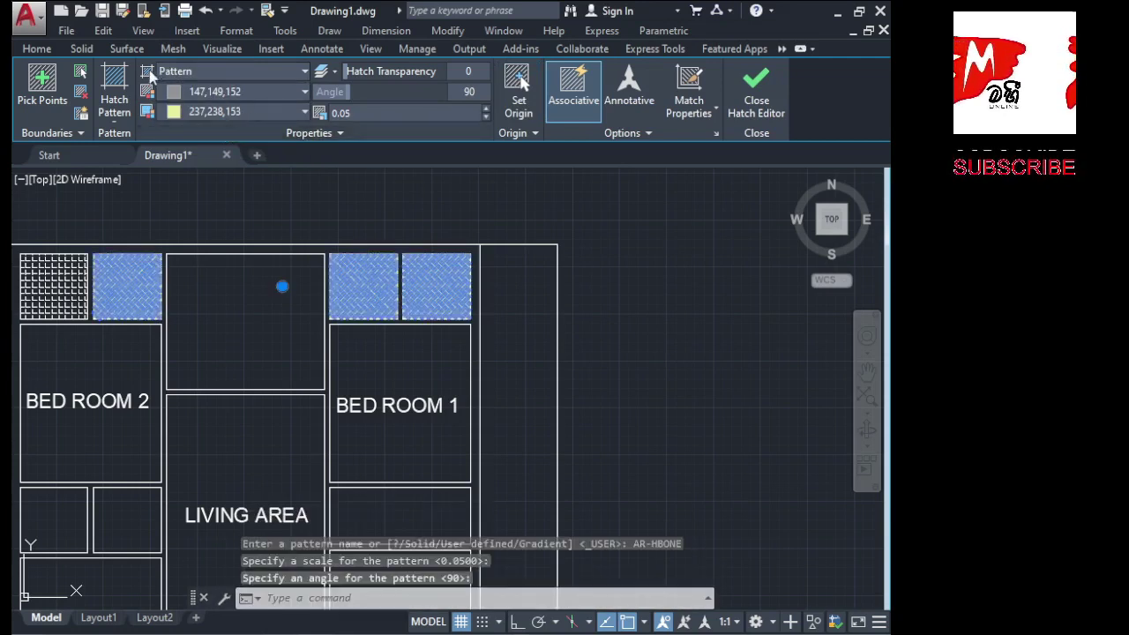
pyautogui.click(185, 76)
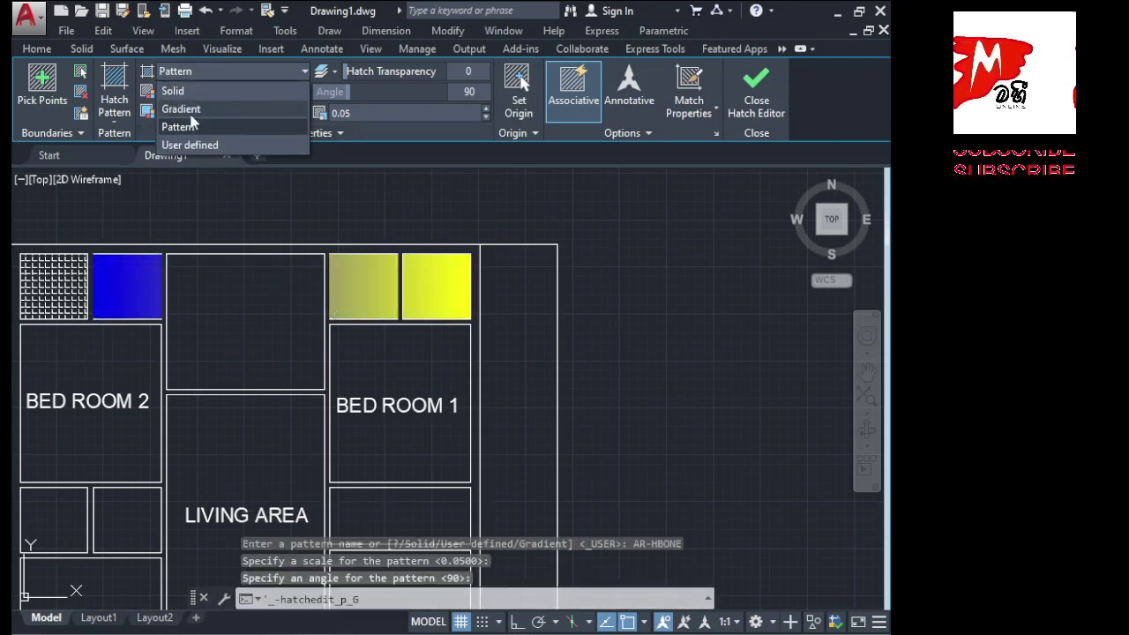
pyautogui.click(126, 124)
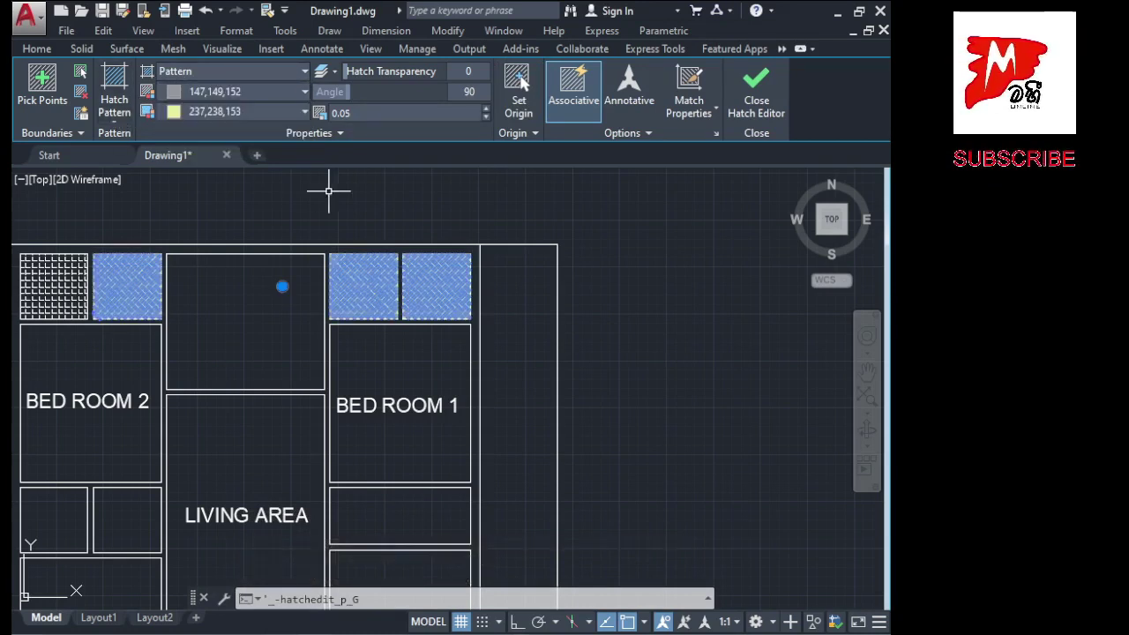
# Choose the CROSS pattern from the hatch pattern gallery
pyautogui.click(114, 128)
pyautogui.scroll(-3, 240, 256)
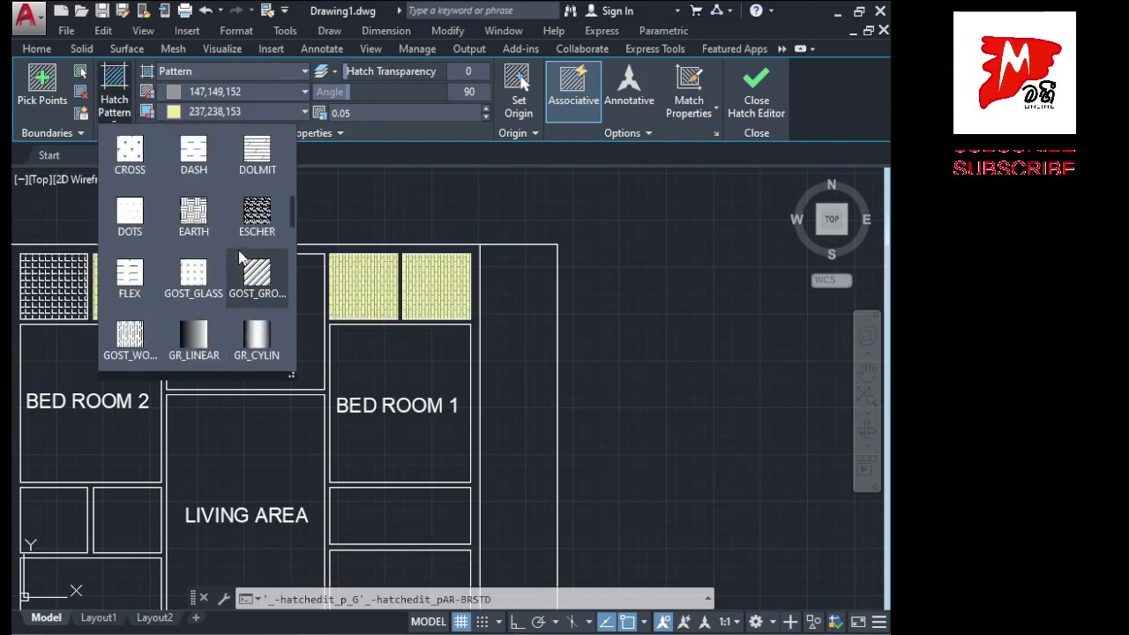
pyautogui.scroll(-2, 239, 253)
pyautogui.scroll(1, 239, 253)
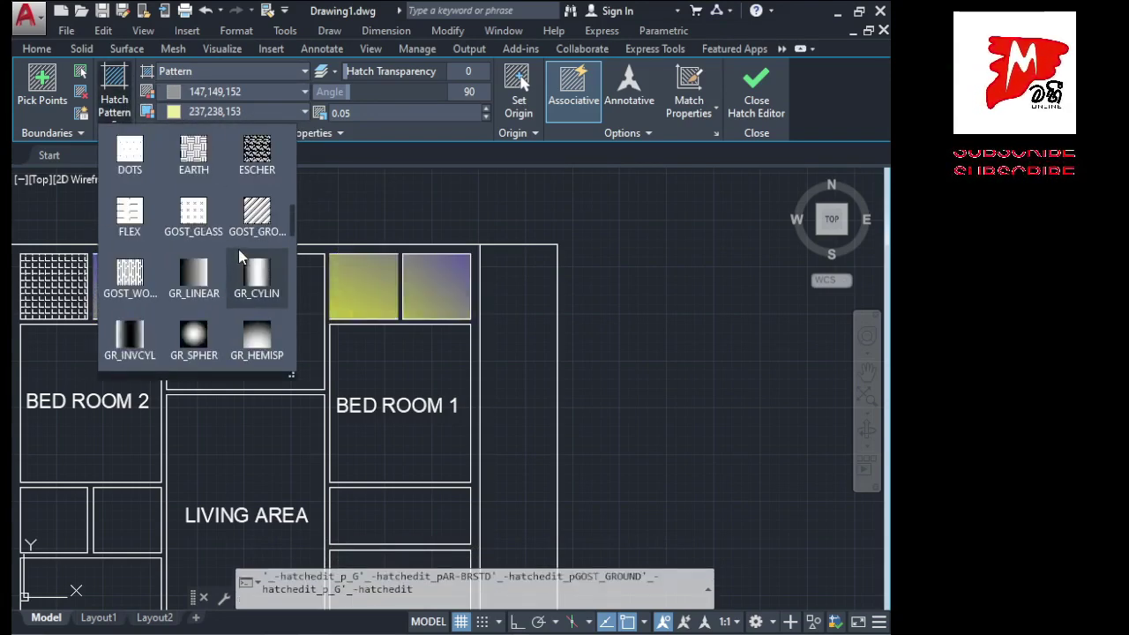
pyautogui.scroll(1, 238, 249)
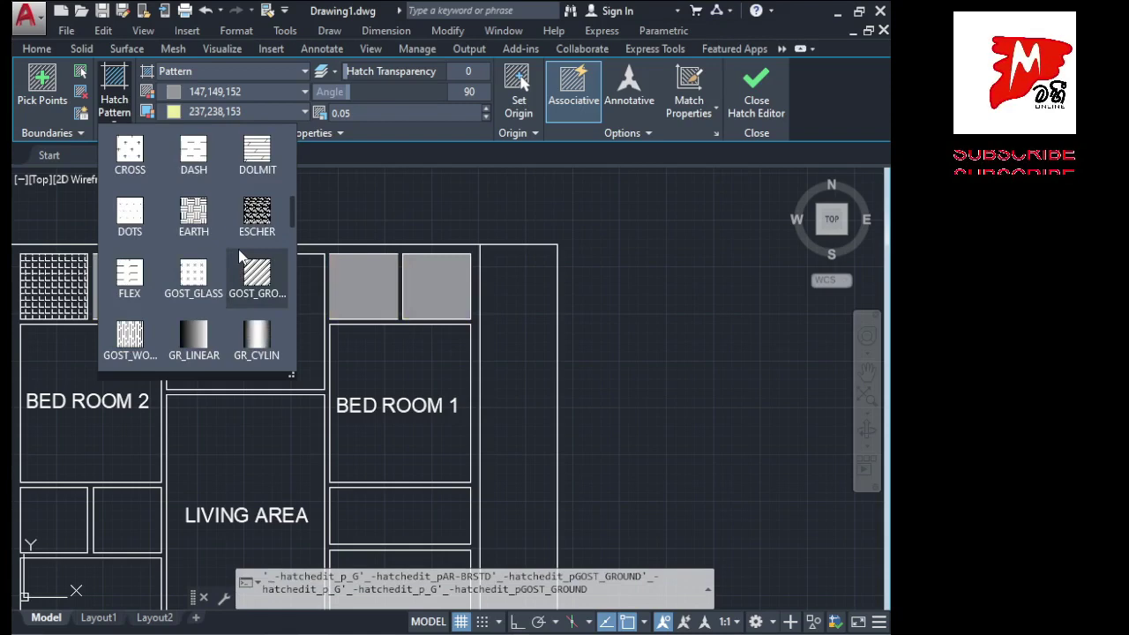
pyautogui.click(151, 149)
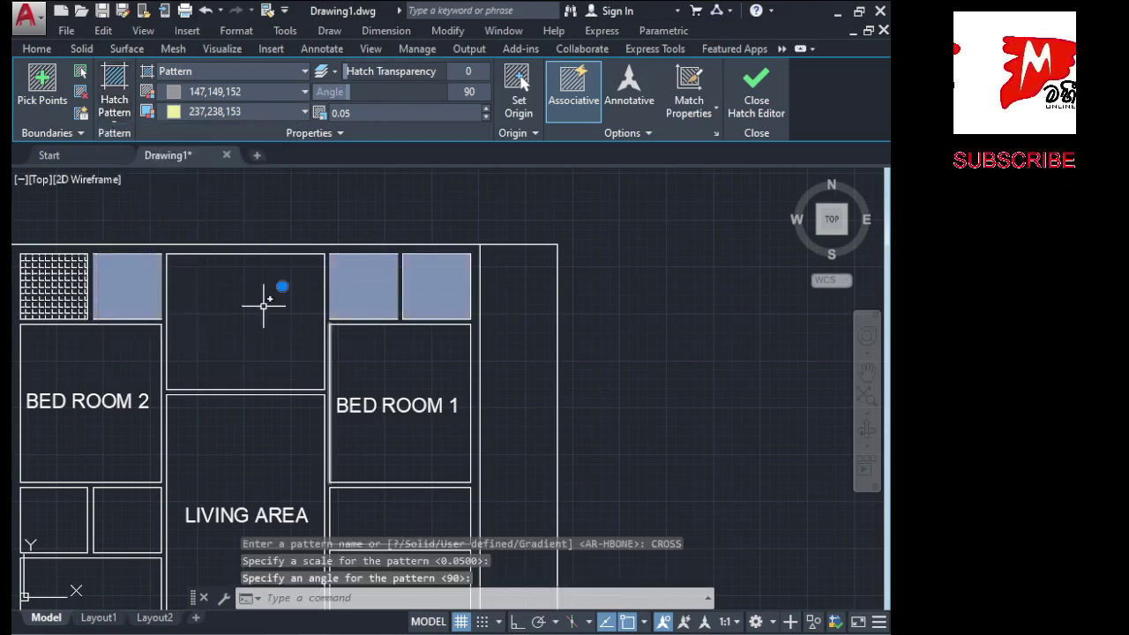
pyautogui.scroll(5, 126, 280)
pyautogui.scroll(-3, 151, 326)
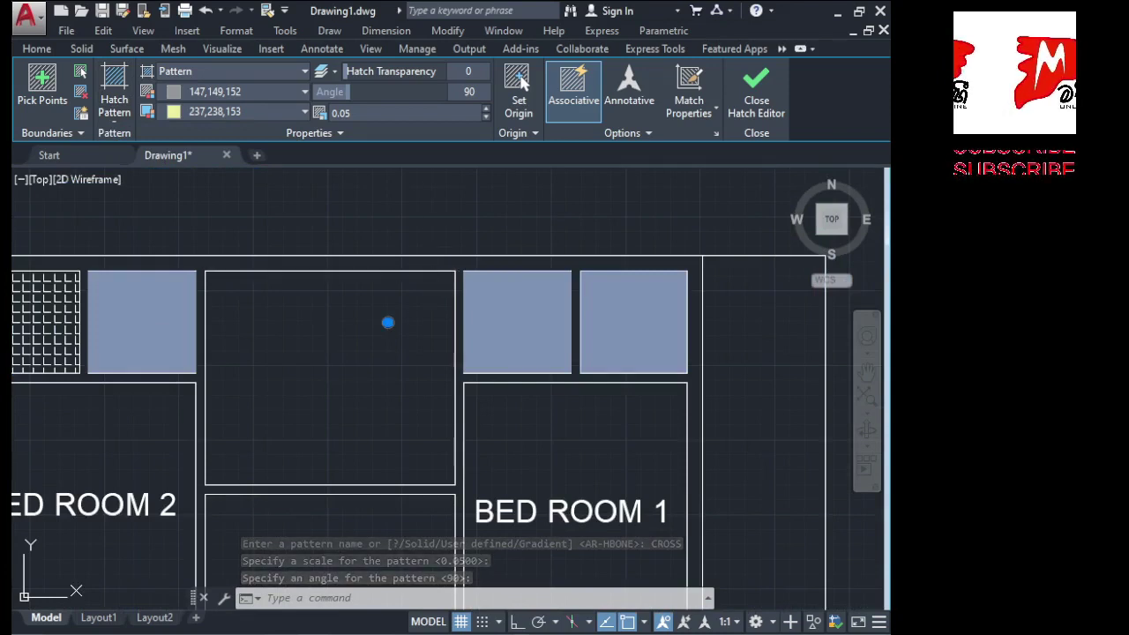
# Select the small room hatches and set their pattern scale to 25
pyautogui.click(388, 322)
pyautogui.press('Escape')
pyautogui.press('Escape')
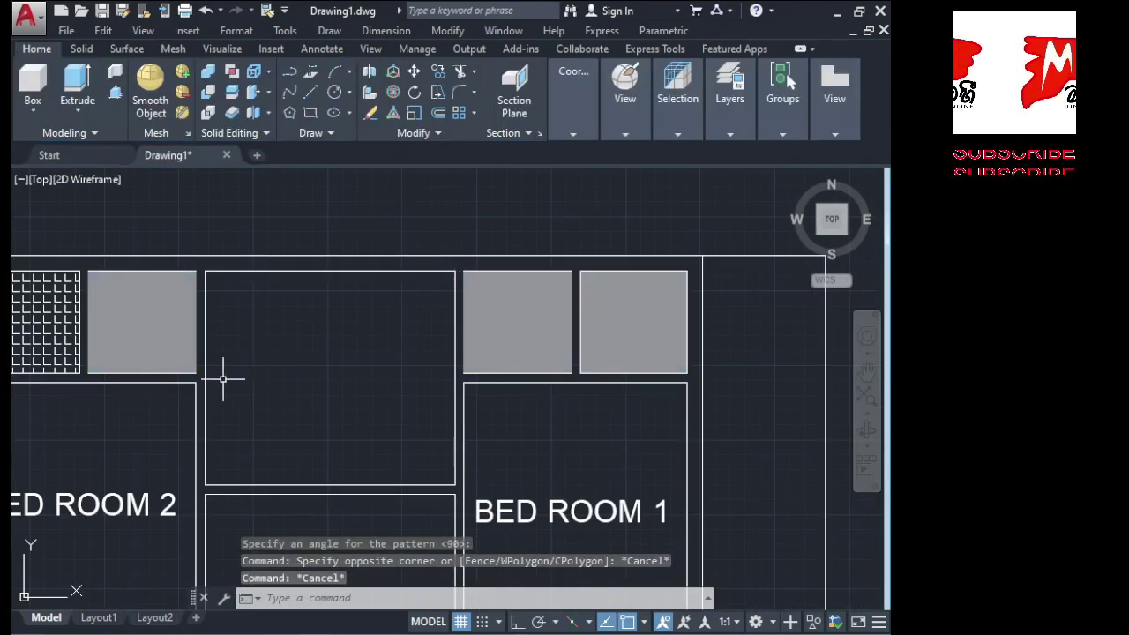
pyautogui.click(388, 322)
pyautogui.click(156, 335)
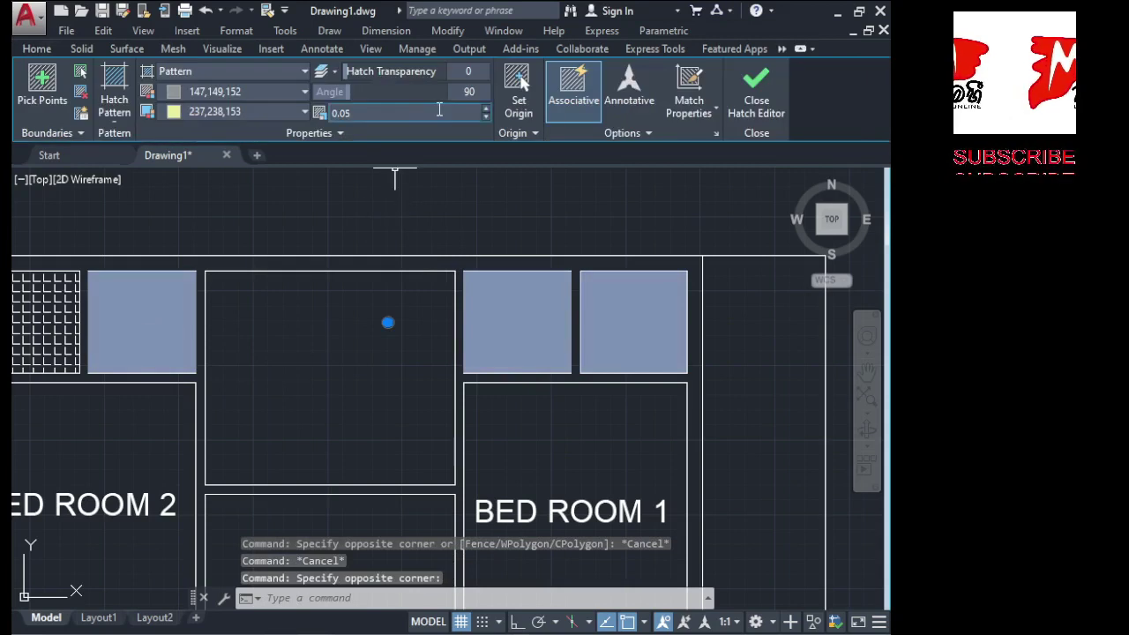
pyautogui.press('BackSpace')
pyautogui.press('BackSpace')
pyautogui.press('BackSpace')
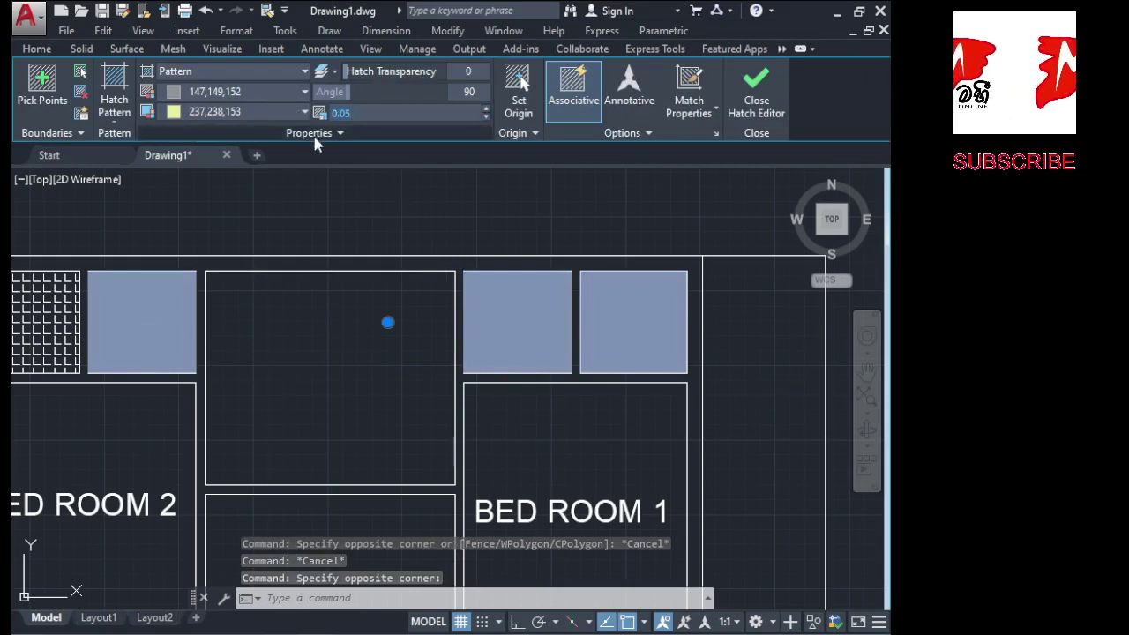
pyautogui.write('25')
pyautogui.press('Return')
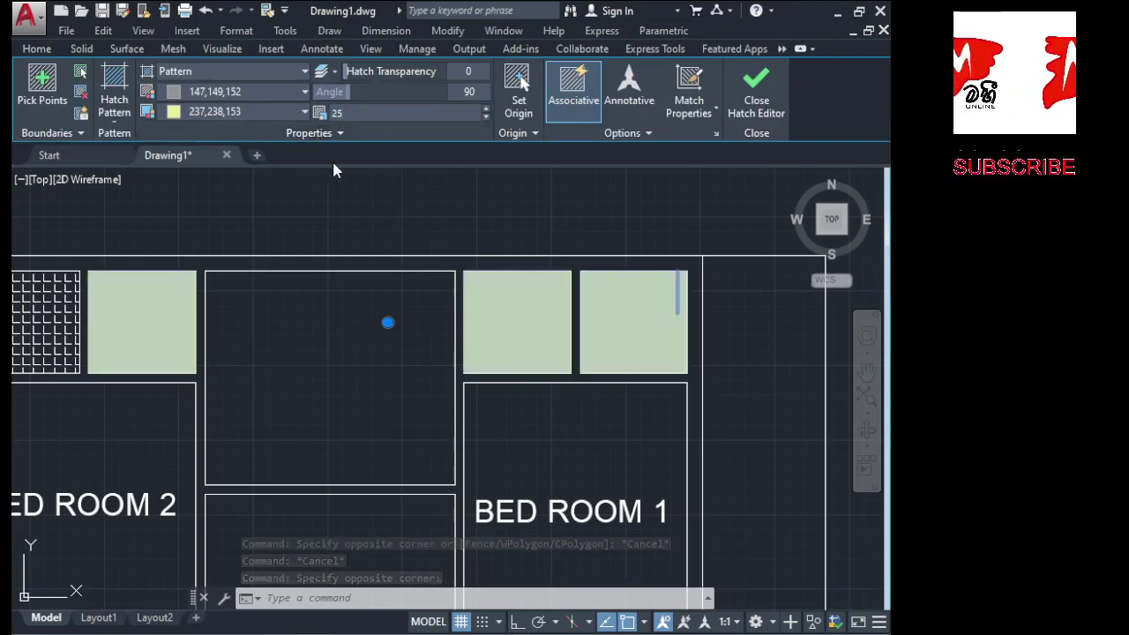
# Confirm the light yellow-green background and keep the hatch type as Pattern
pyautogui.click(304, 112)
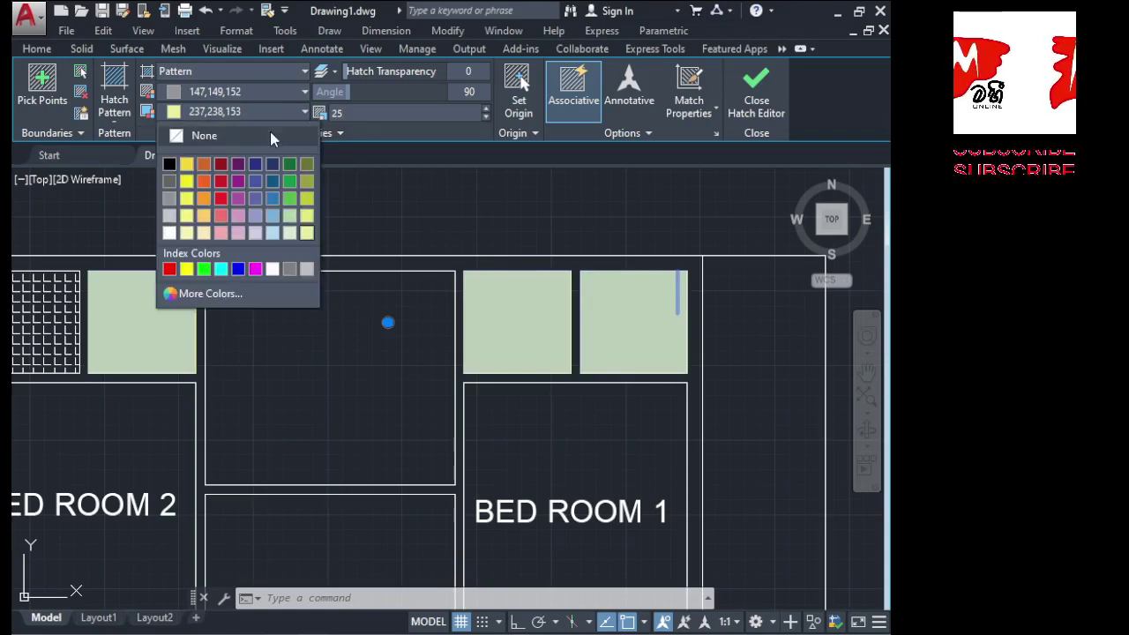
pyautogui.click(209, 294)
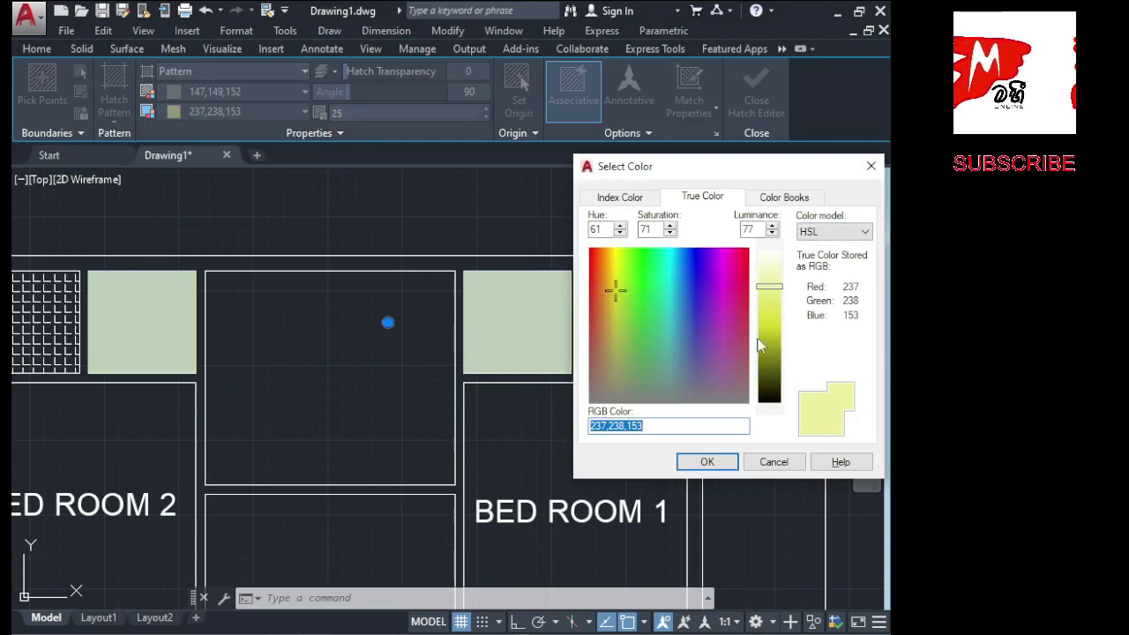
pyautogui.click(871, 166)
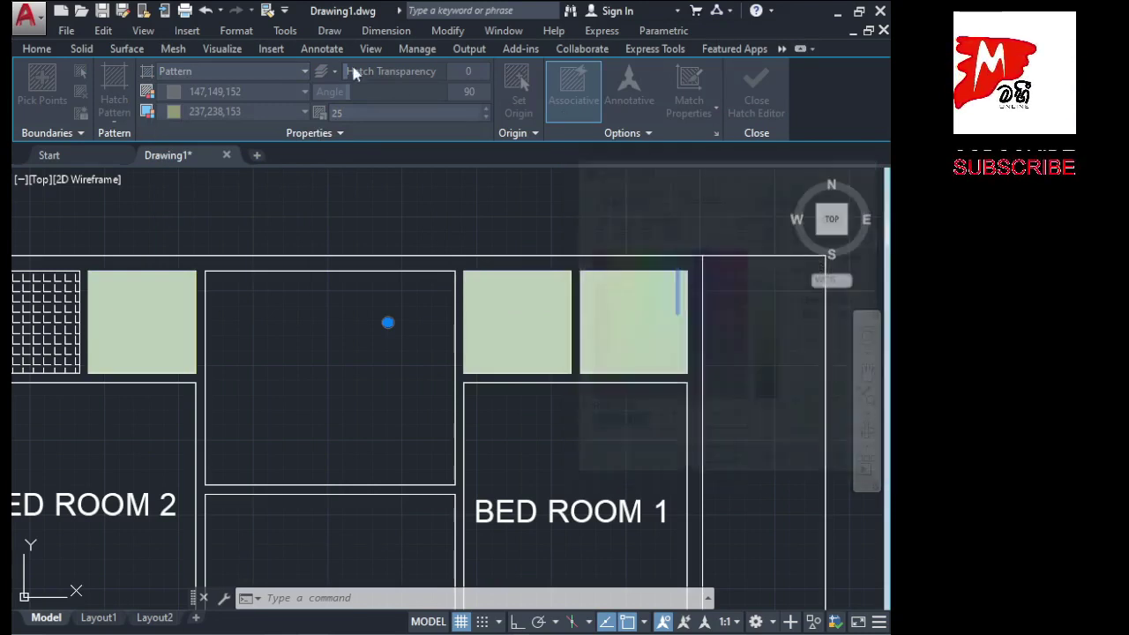
pyautogui.click(260, 74)
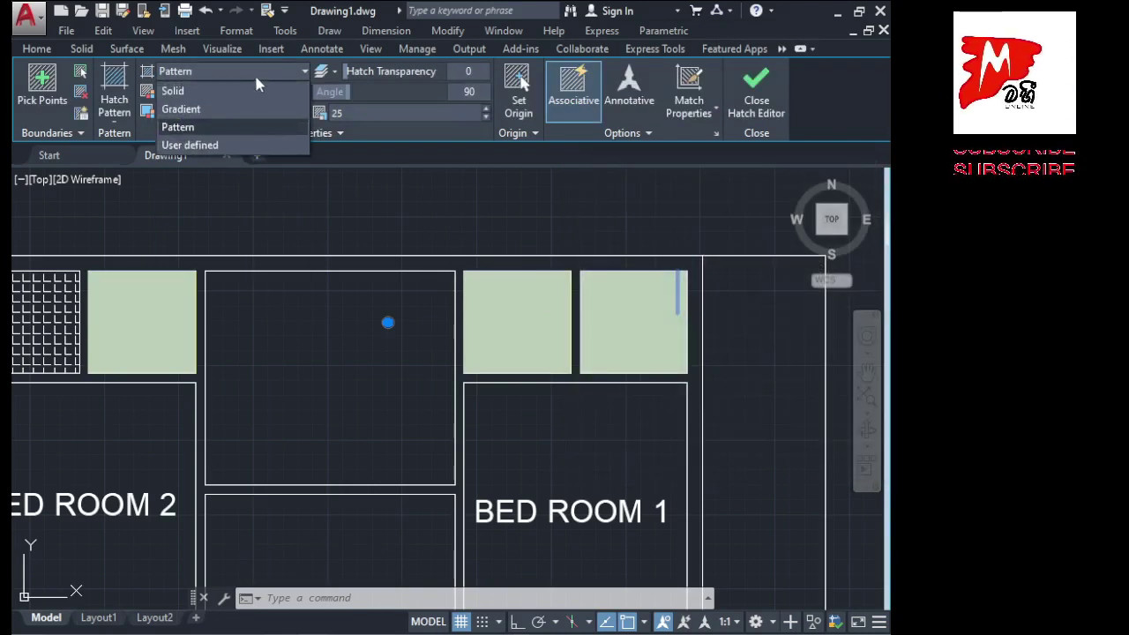
pyautogui.click(114, 104)
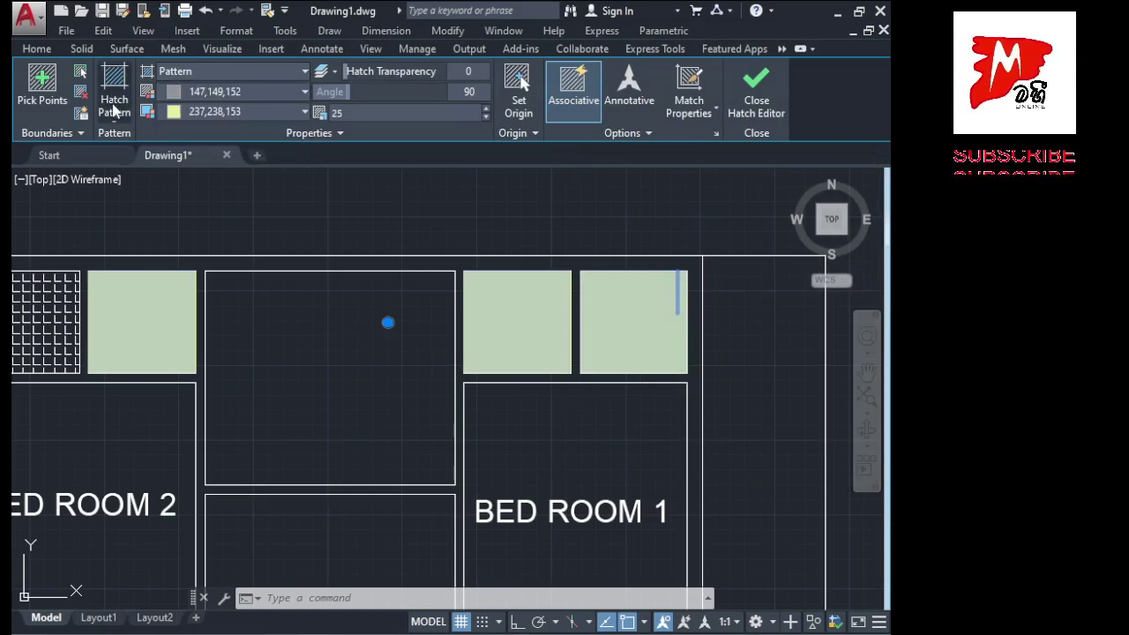
# Choose the DOLMIT pattern and try a 0.05 scale, undoing a stray change
pyautogui.click(112, 105)
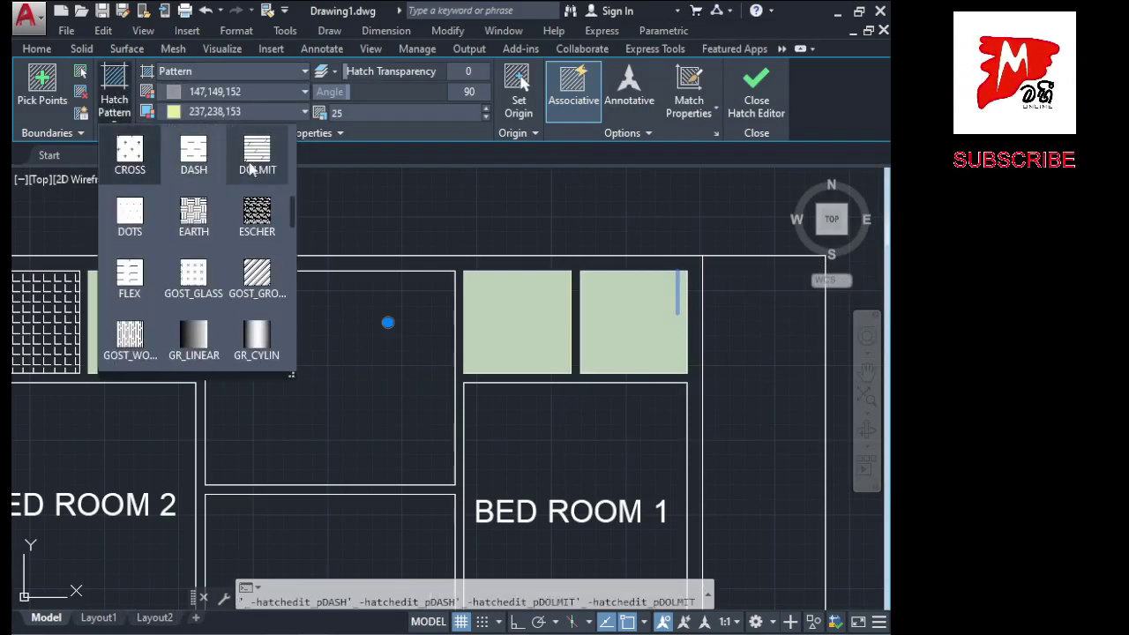
pyautogui.click(258, 157)
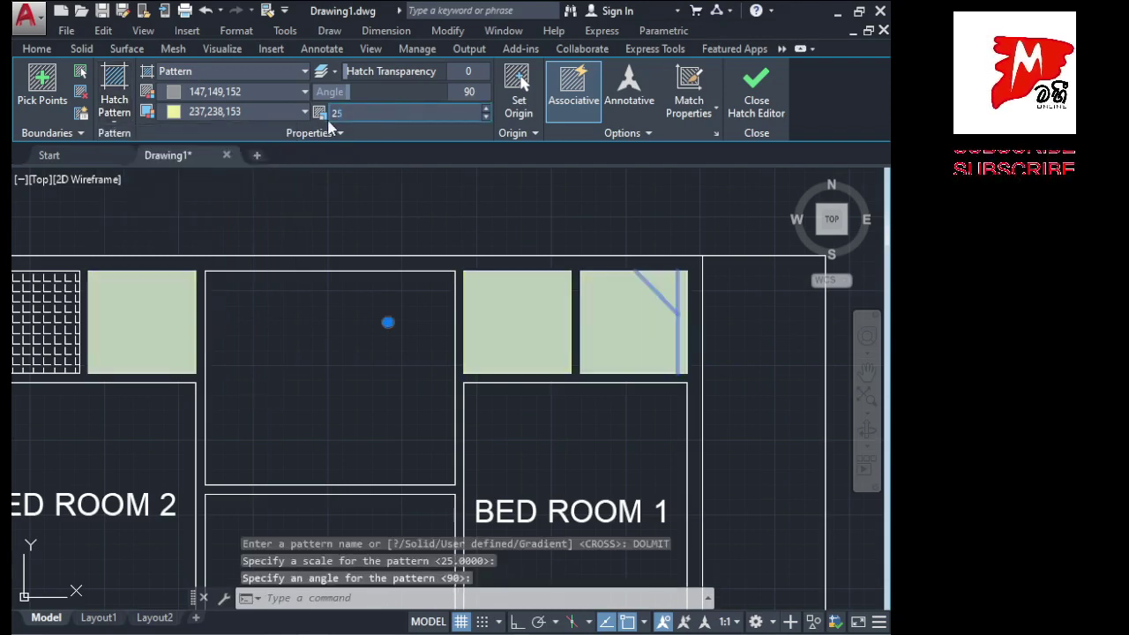
pyautogui.click(402, 112)
pyautogui.write('0.05')
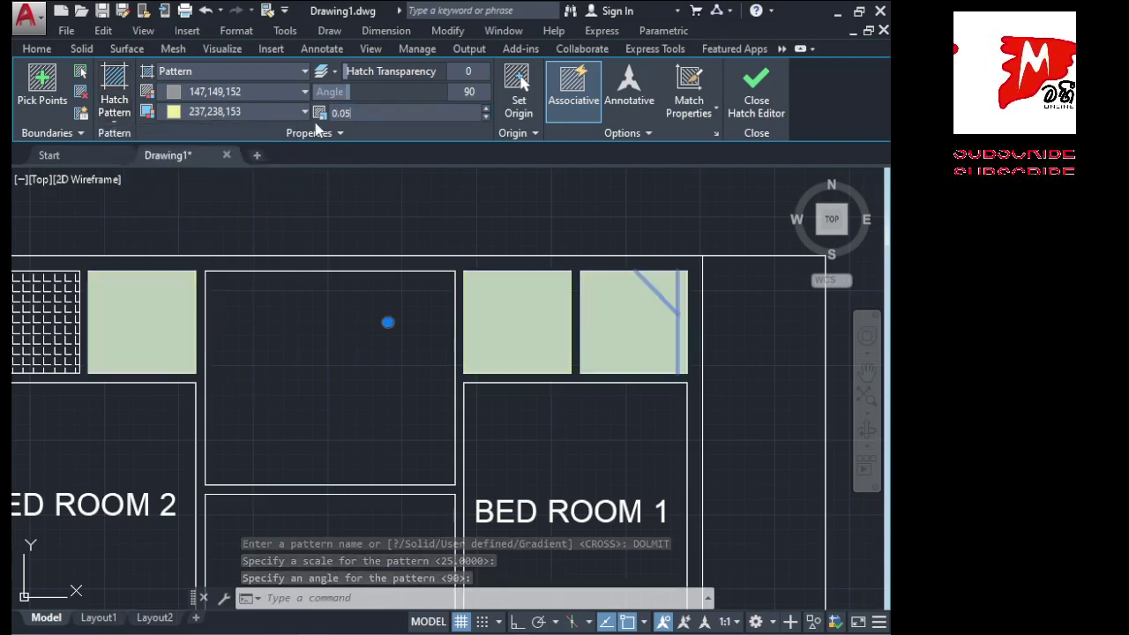
pyautogui.press('Return')
pyautogui.click(549, 409)
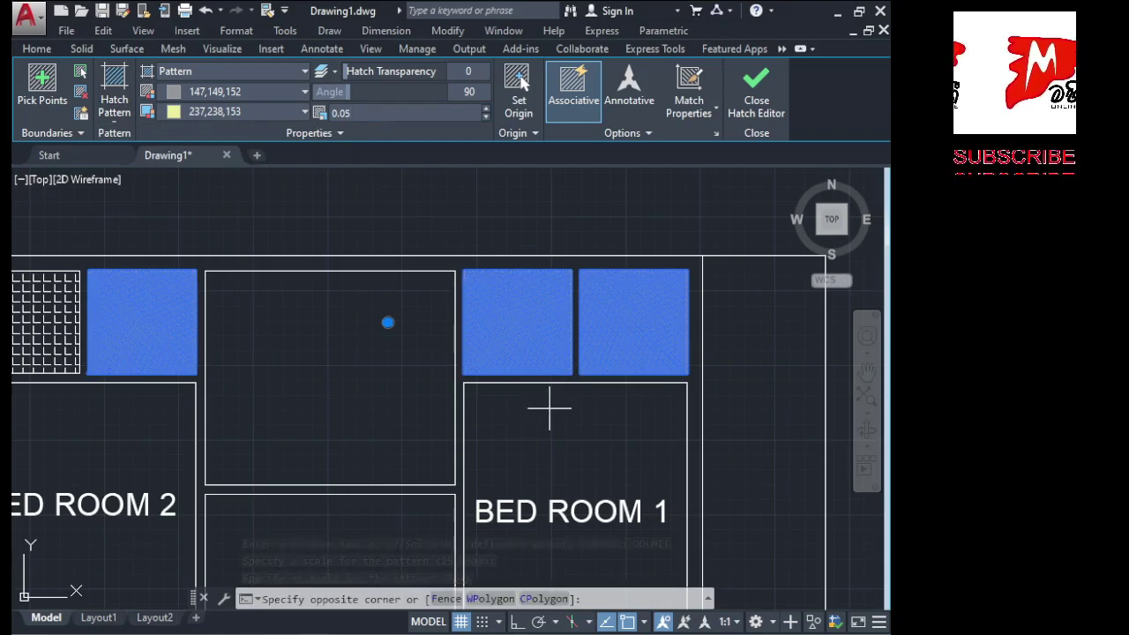
pyautogui.press('Escape')
pyautogui.press('Escape')
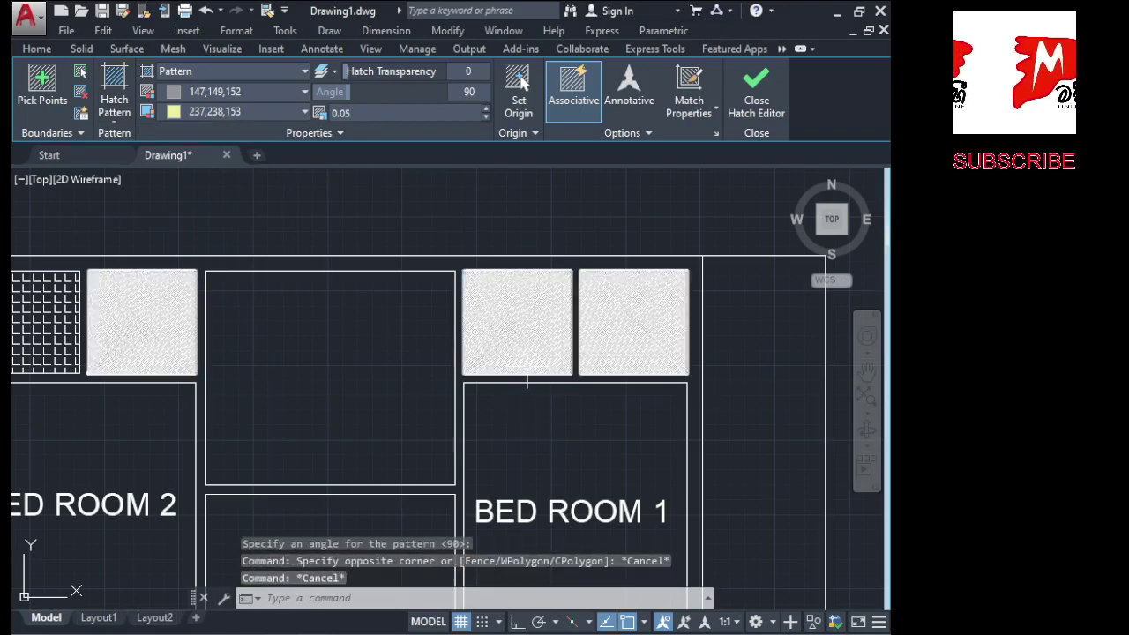
pyautogui.click(755, 88)
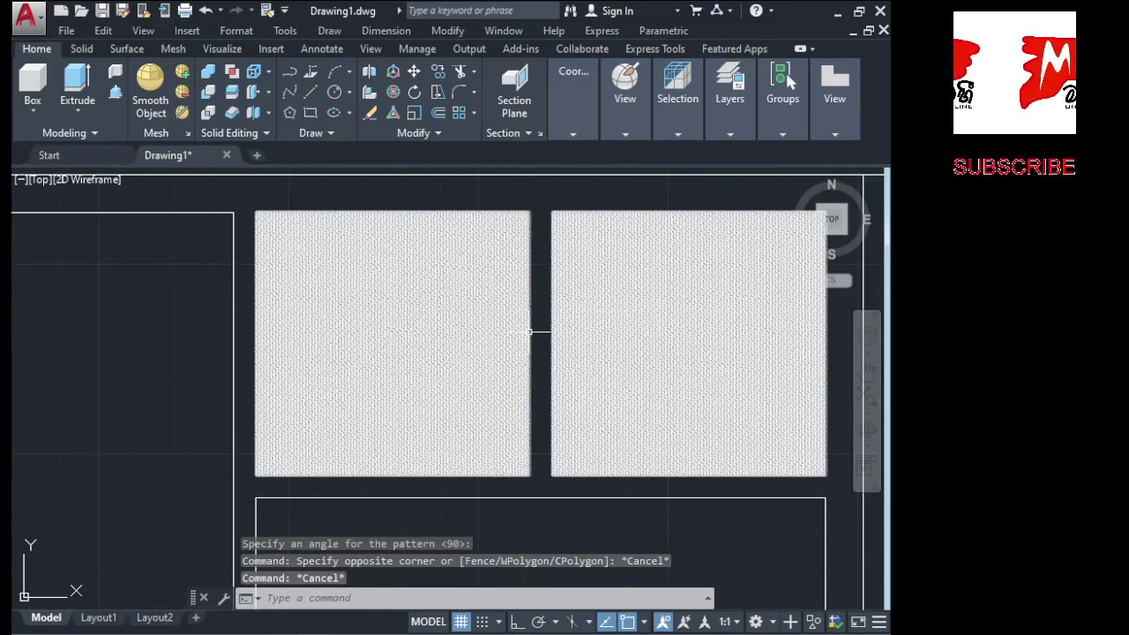
pyautogui.hotkey('ctrl', 'z')
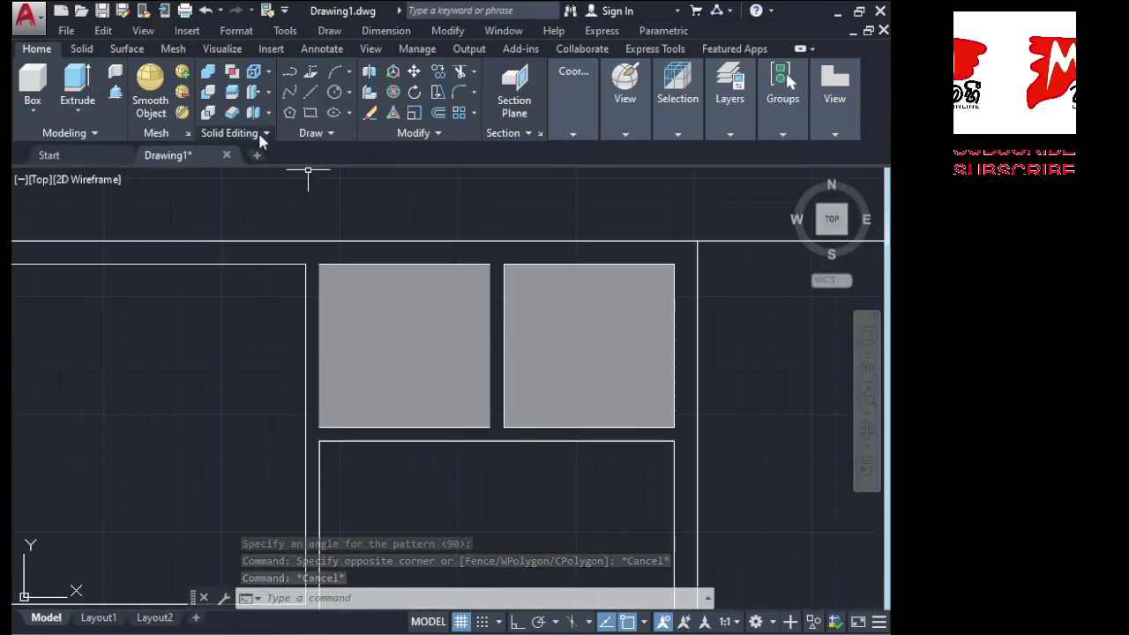
# Reselect the two room hatches, set their scale to 0.5, and zoom out over the plan
pyautogui.click(388, 375)
pyautogui.click(388, 370)
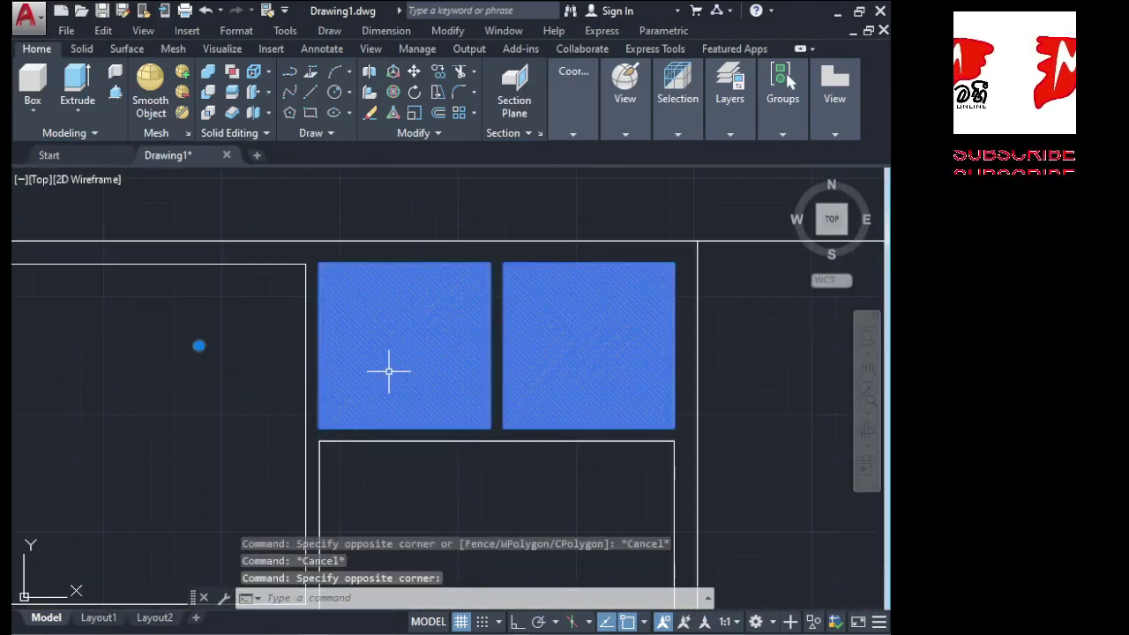
pyautogui.click(369, 112)
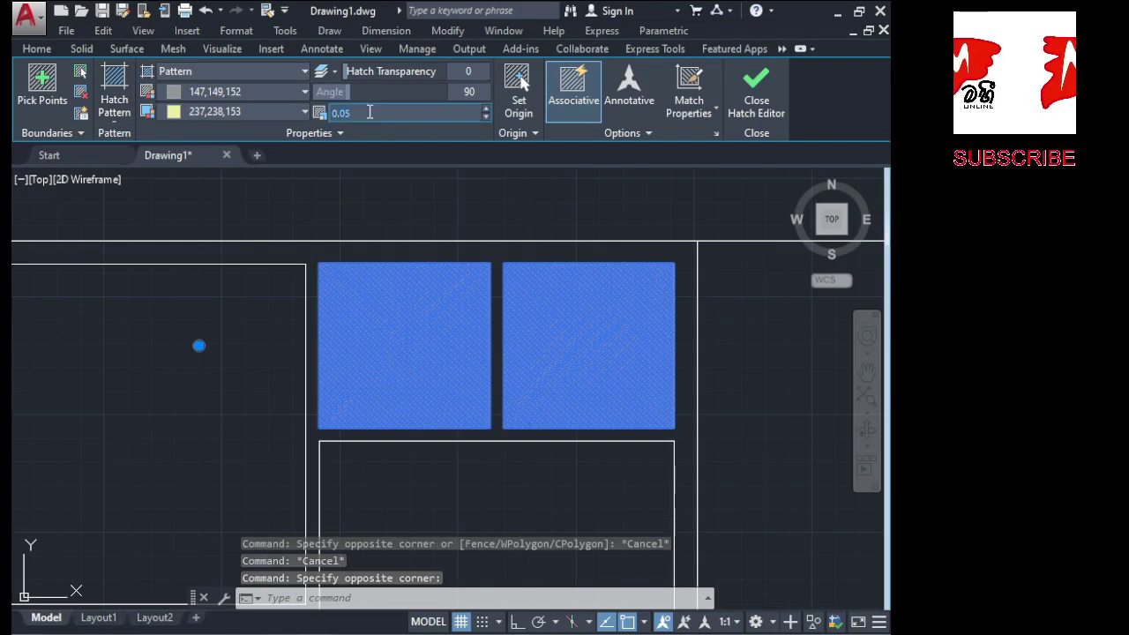
pyautogui.write('0.5')
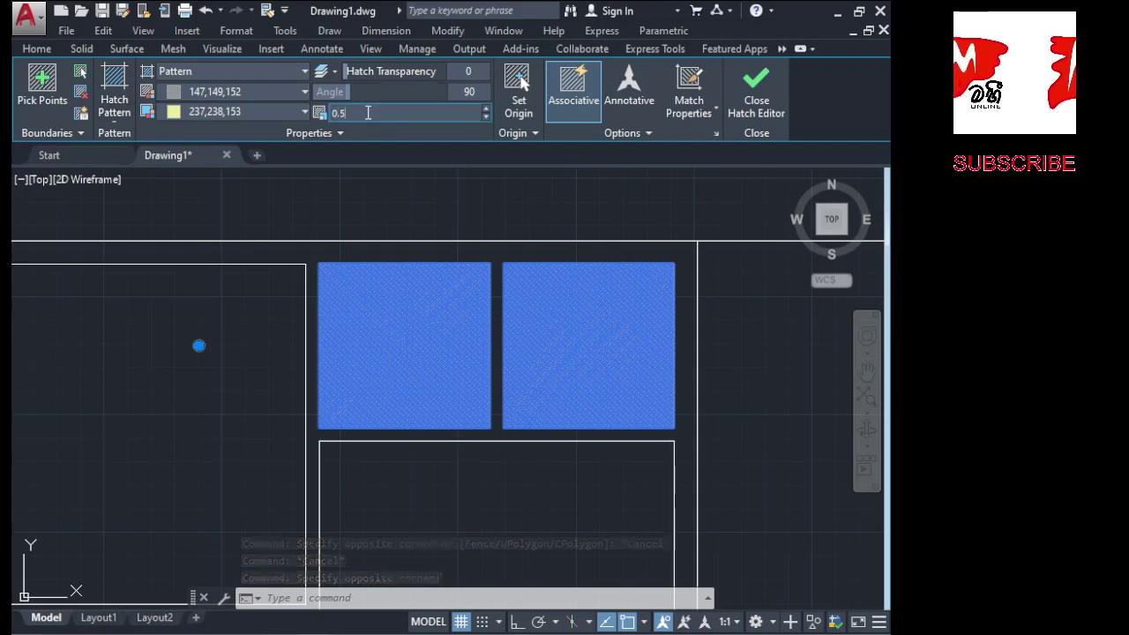
pyautogui.press('Return')
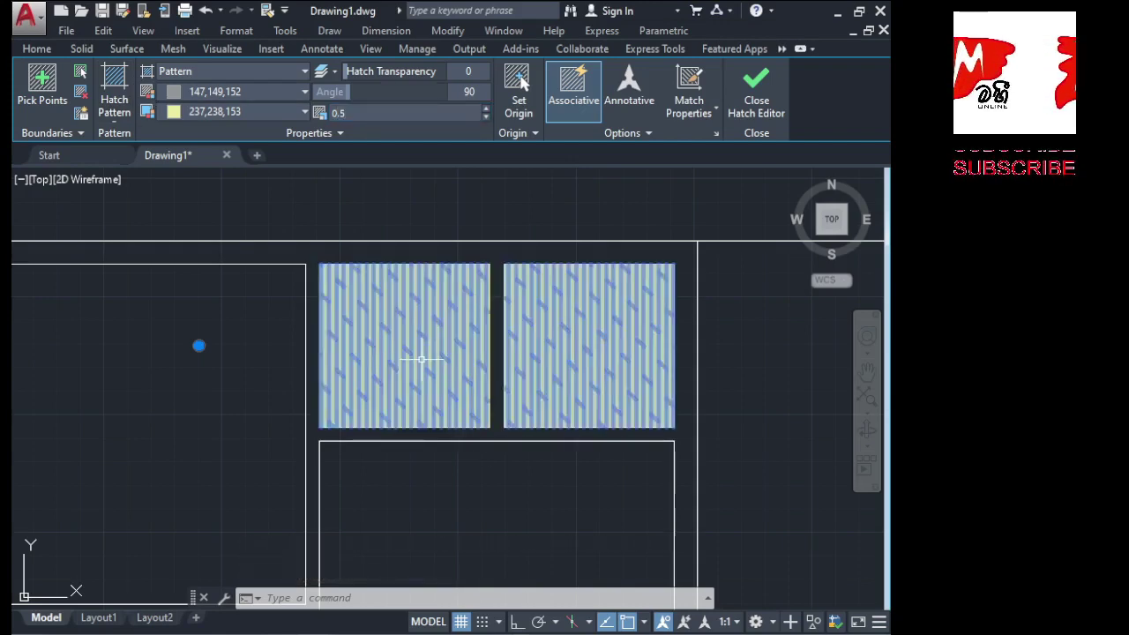
pyautogui.press('Escape')
pyautogui.scroll(-3, 626, 360)
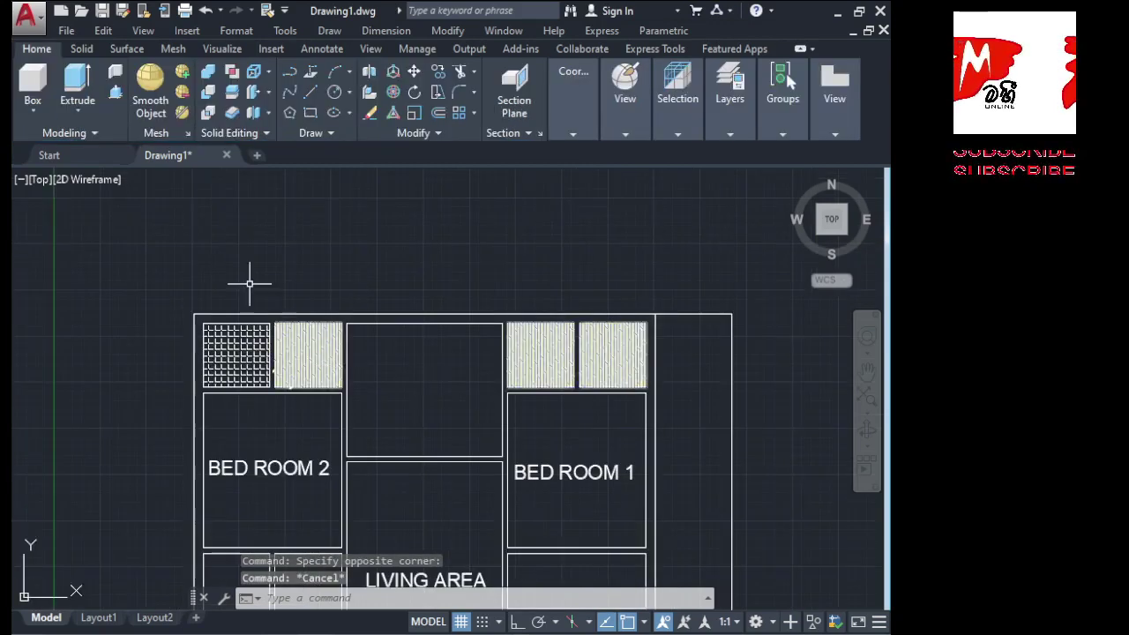
pyautogui.scroll(-4, 234, 270)
pyautogui.scroll(2, 212, 375)
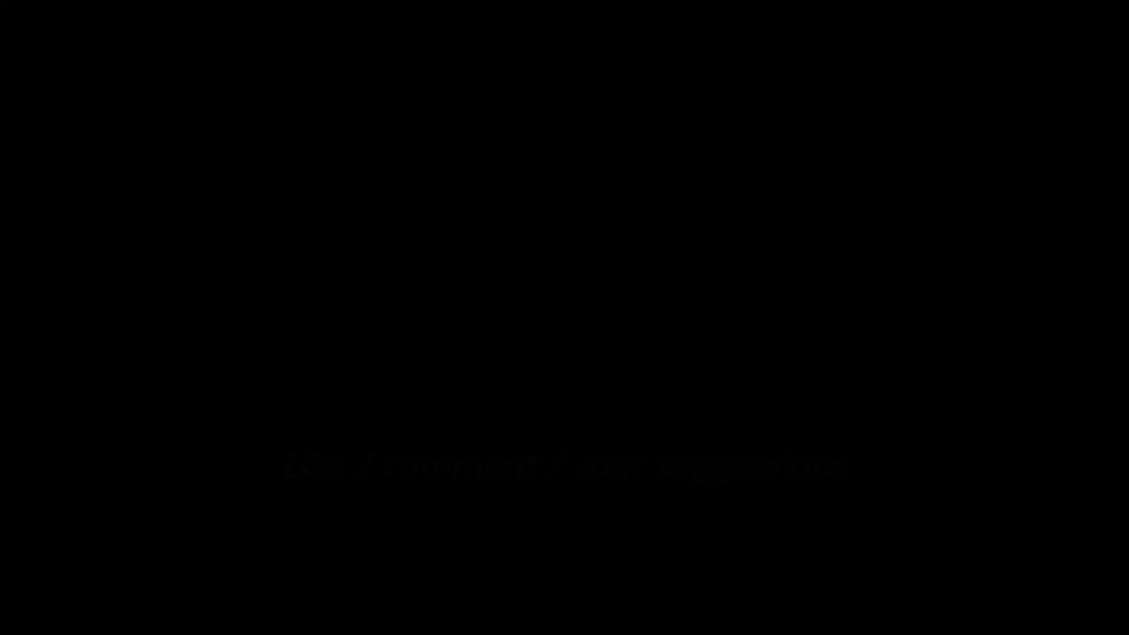